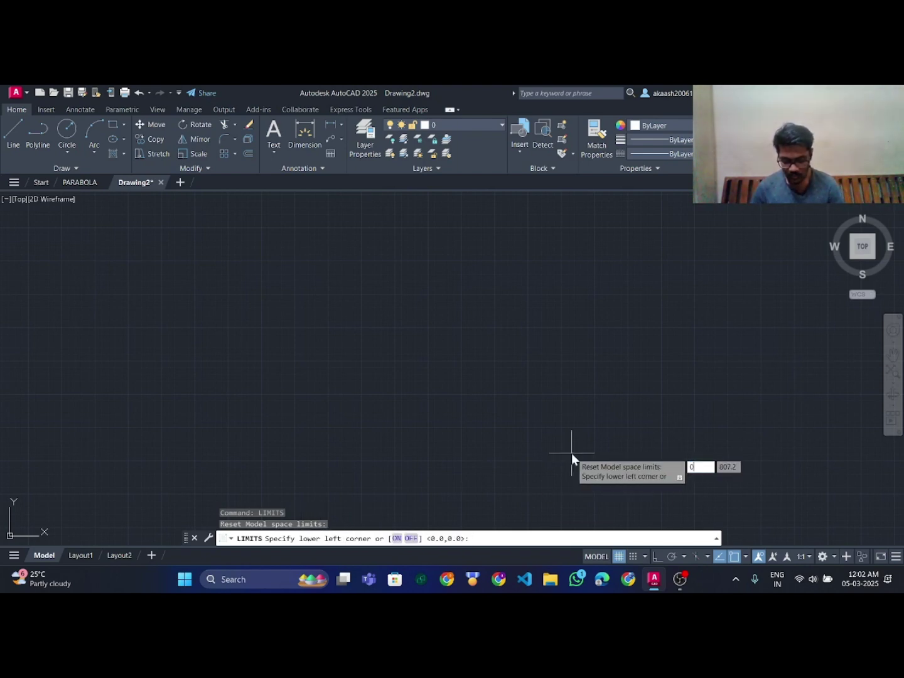
# Set the model space limits to a lower-left corner of 0,0 and an upper-right corner of 297,210.
pyautogui.write(',0')
pyautogui.press('Return')
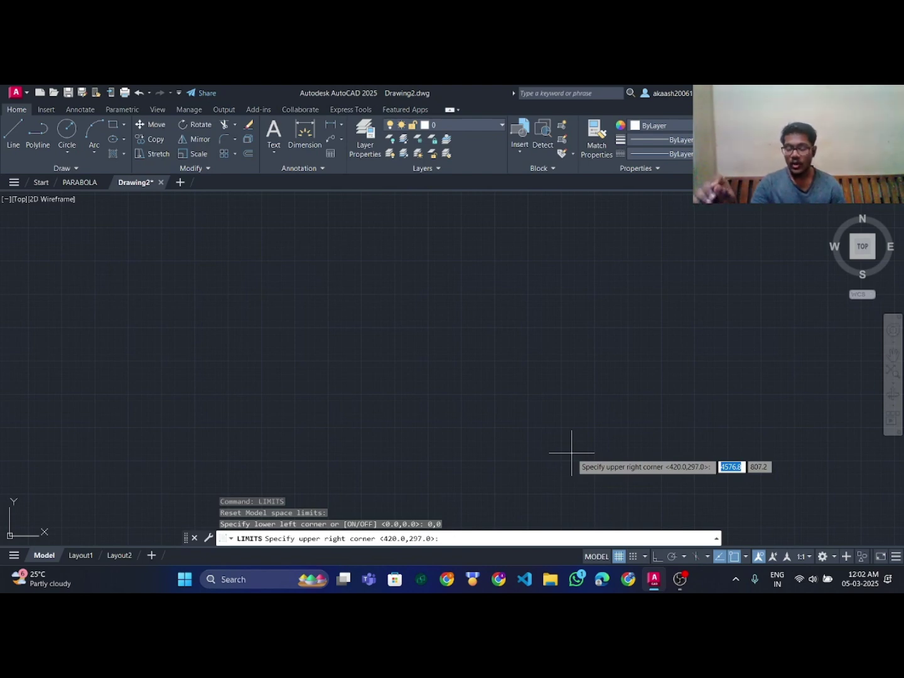
pyautogui.write('297,210')
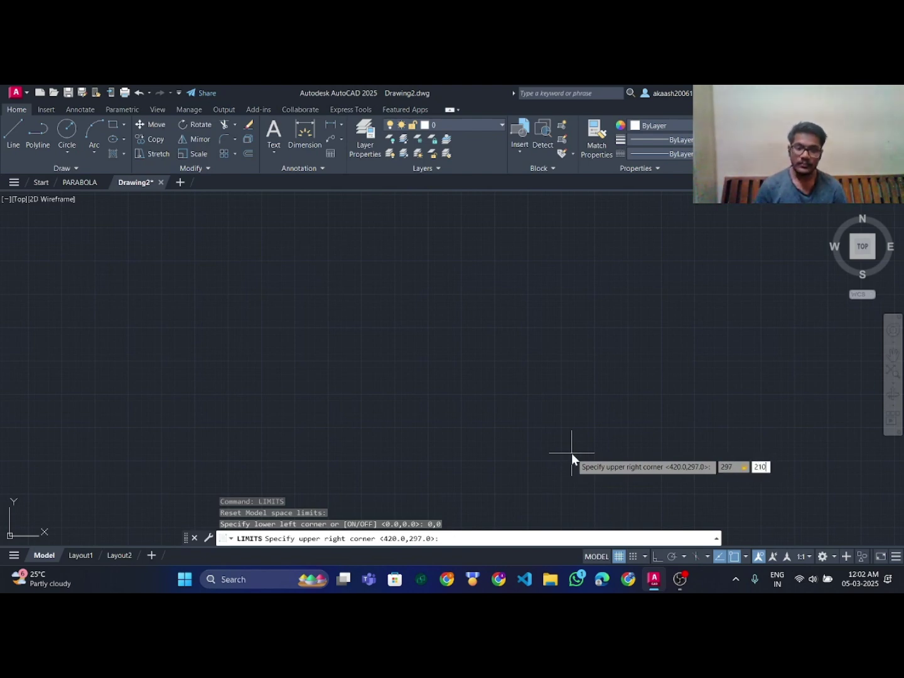
pyautogui.press('Return')
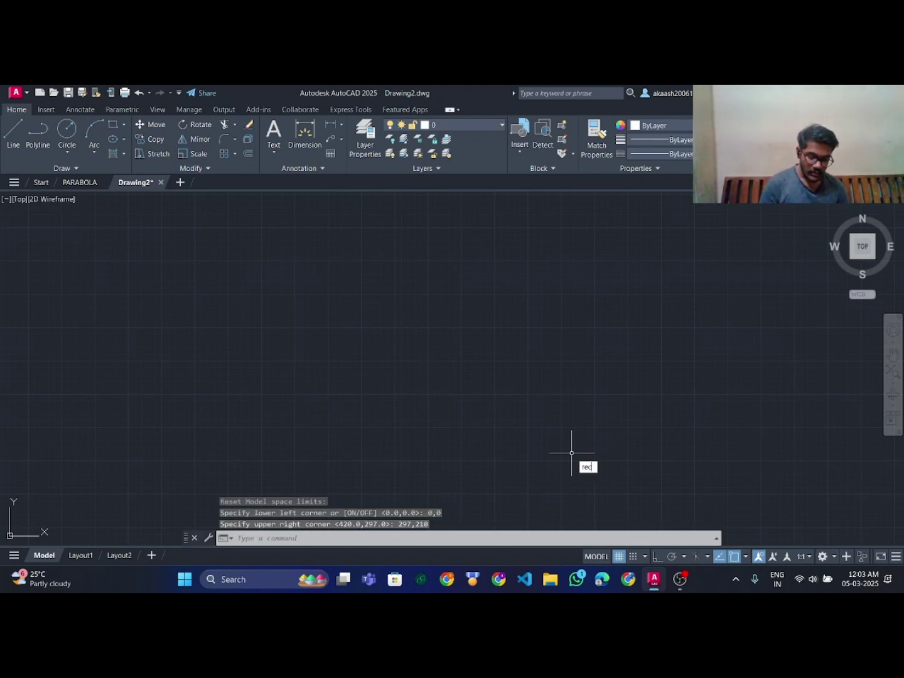
# Draw a 297 by 210 border rectangle from the origin 0,0 and zoom to show the whole drawing.
pyautogui.press('Return')
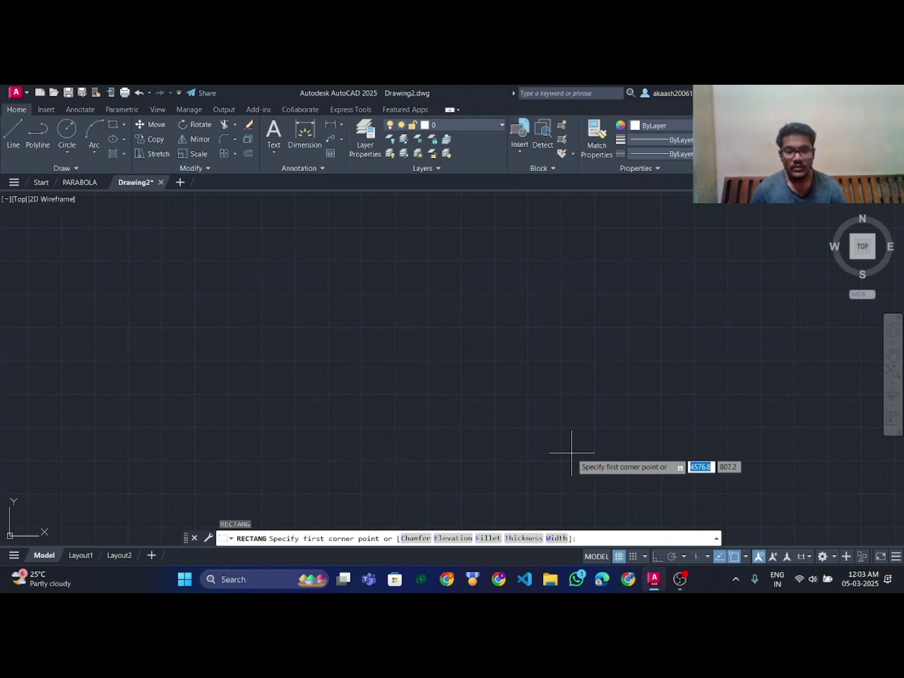
pyautogui.write('0,')
pyautogui.press('Return')
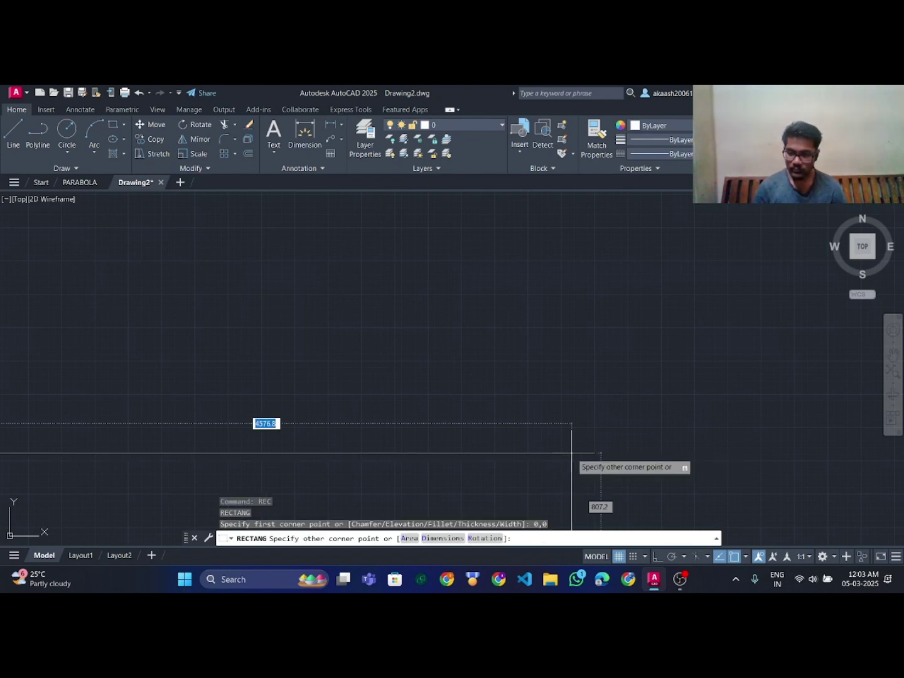
pyautogui.write('297,')
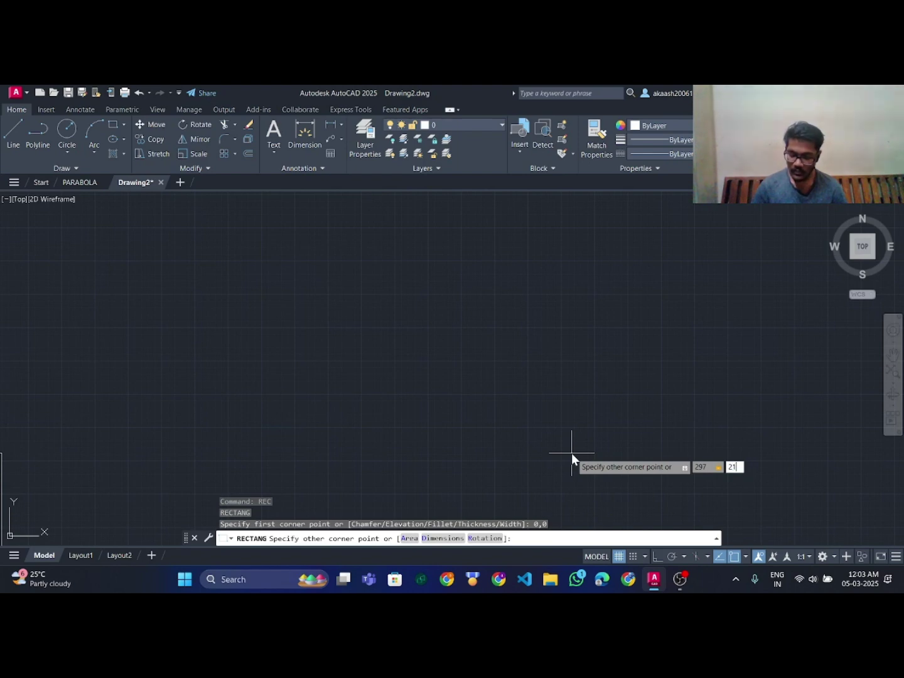
pyautogui.press('Return')
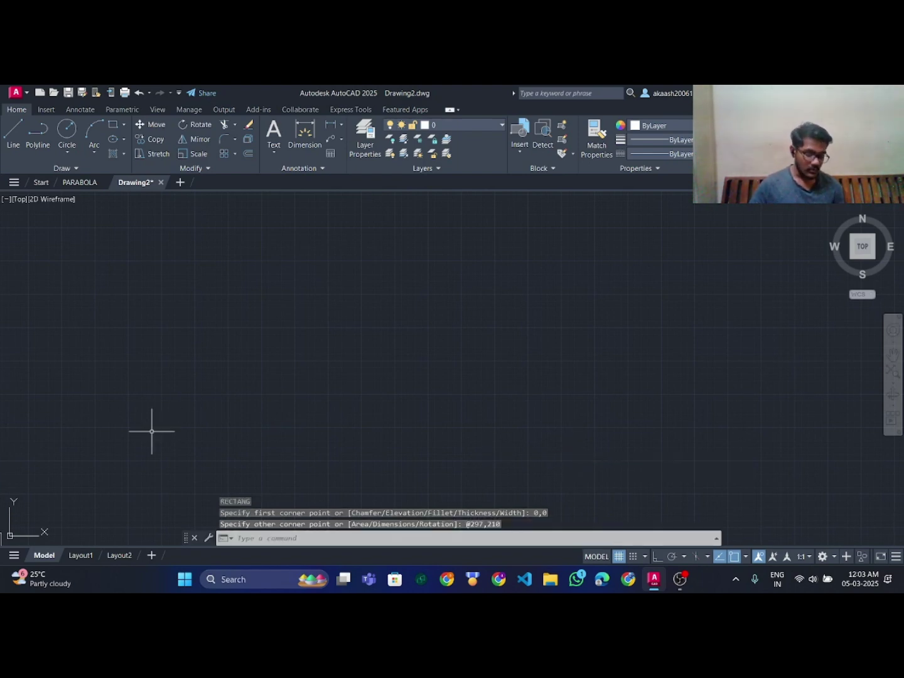
pyautogui.write('z')
pyautogui.press('Return')
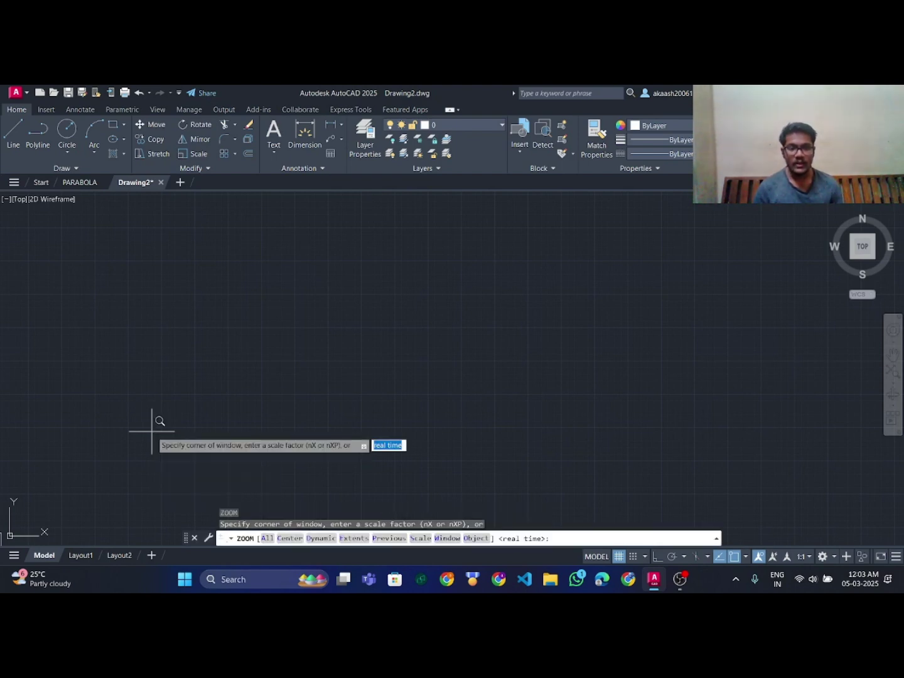
pyautogui.write('a')
pyautogui.press('Return')
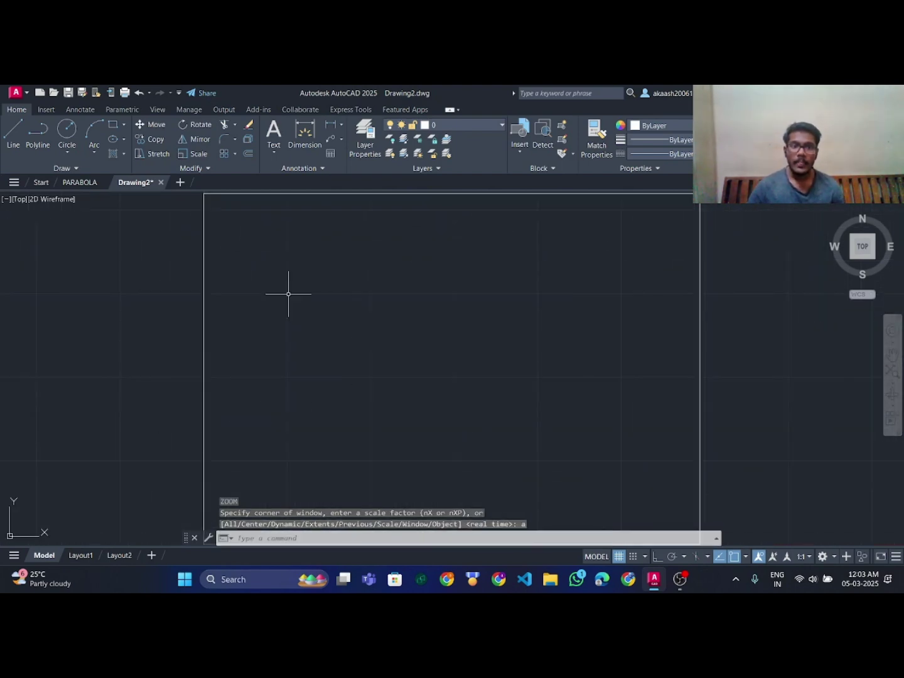
# Switch to the PARABOLA drawing and copy the problem statement with the notes DD'=DIRECTRIX and AF=50MM.
pyautogui.click(75, 181)
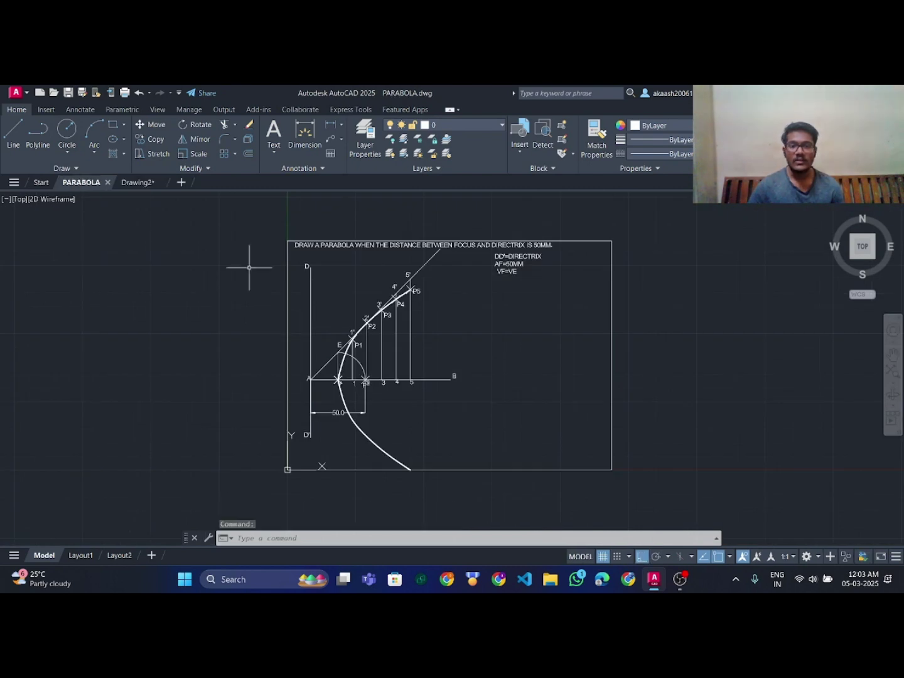
pyautogui.click(504, 268)
pyautogui.click(507, 270)
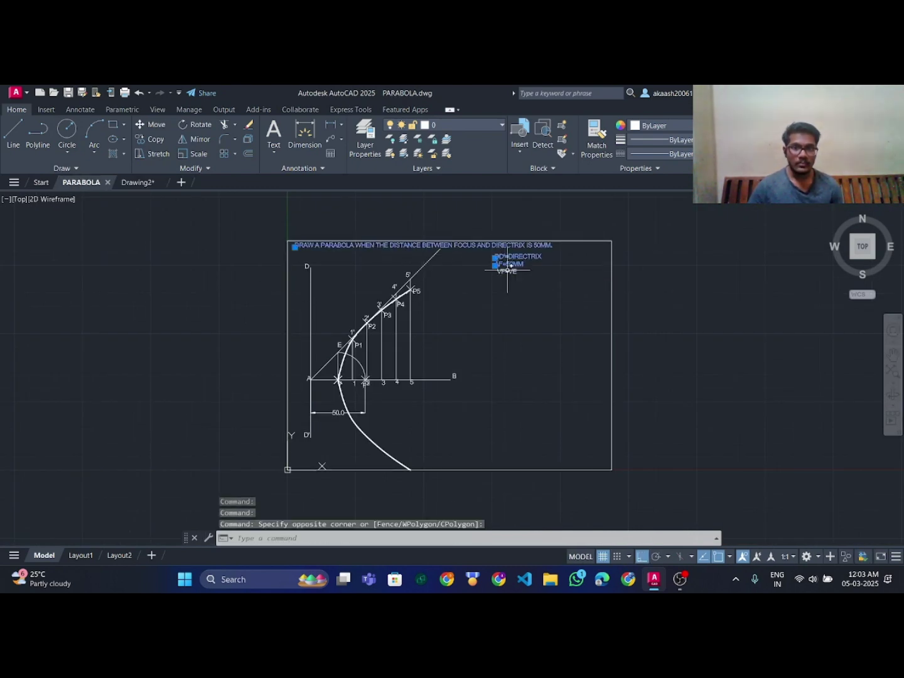
pyautogui.hotkey('ctrl', 'c')
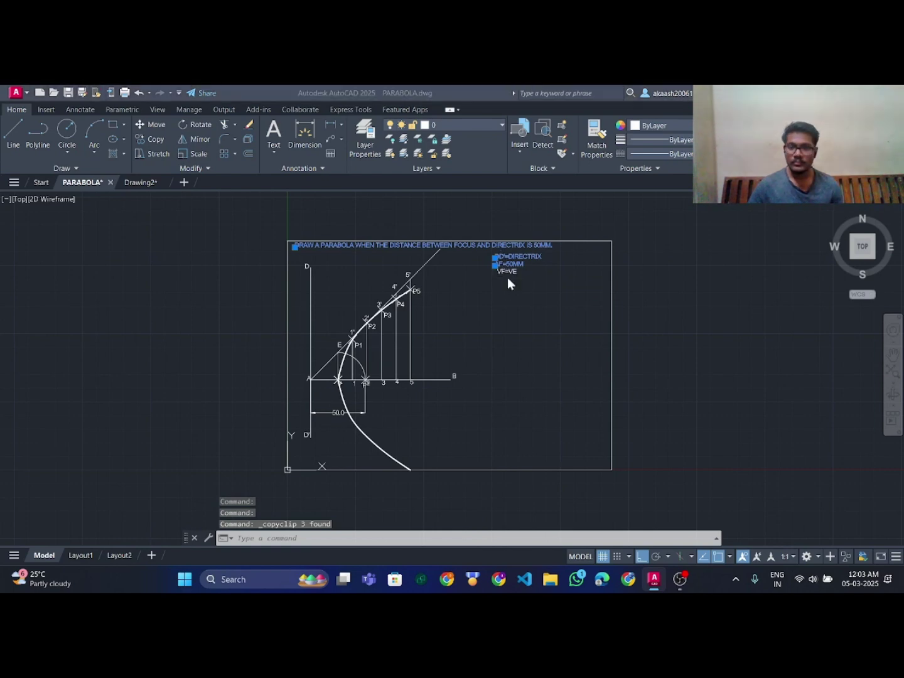
pyautogui.click(680, 578)
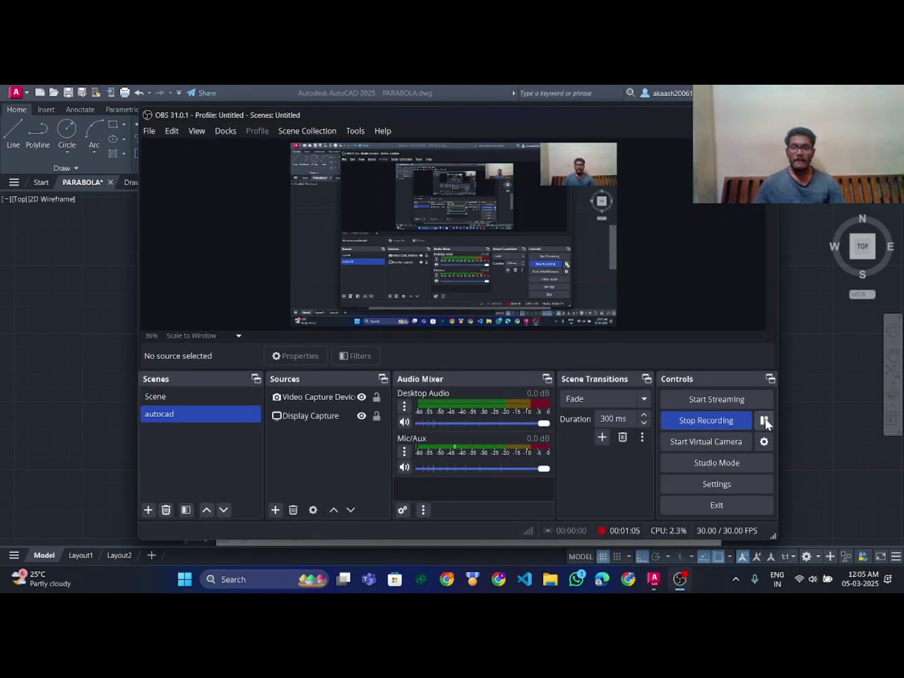
pyautogui.click(717, 115)
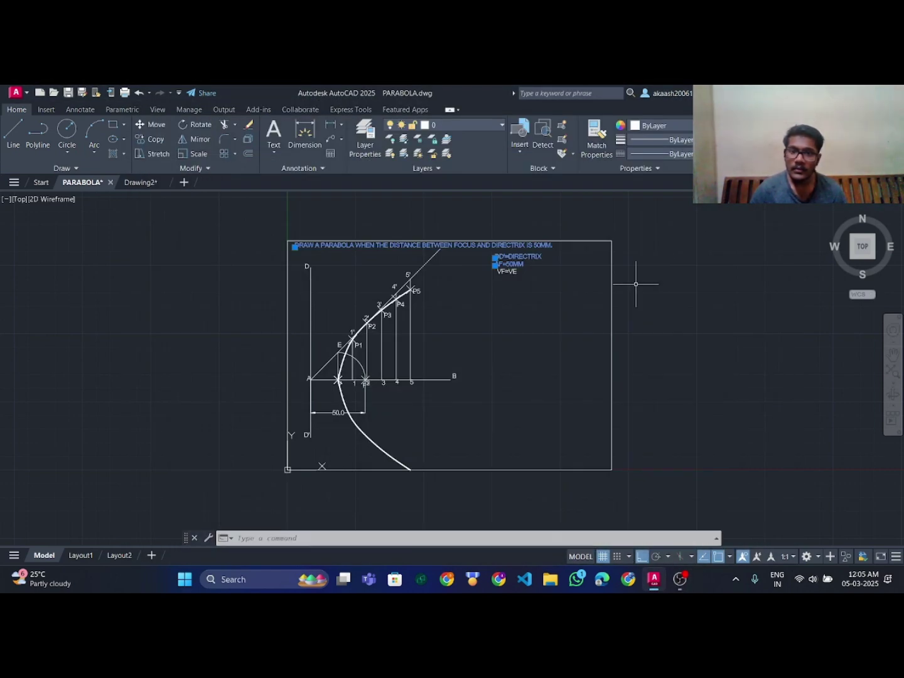
# Add the VF=VE note to the selected texts, copy all four, and paste them into Drawing2 inside the border's upper edge.
pyautogui.click(509, 271)
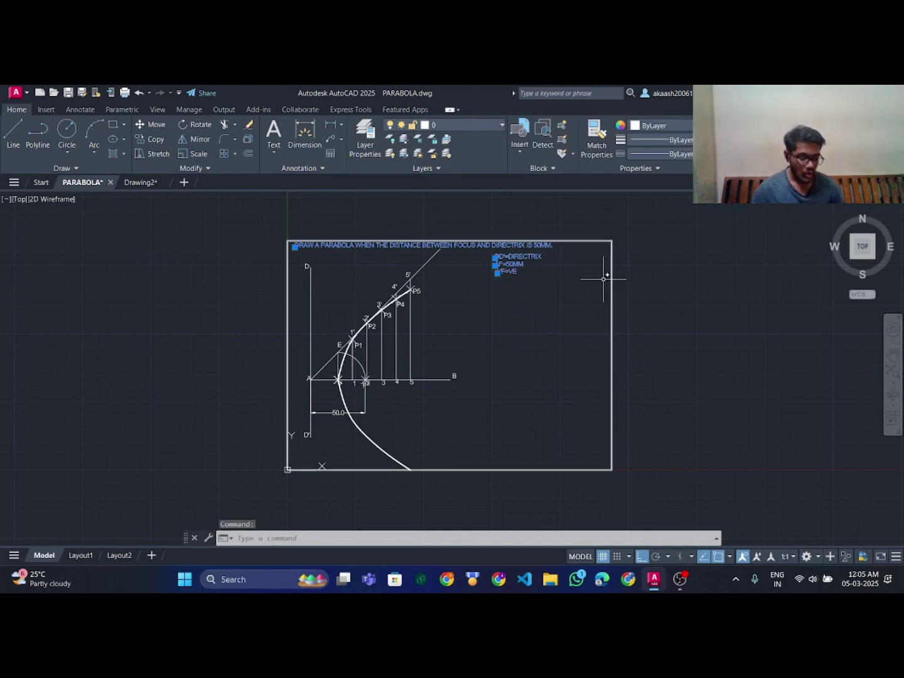
pyautogui.hotkey('ctrl', 'c')
pyautogui.press('Escape')
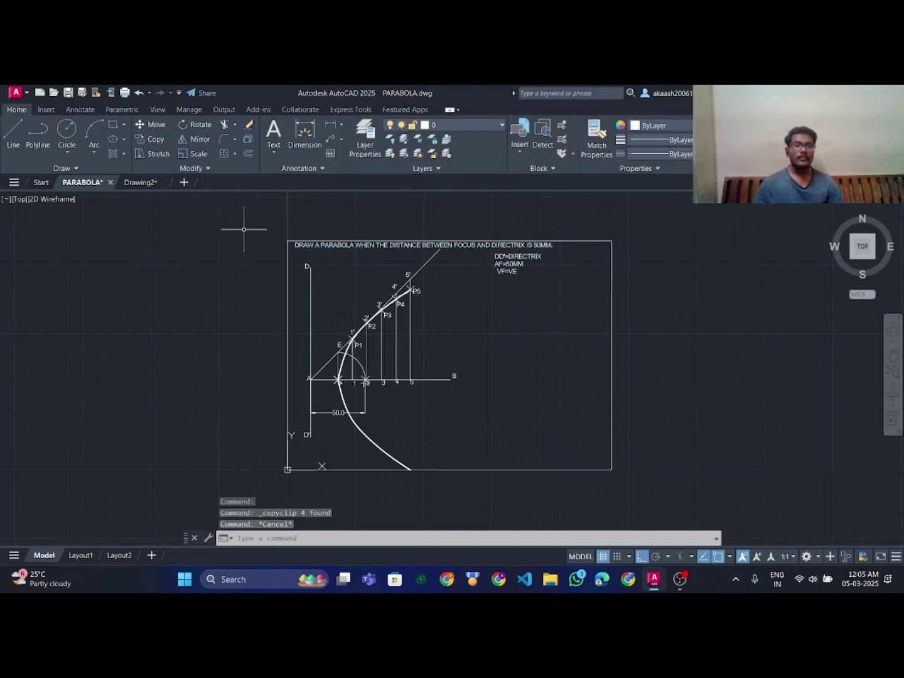
pyautogui.click(139, 182)
pyautogui.hotkey('ctrl', 'v')
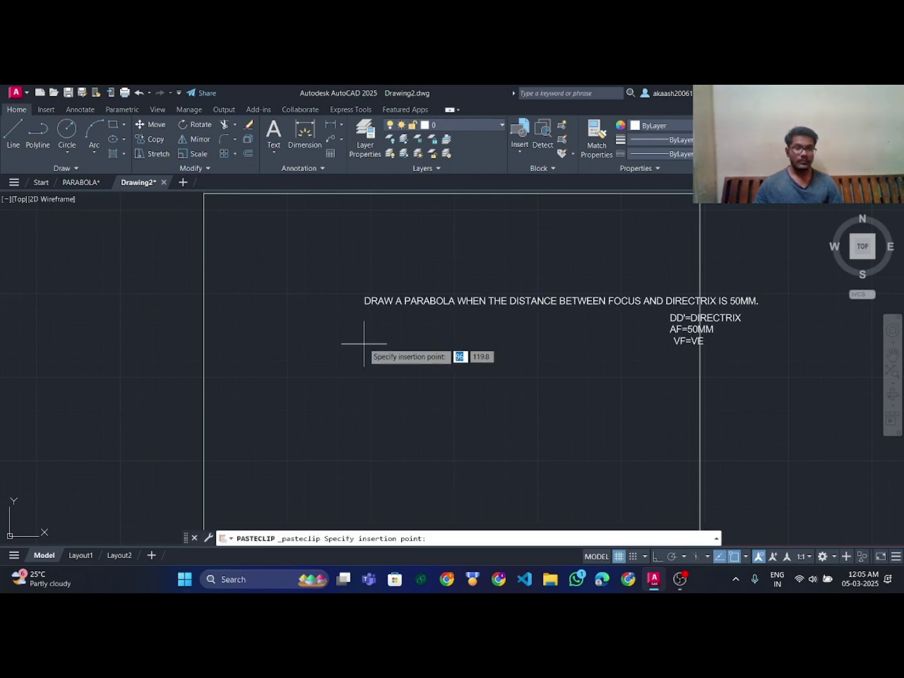
pyautogui.click(233, 254)
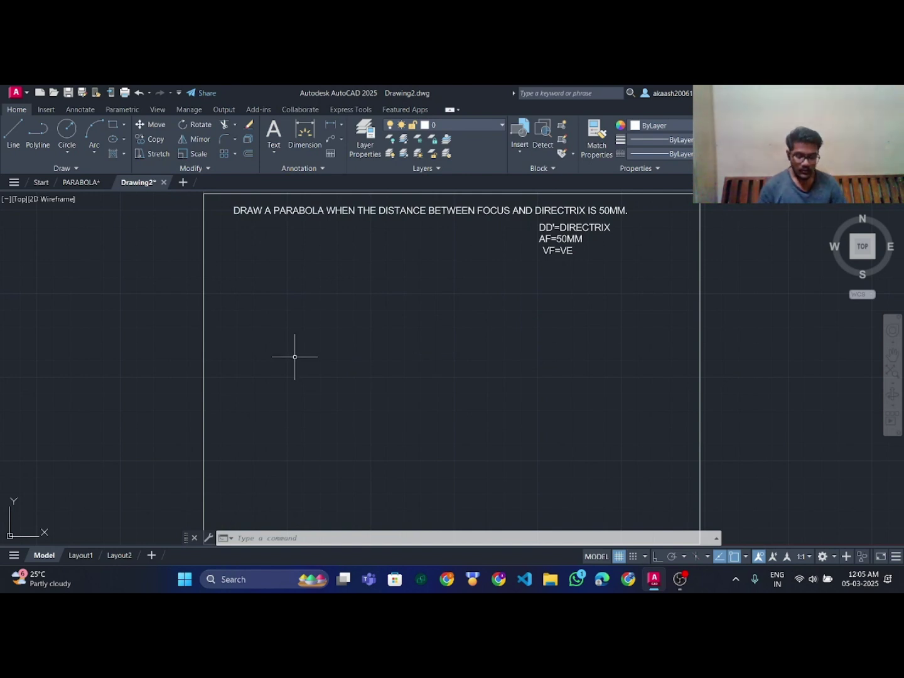
# Draw a vertical directrix line about 150 mm long near the border's left edge, with Ortho on.
pyautogui.press('Return')
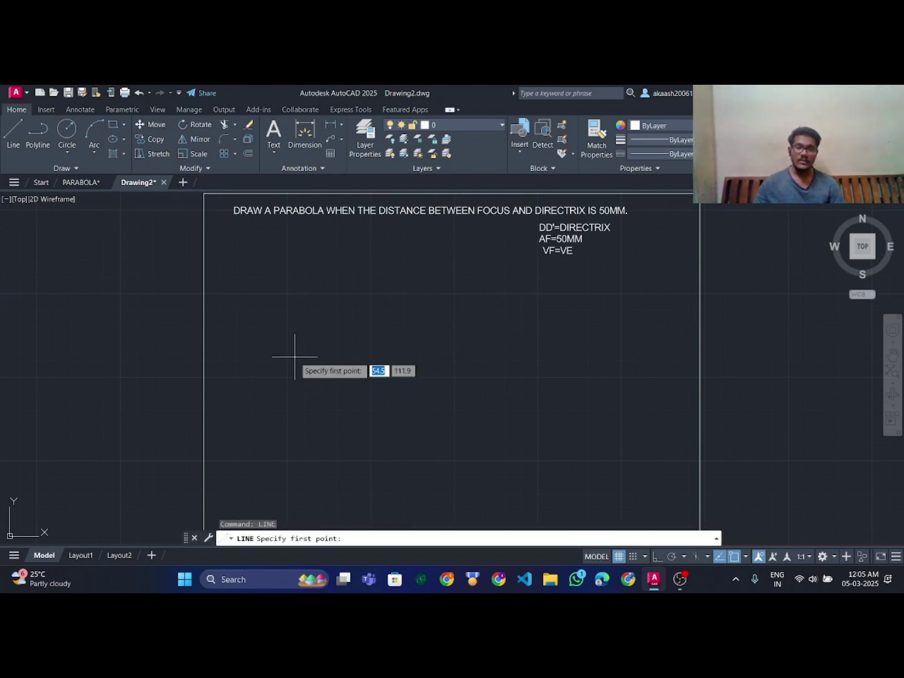
pyautogui.click(243, 258)
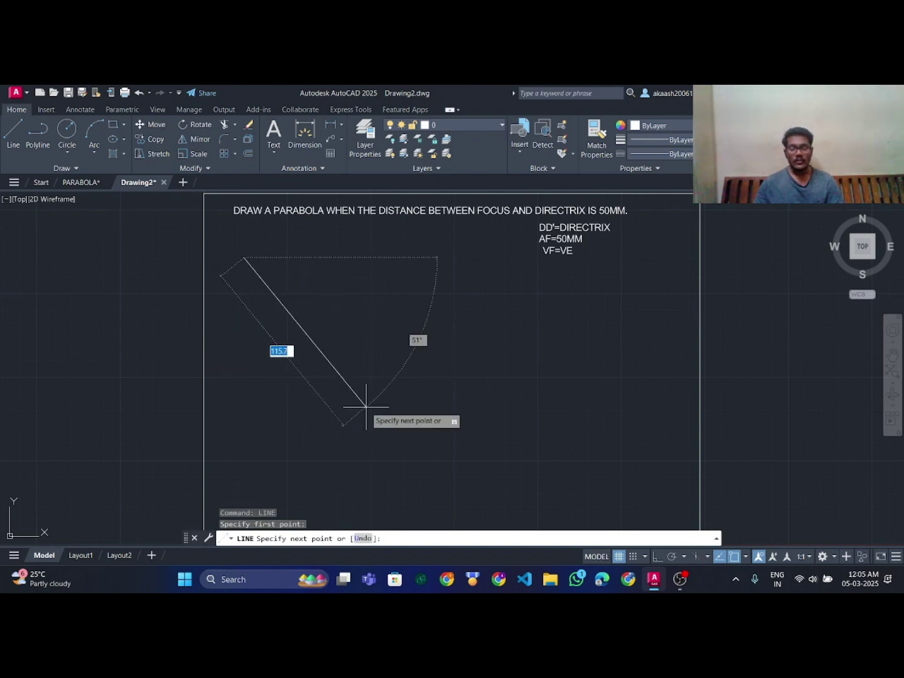
pyautogui.press('F8')
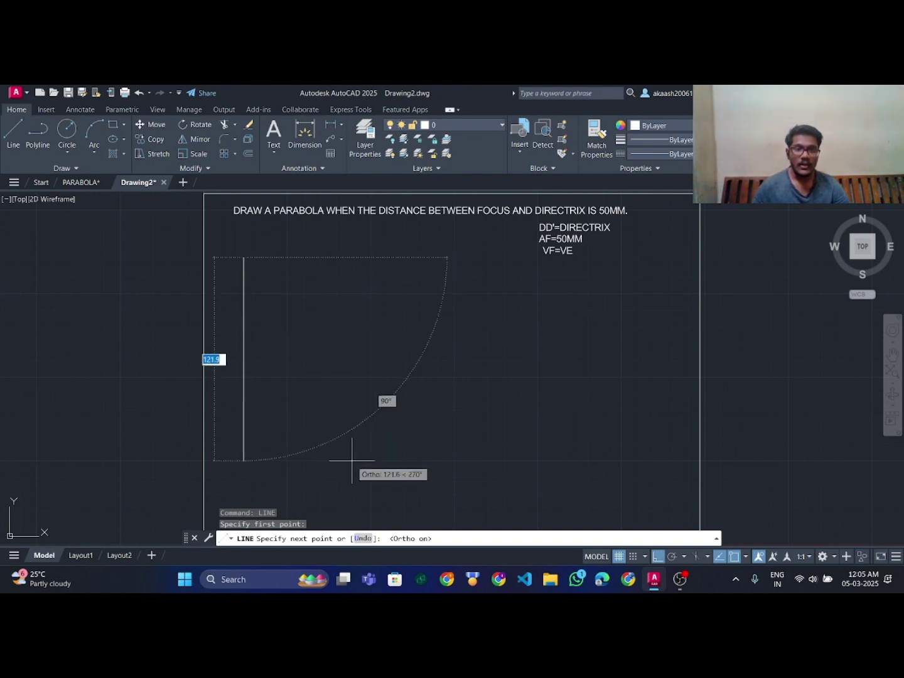
pyautogui.moveTo(296, 472)
pyautogui.mouseDown(button='middle')
pyautogui.moveTo(298, 462)
pyautogui.moveTo(272, 449)
pyautogui.mouseUp(button='middle')
pyautogui.press('F8')
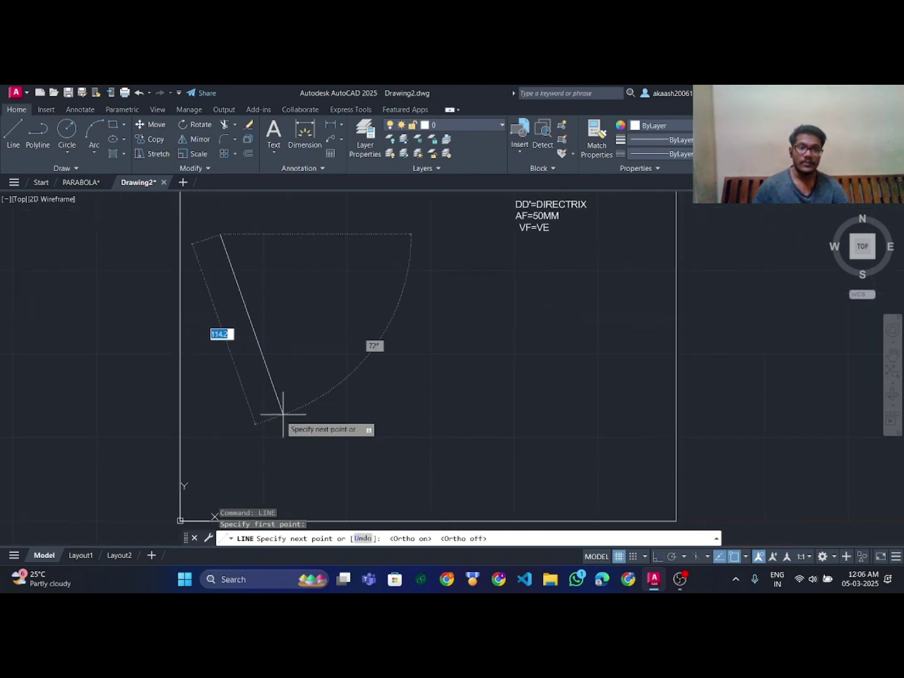
pyautogui.press('F8')
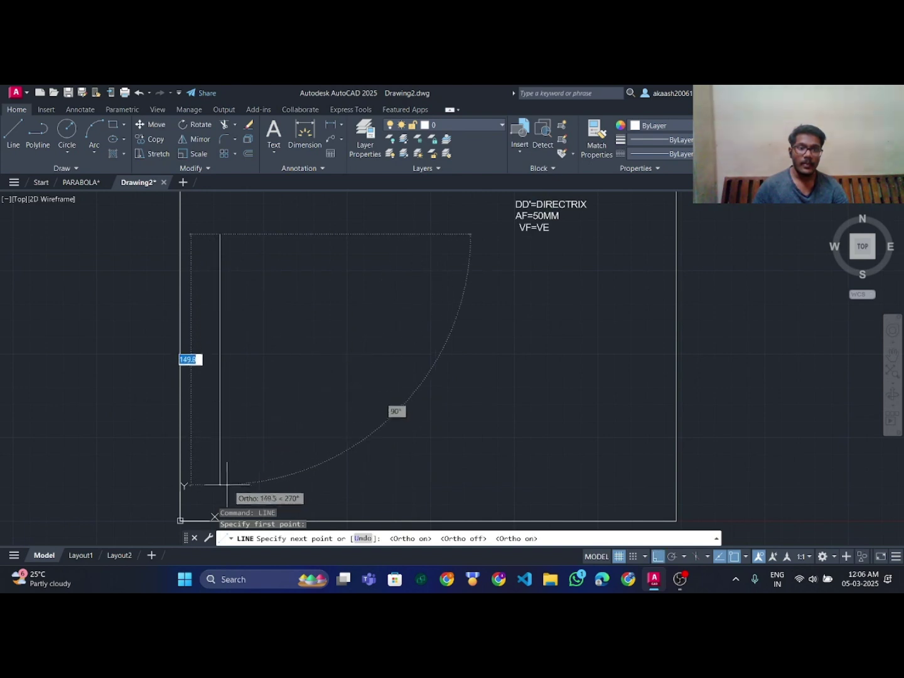
pyautogui.click(278, 484)
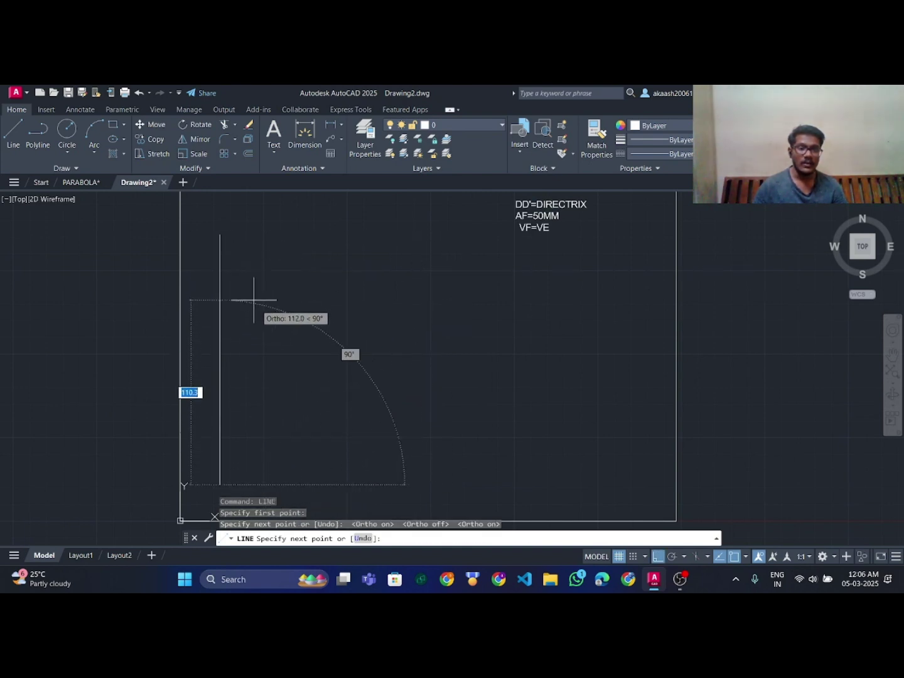
pyautogui.press('Escape')
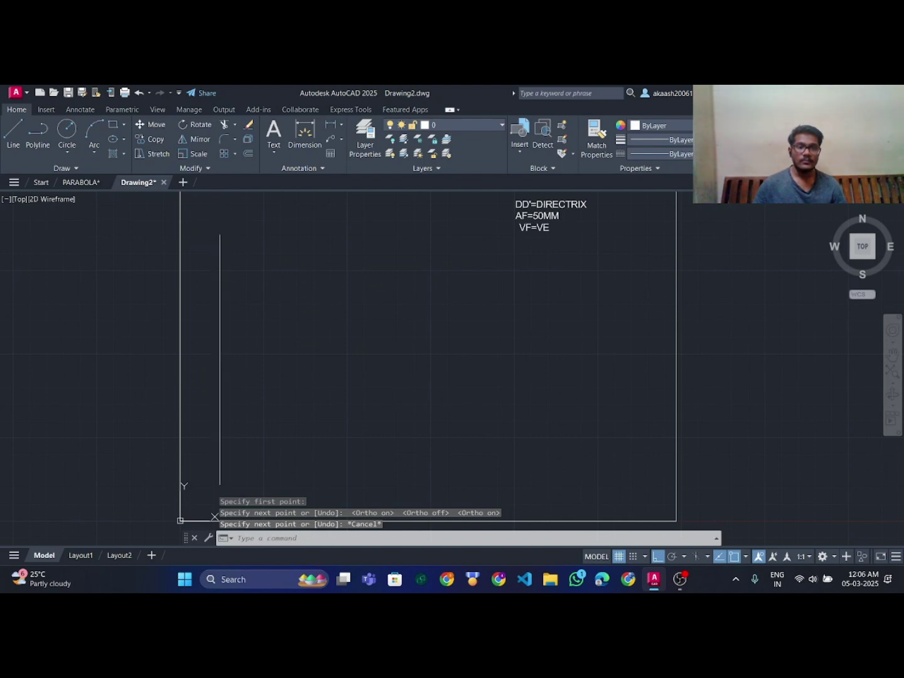
# Stretch the upper end of the vertical directrix line upward by about 10 mm.
pyautogui.click(219, 242)
pyautogui.click(220, 234)
pyautogui.moveTo(215, 217); pyautogui.dragTo(207, 308, button='middle')
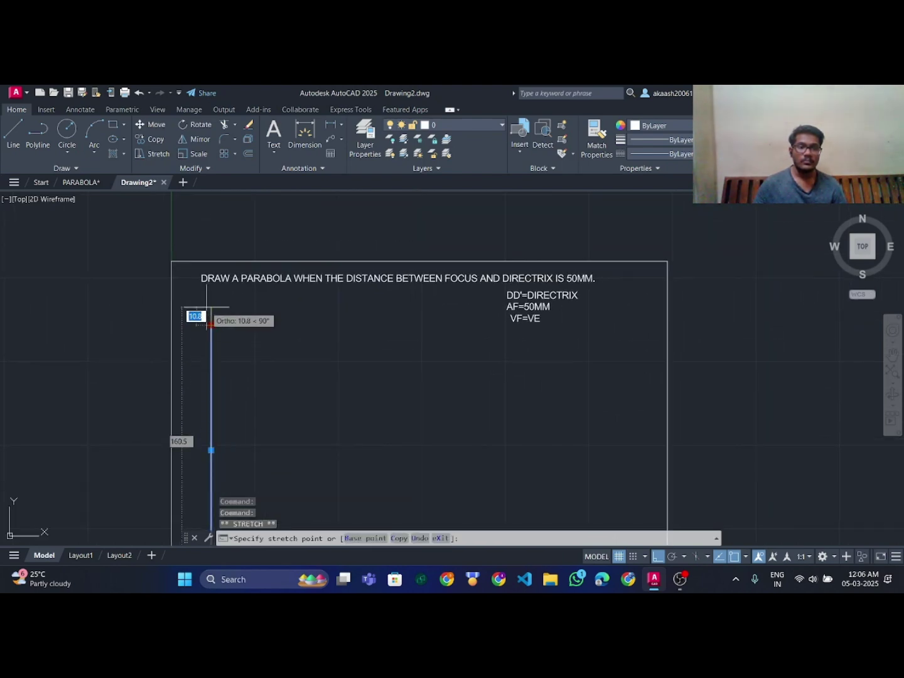
pyautogui.click(207, 310)
pyautogui.scroll(-3, 296, 392)
pyautogui.moveTo(296, 395); pyautogui.dragTo(329, 299, button='middle')
pyautogui.press('Escape')
# Draw a horizontal axis line to the right from a point on the lower half of the directrix.
pyautogui.press('Return')
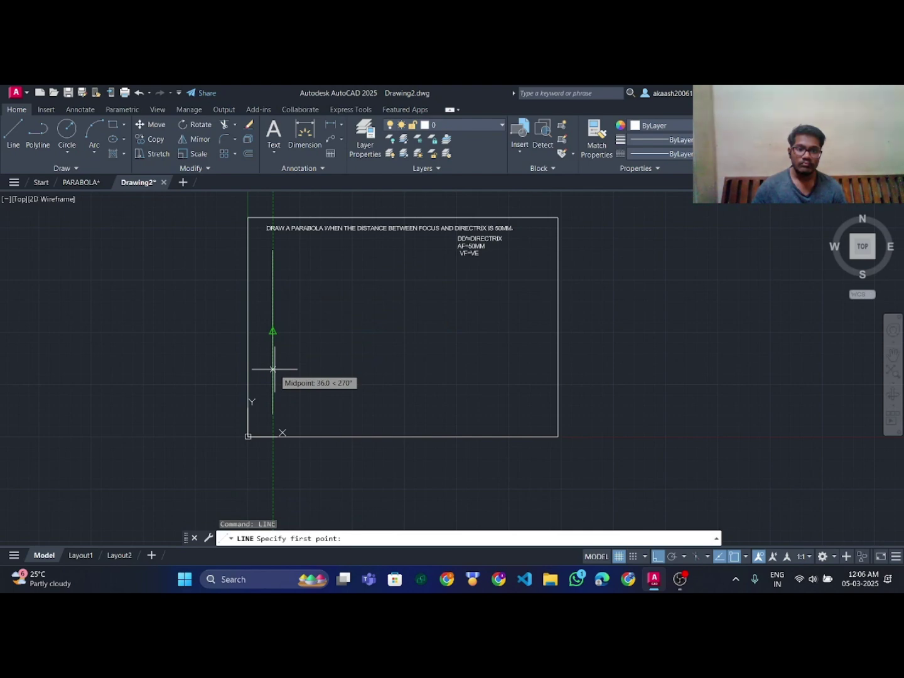
pyautogui.click(272, 367)
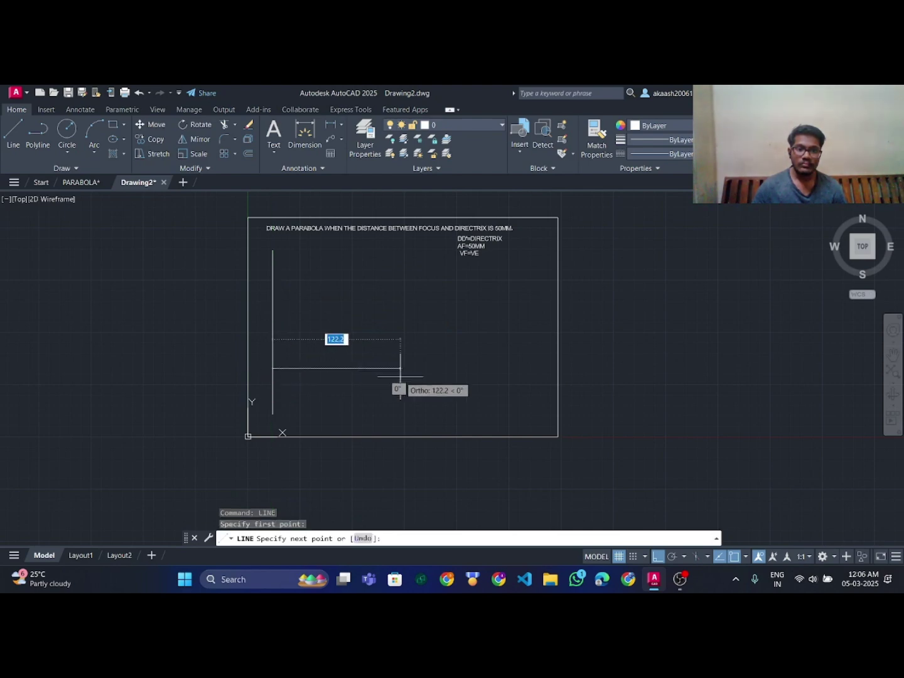
pyautogui.click(456, 385)
pyautogui.press('Escape')
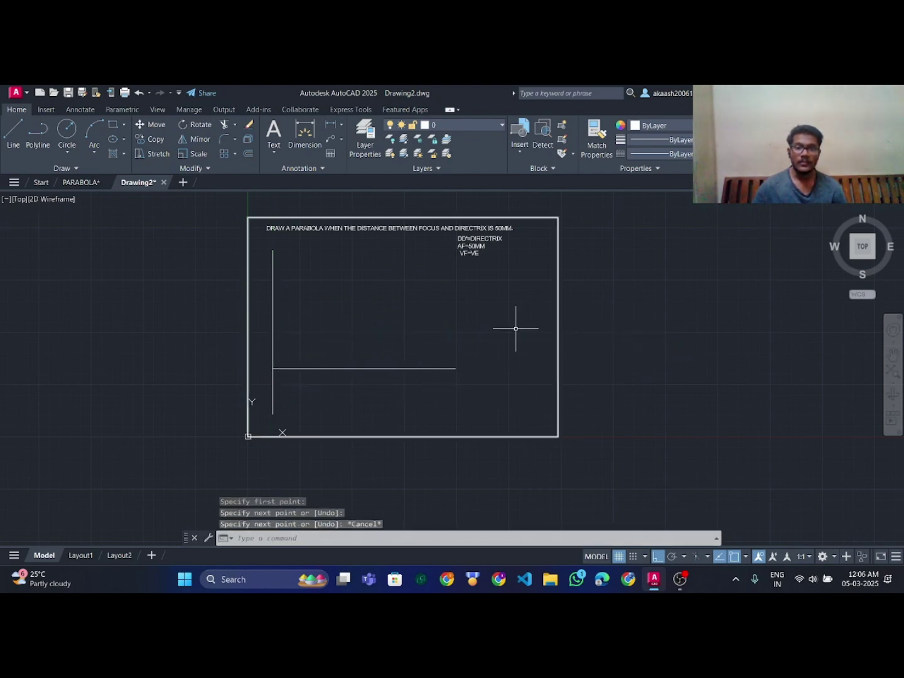
# Move the horizontal axis line upward along the directrix, placing it slightly below the directrix's midpoint.
pyautogui.click(363, 368)
pyautogui.click(364, 368)
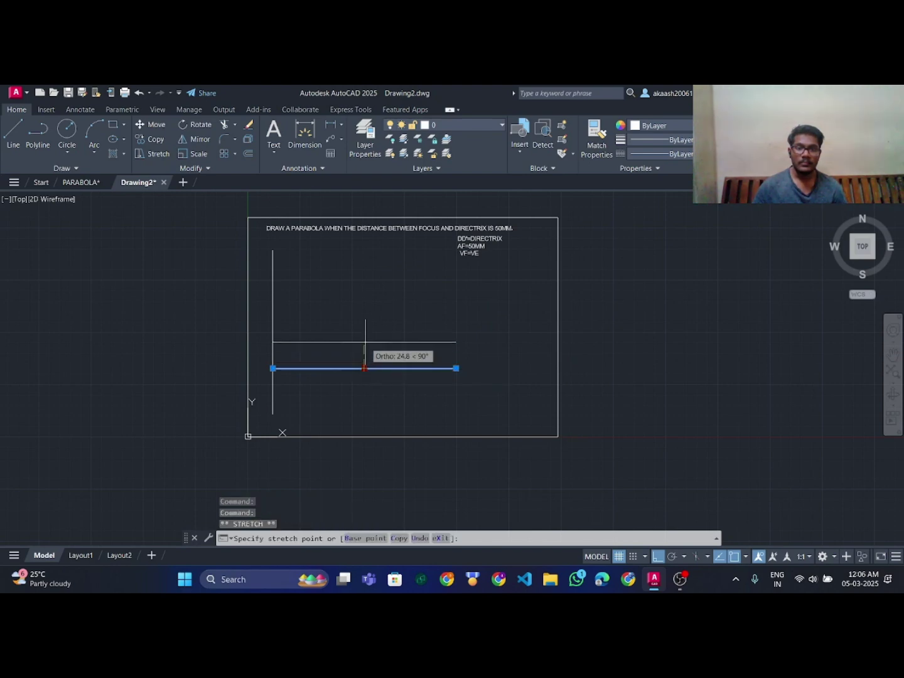
pyautogui.click(365, 339)
pyautogui.press('Escape')
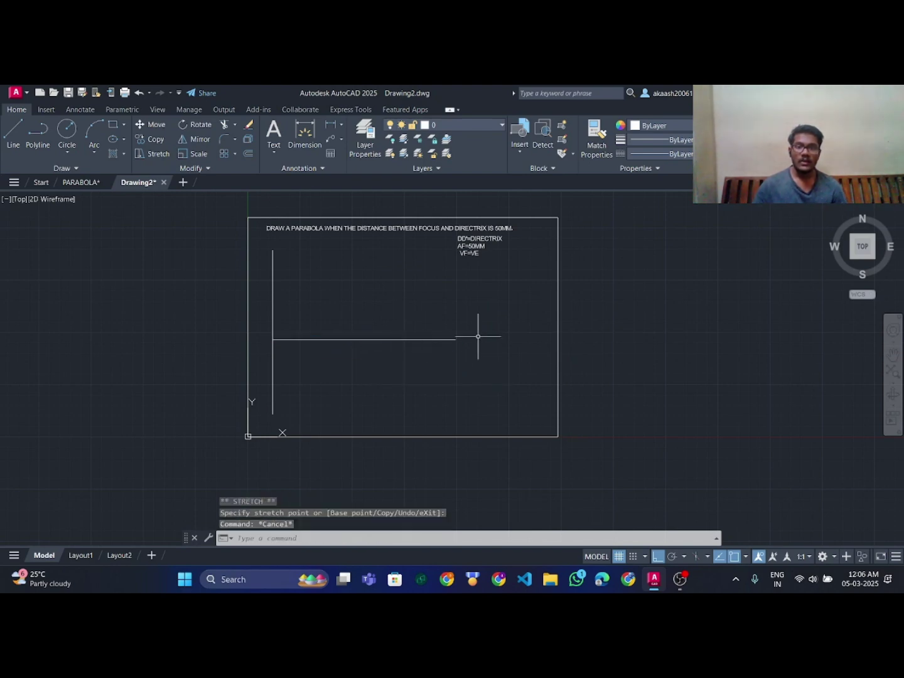
pyautogui.click(381, 332)
pyautogui.click(375, 343)
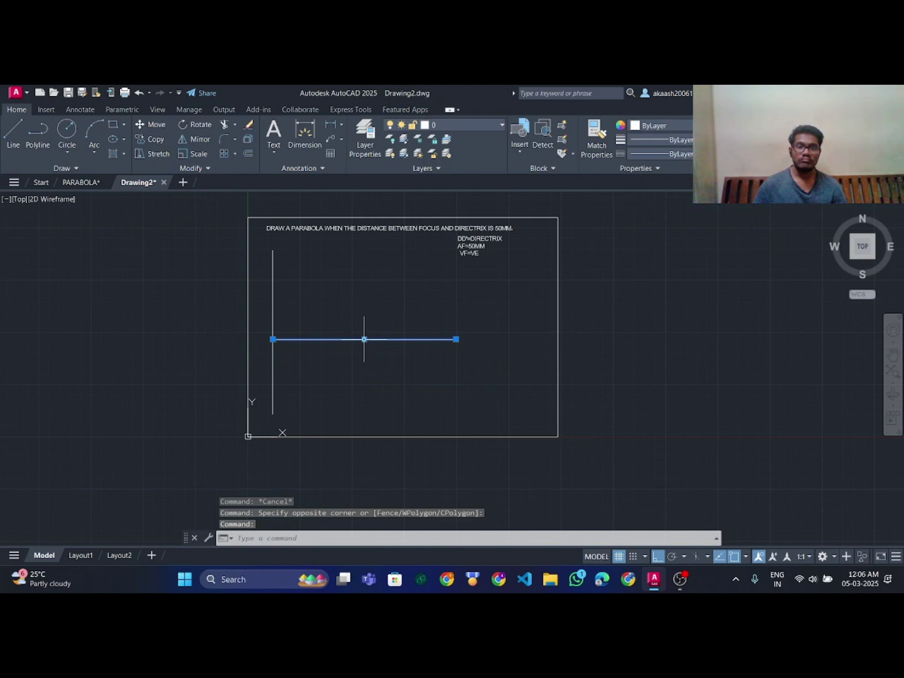
pyautogui.click(364, 339)
pyautogui.press('Escape')
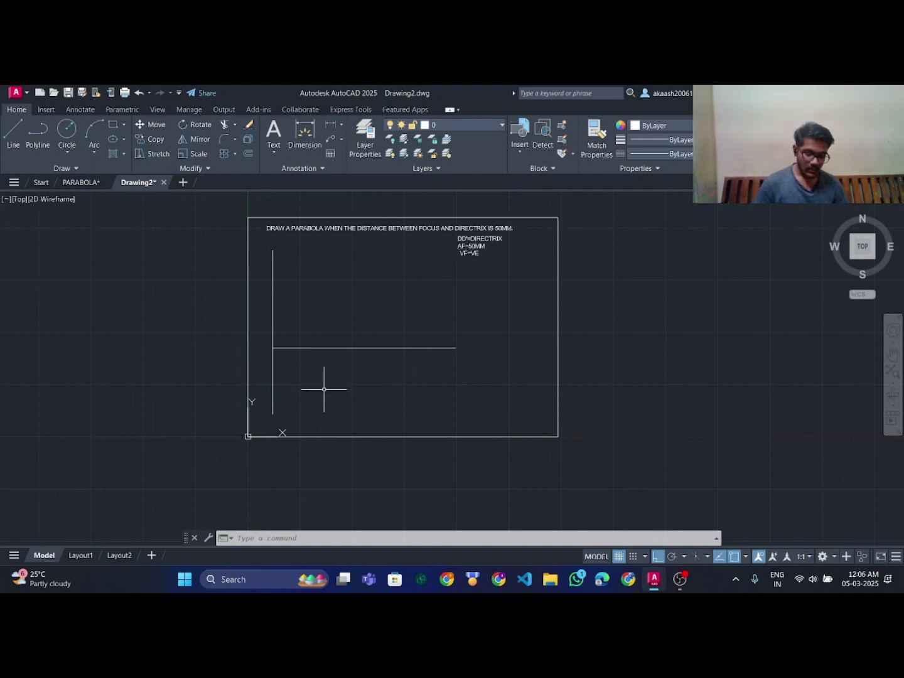
# Draw a circle of radius 25 mm centred where the horizontal axis meets the directrix.
pyautogui.write('cl')
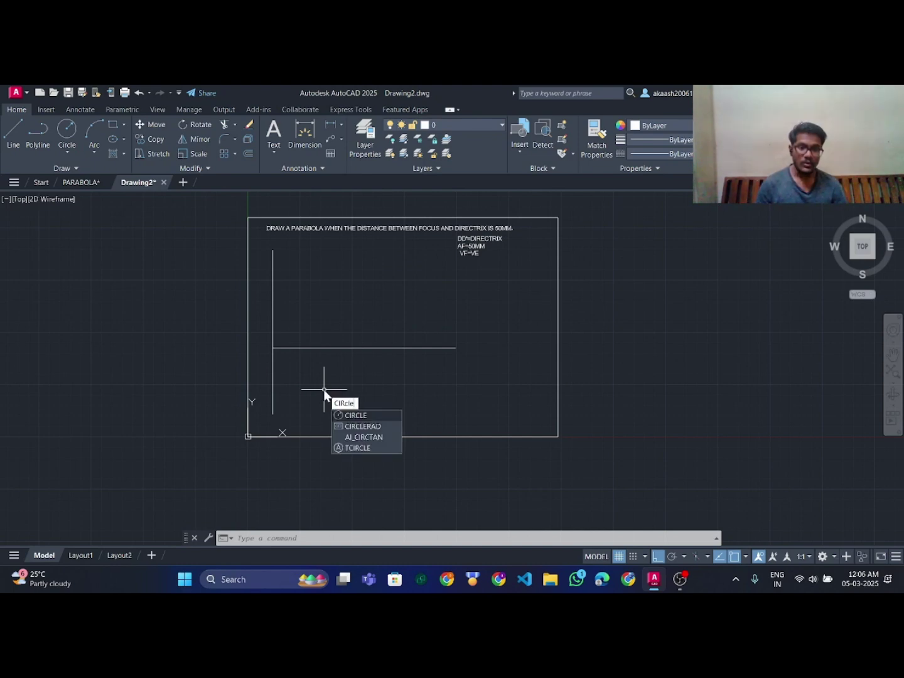
pyautogui.press('Return')
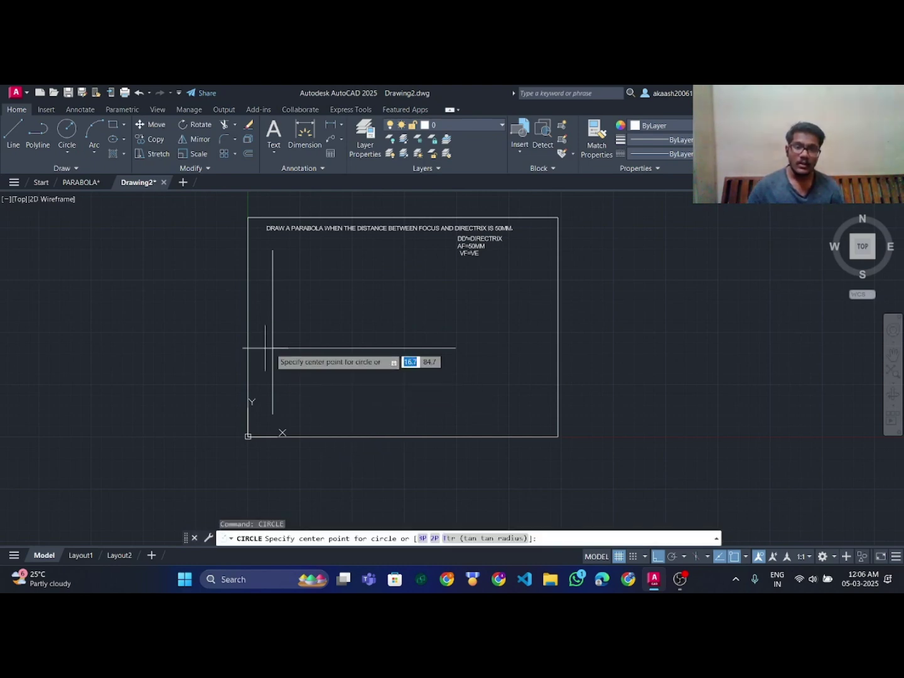
pyautogui.click(273, 347)
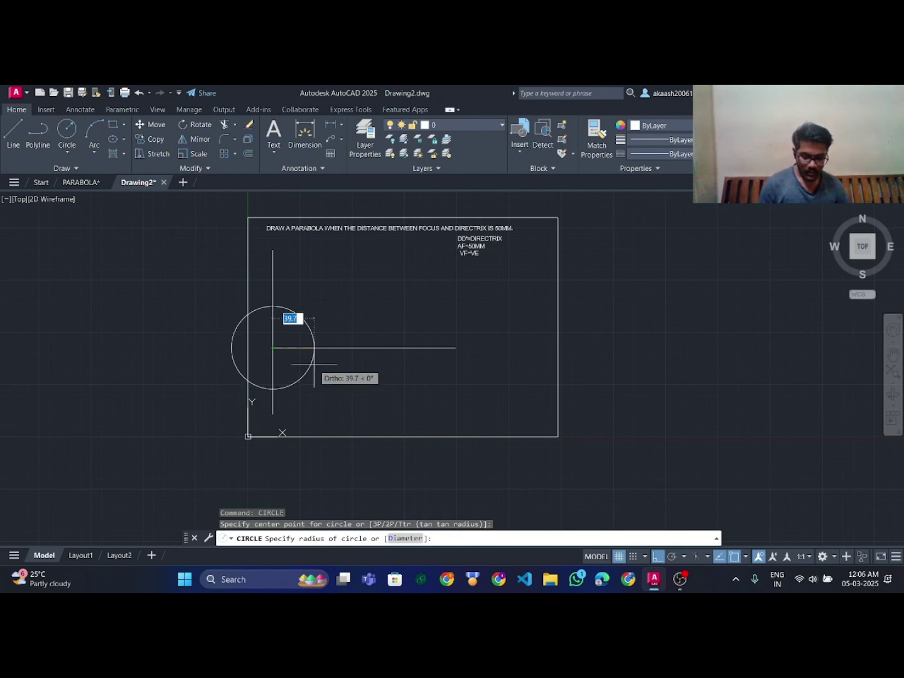
pyautogui.write('25')
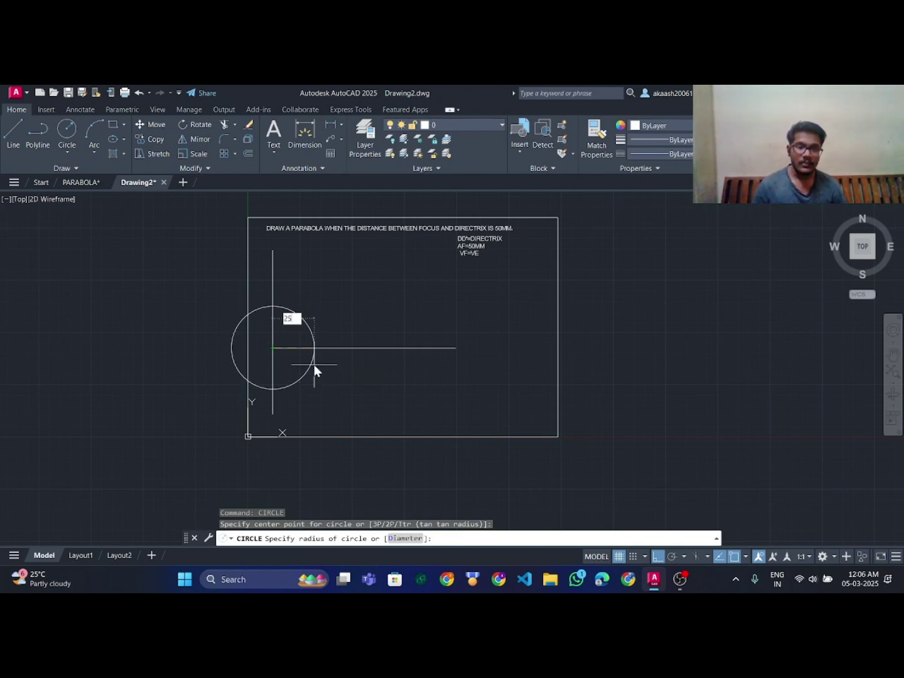
pyautogui.press('Return')
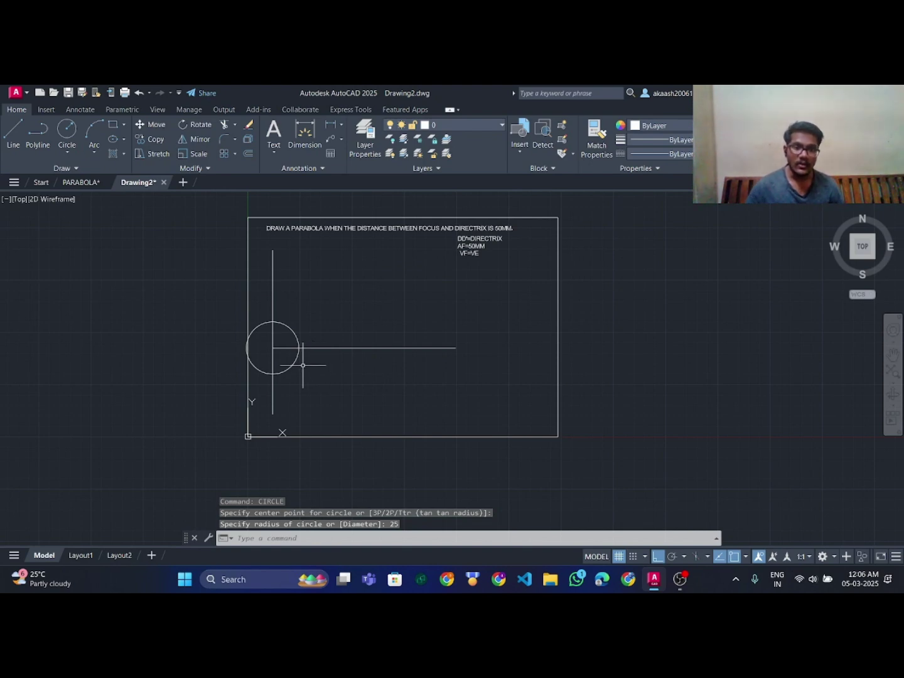
# Move the circle to the right along the axis so its centre lies 25 mm from the directrix.
pyautogui.click(290, 368)
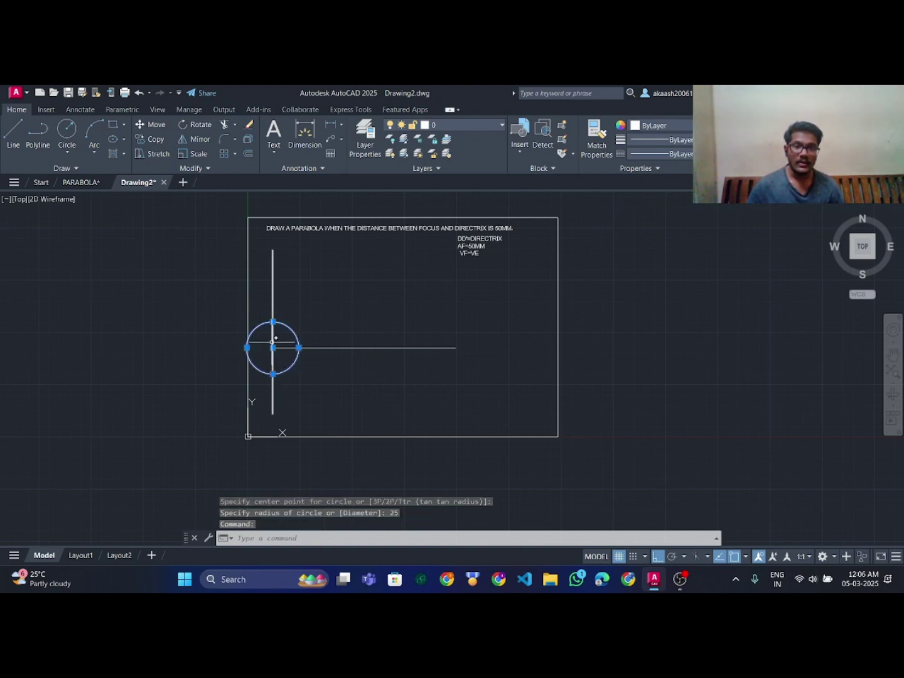
pyautogui.click(272, 347)
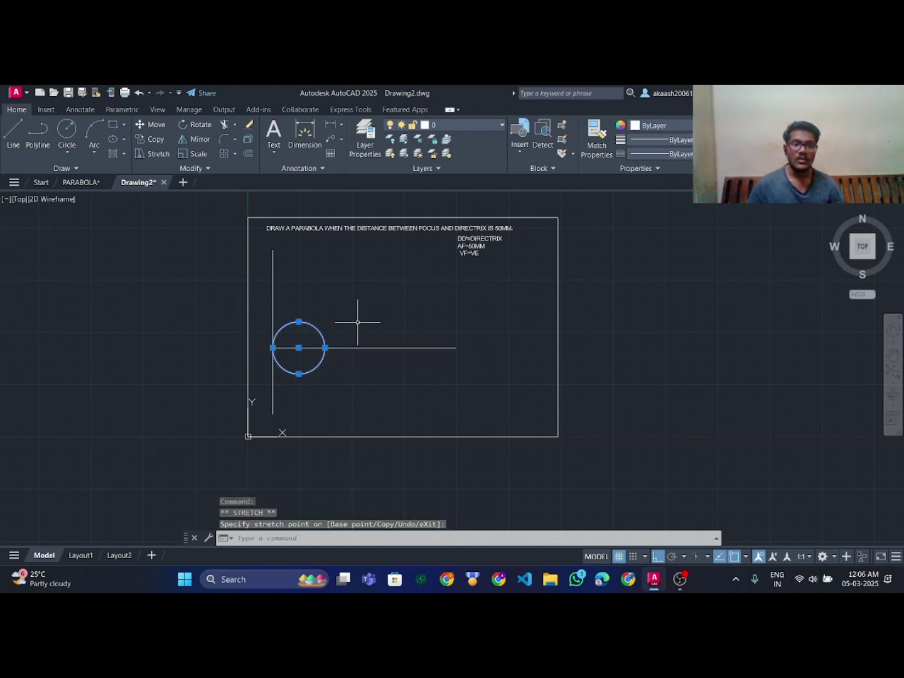
pyautogui.press('Escape')
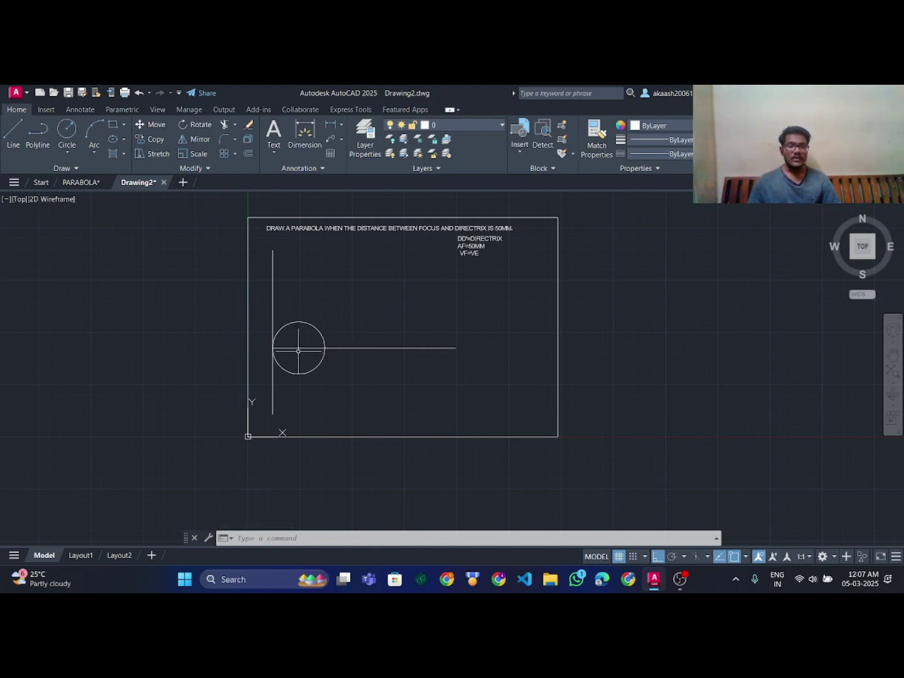
# Draw a 25 mm vertical line upward from the circle's centre.
pyautogui.press('Return')
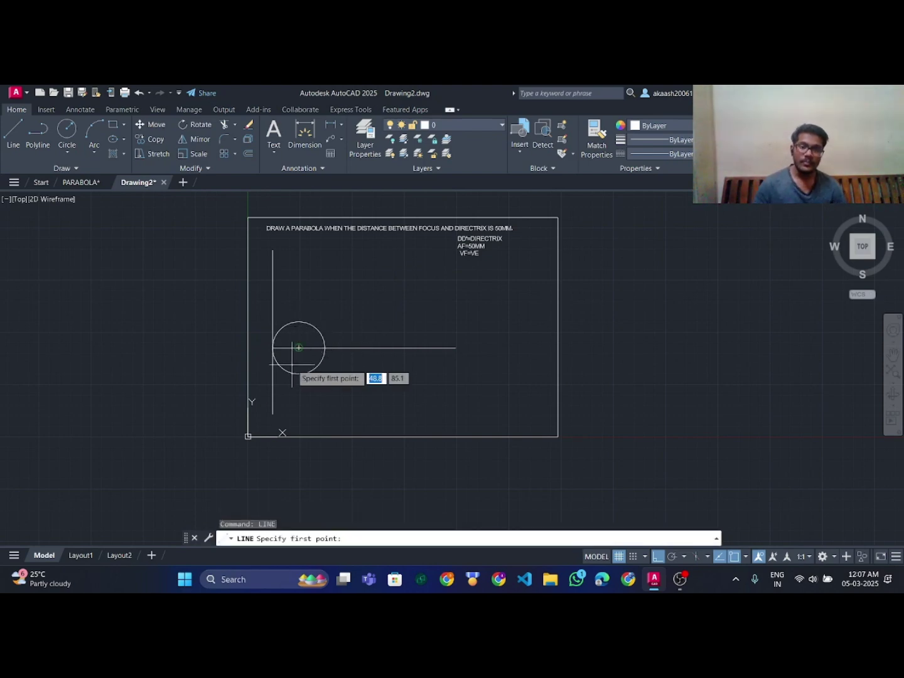
pyautogui.click(299, 347)
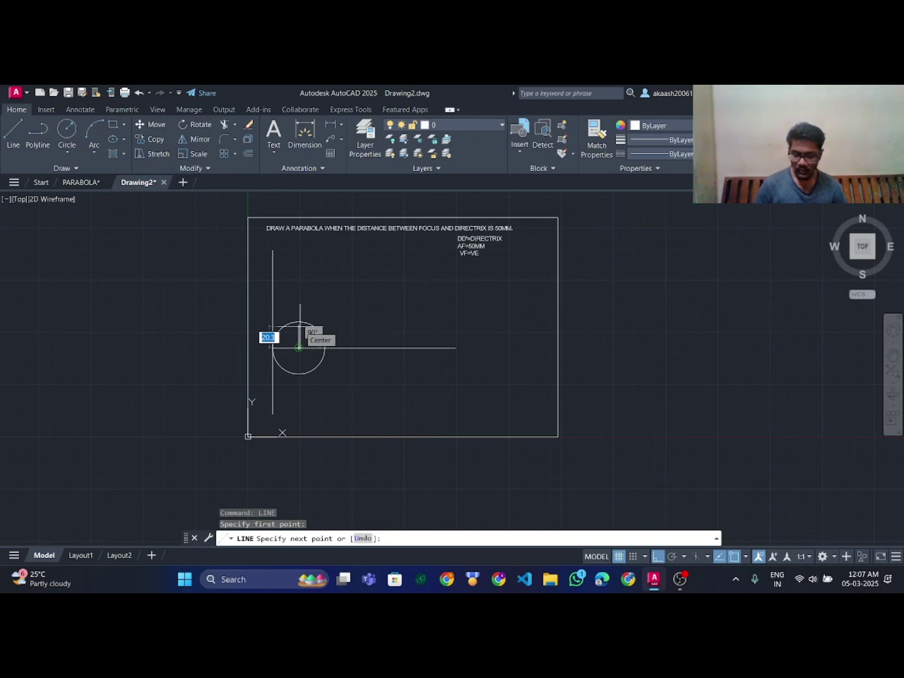
pyautogui.write('25')
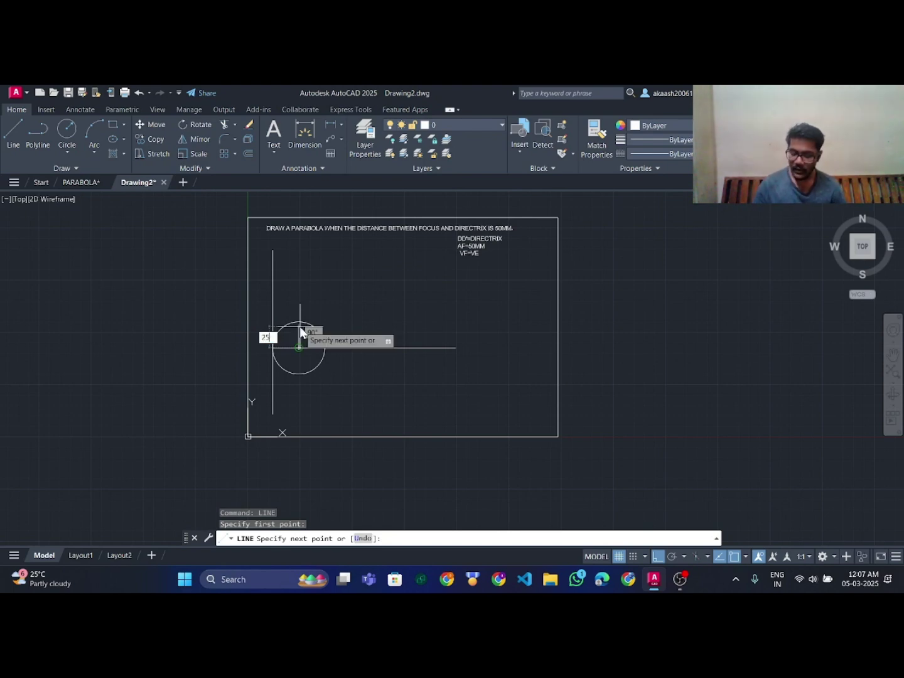
pyautogui.press('Return')
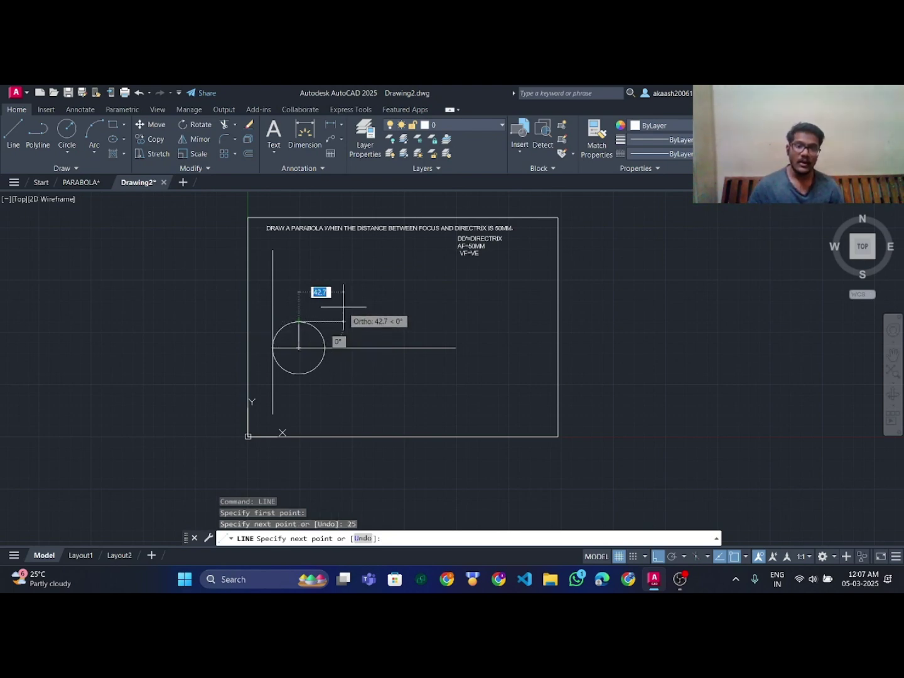
pyautogui.press('Escape')
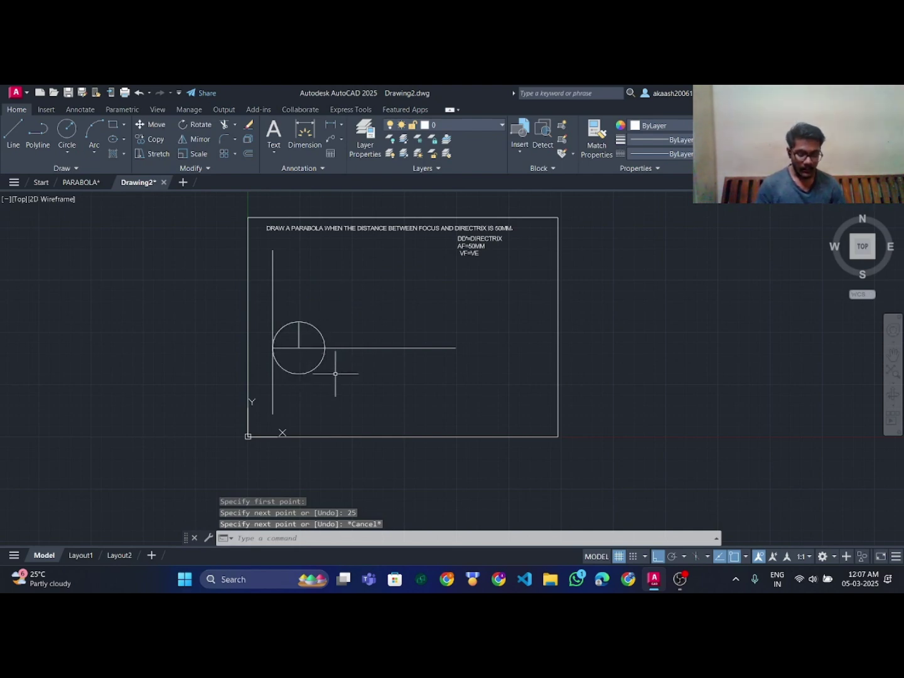
# Trim the circle's upper-left quarter and lower half, leaving only the upper-right quarter arc.
pyautogui.press('Return')
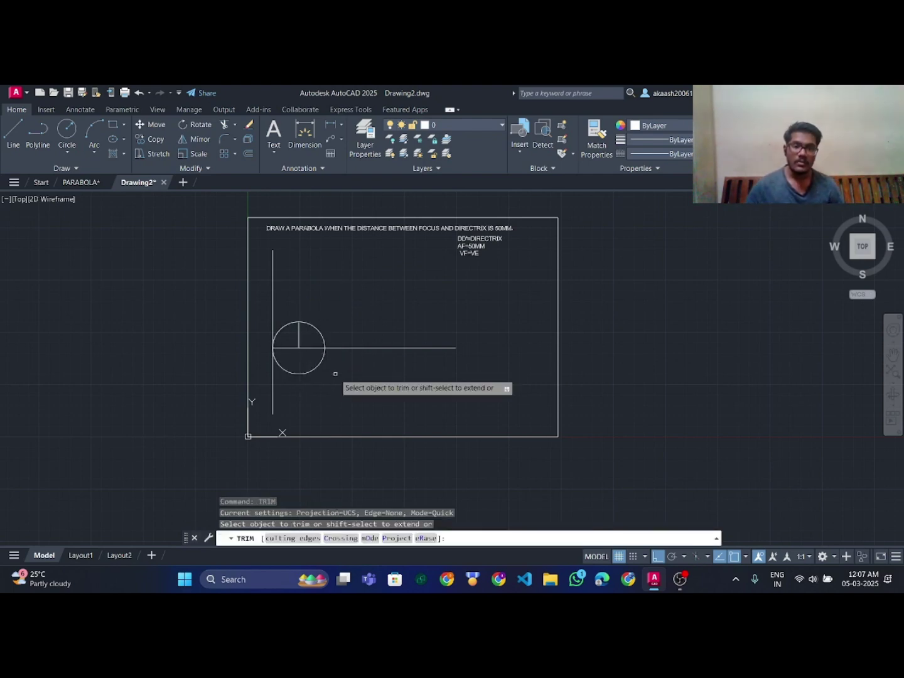
pyautogui.click(286, 326)
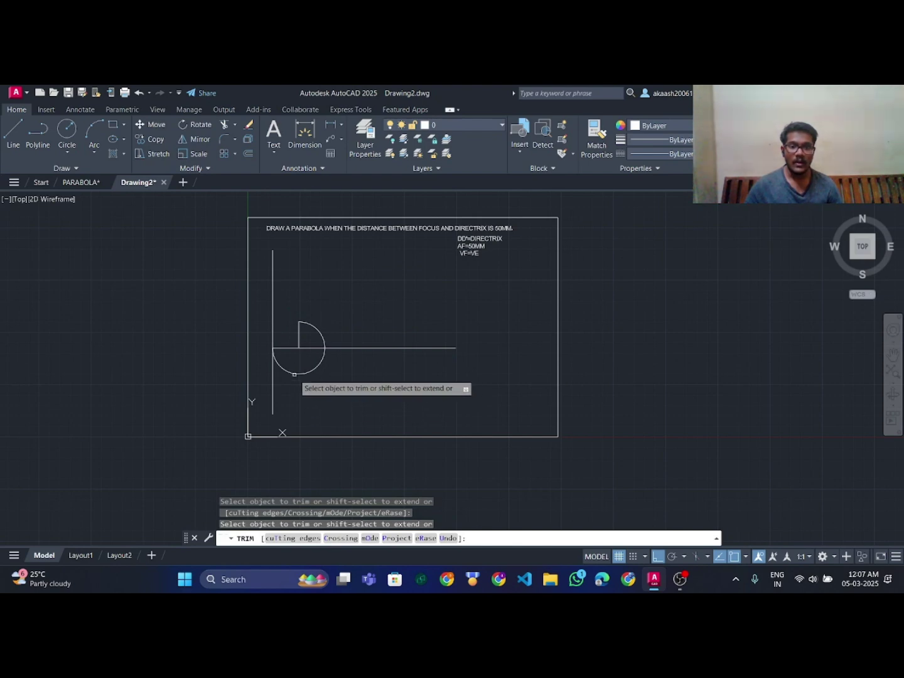
pyautogui.click(295, 374)
pyautogui.press('Escape')
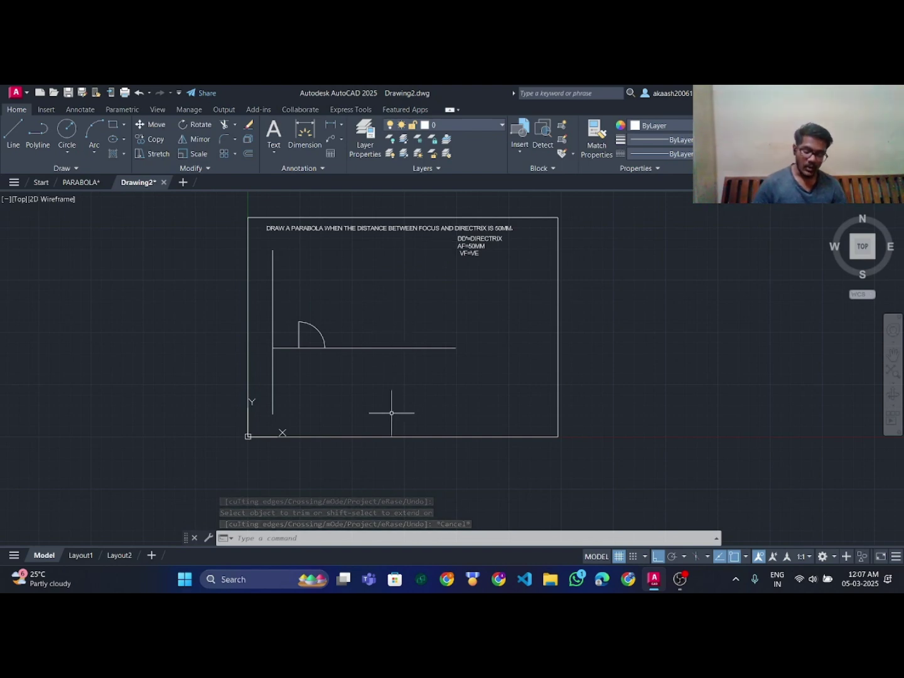
# With Ortho off, draw an inclined line from the axis-directrix intersection through the 25 mm line's top, continuing to about the directrix's upper-end height.
pyautogui.write('line')
pyautogui.press('Return')
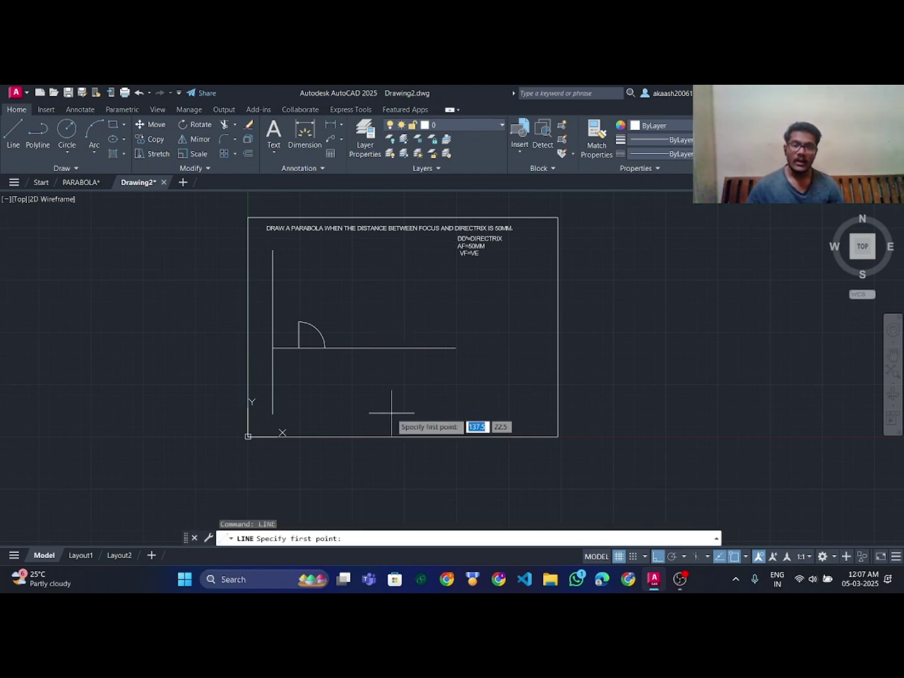
pyautogui.click(272, 347)
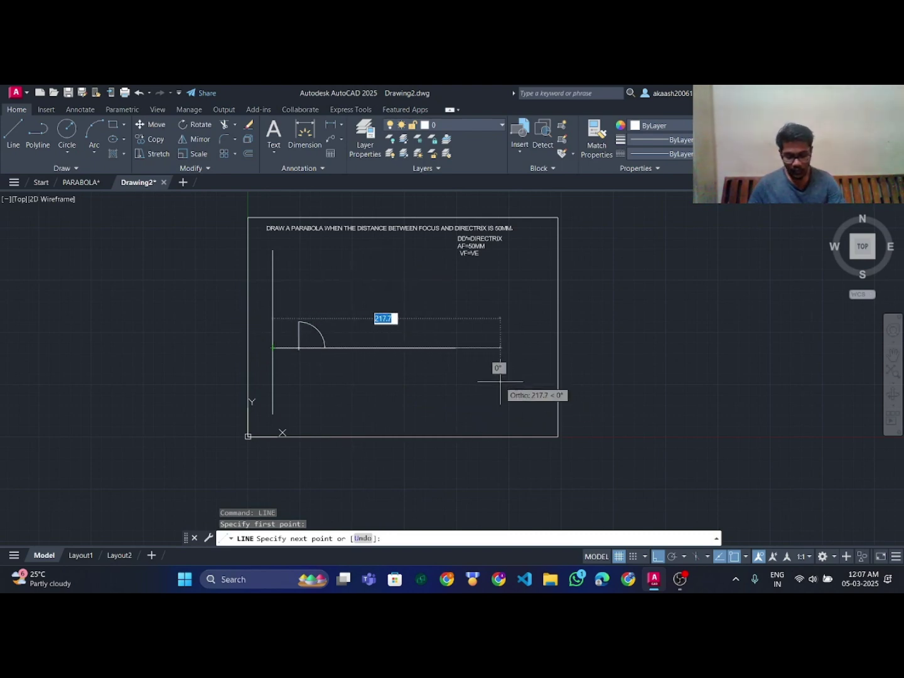
pyautogui.press('F8')
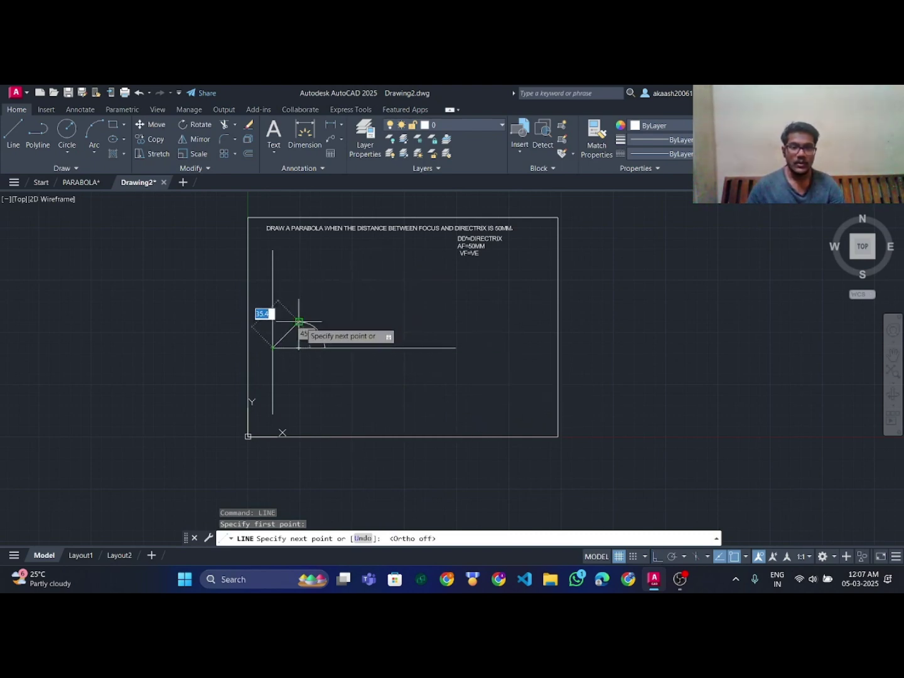
pyautogui.click(298, 320)
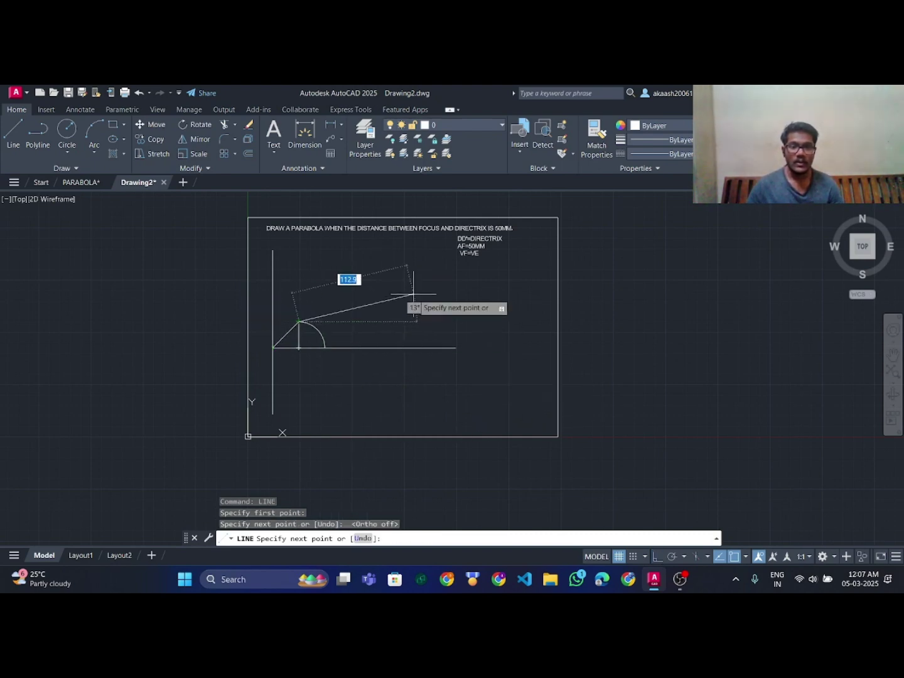
pyautogui.click(368, 251)
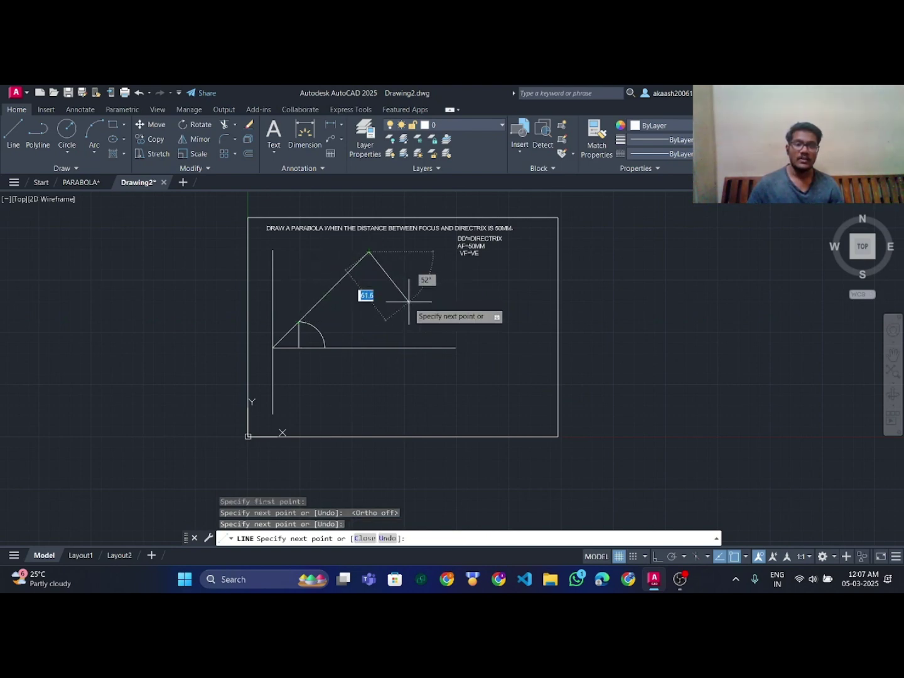
pyautogui.press('Escape')
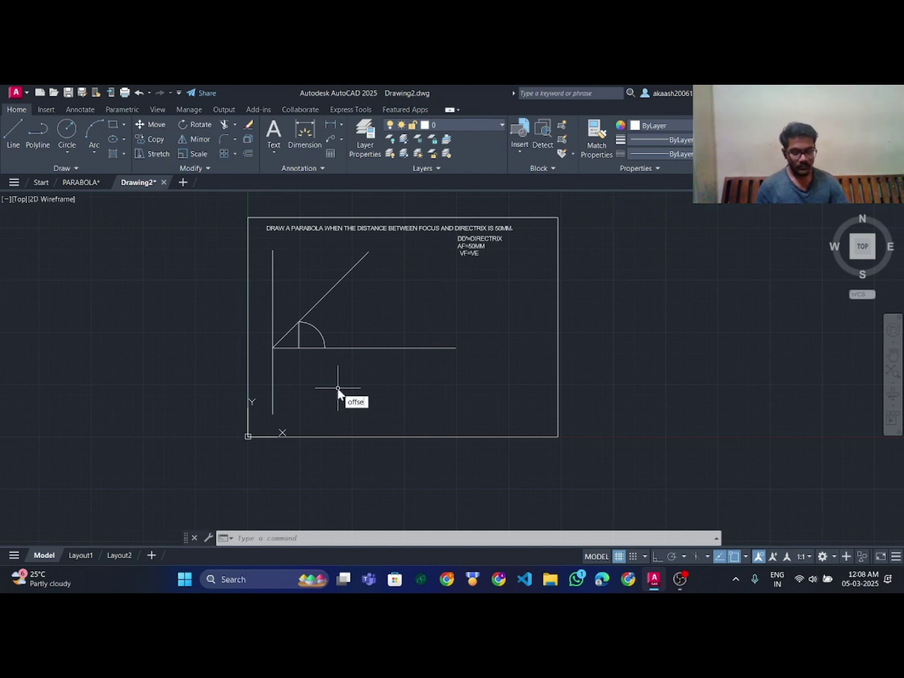
# Offset the 25 mm vertical line to the right five times in succession, 13 mm apart.
pyautogui.write('t')
pyautogui.press('Return')
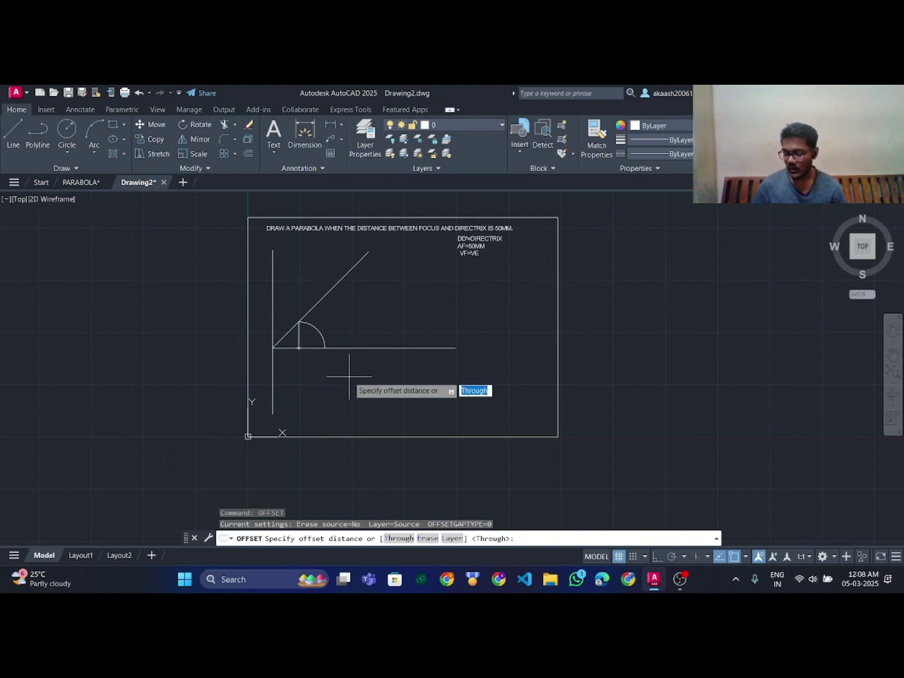
pyautogui.write('13')
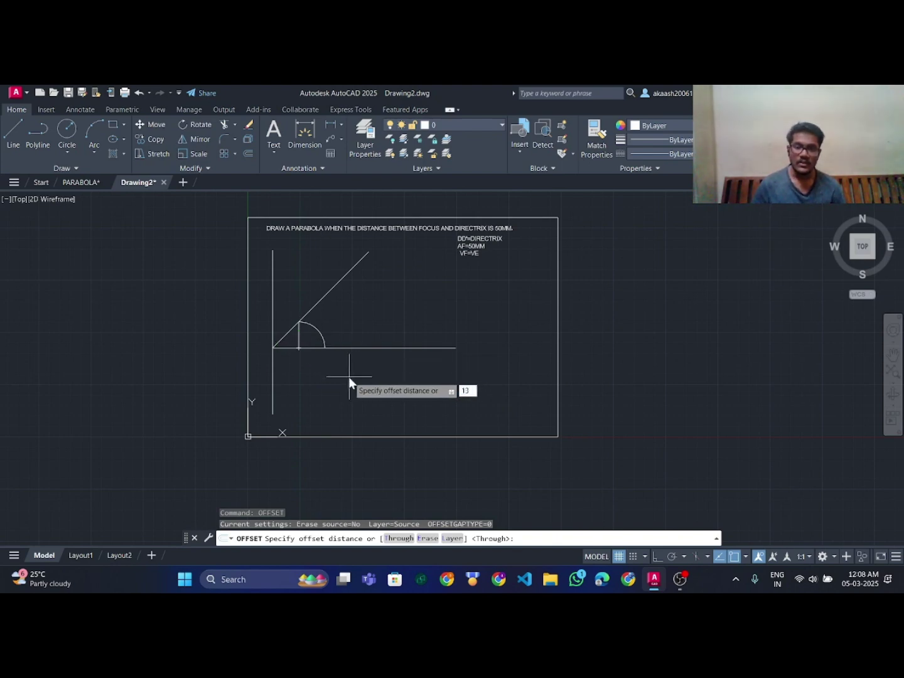
pyautogui.press('Return')
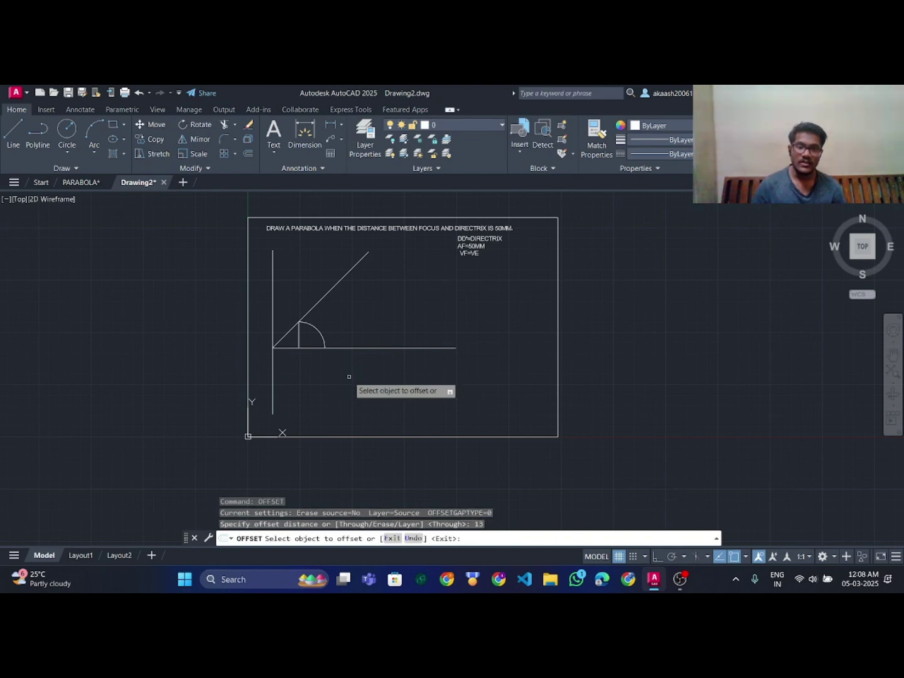
pyautogui.click(299, 335)
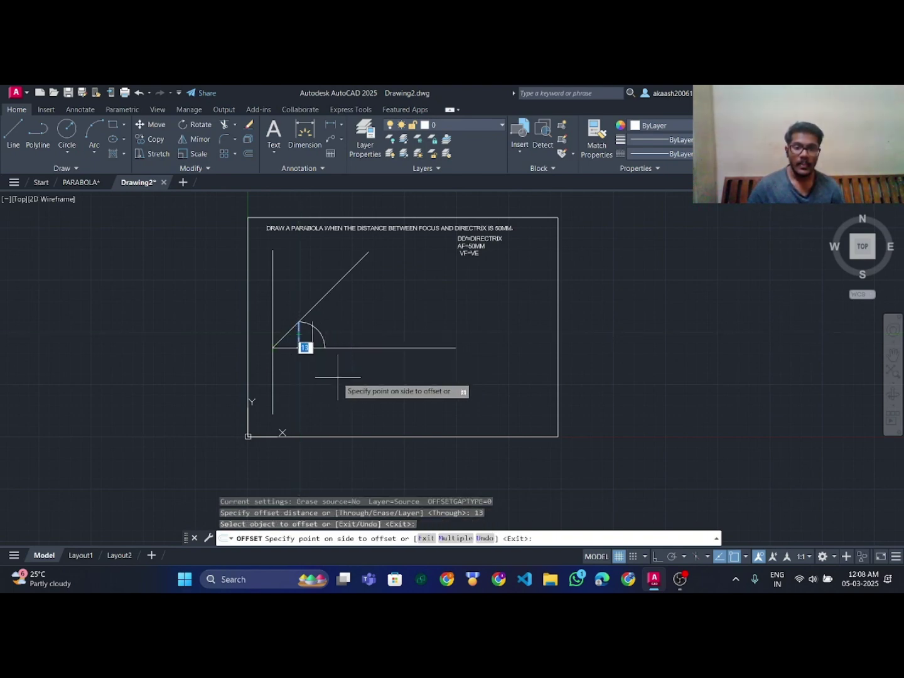
pyautogui.click(328, 334)
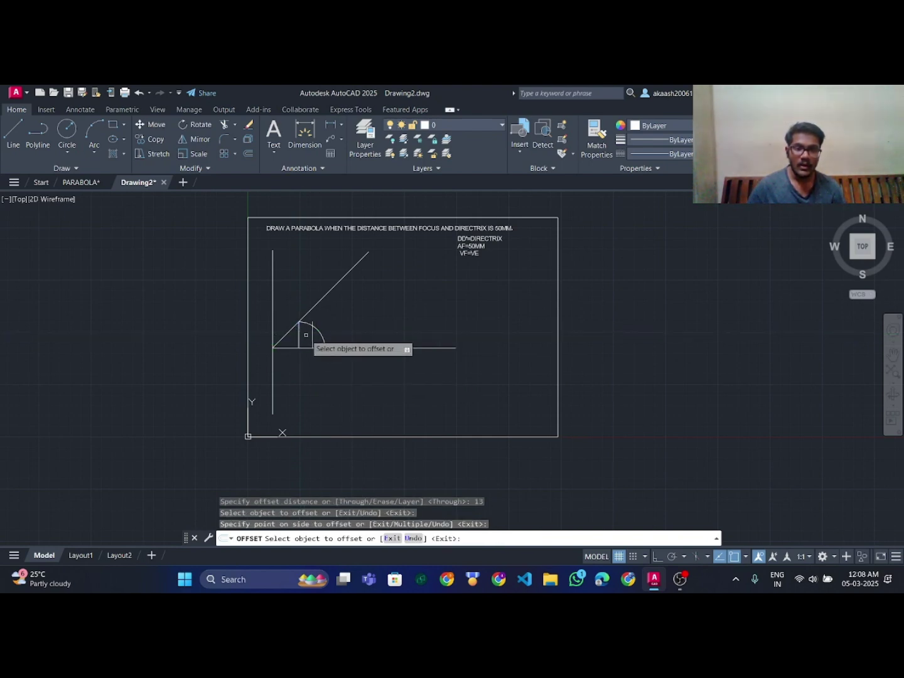
pyautogui.click(325, 334)
pyautogui.click(337, 335)
pyautogui.click(339, 333)
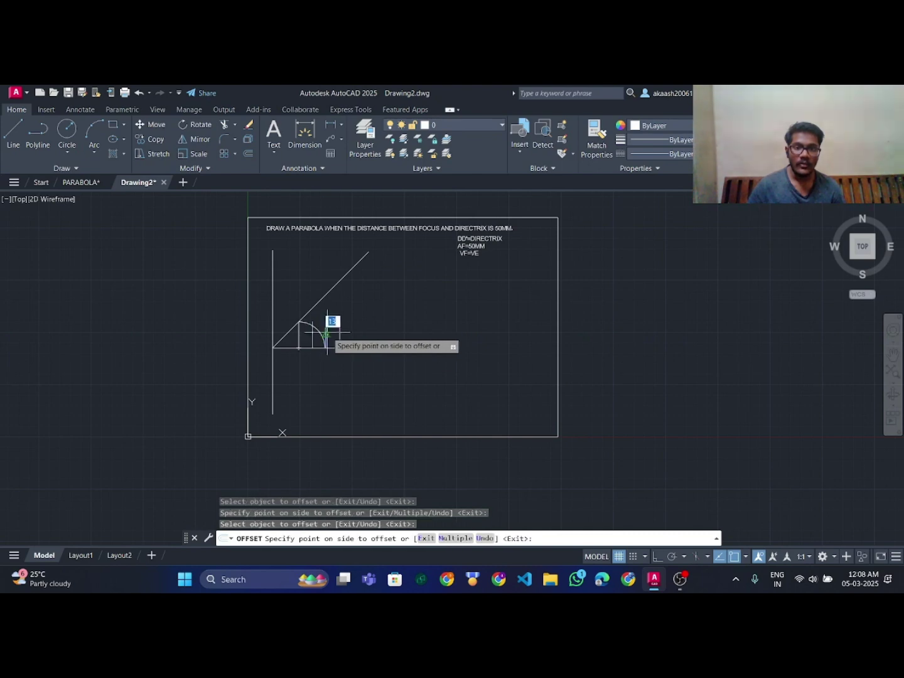
pyautogui.click(344, 333)
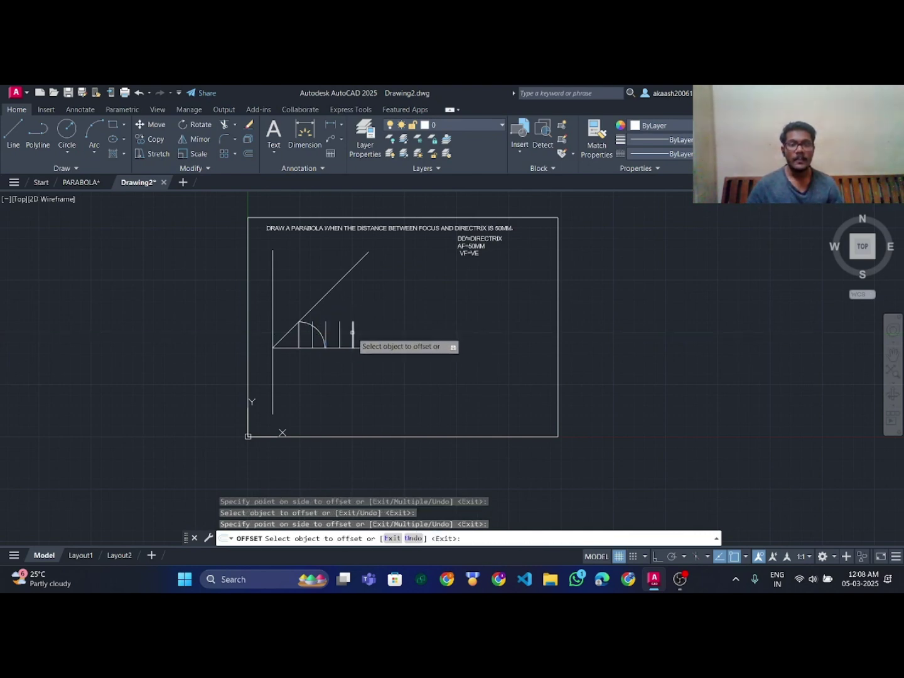
pyautogui.click(352, 334)
pyautogui.click(361, 334)
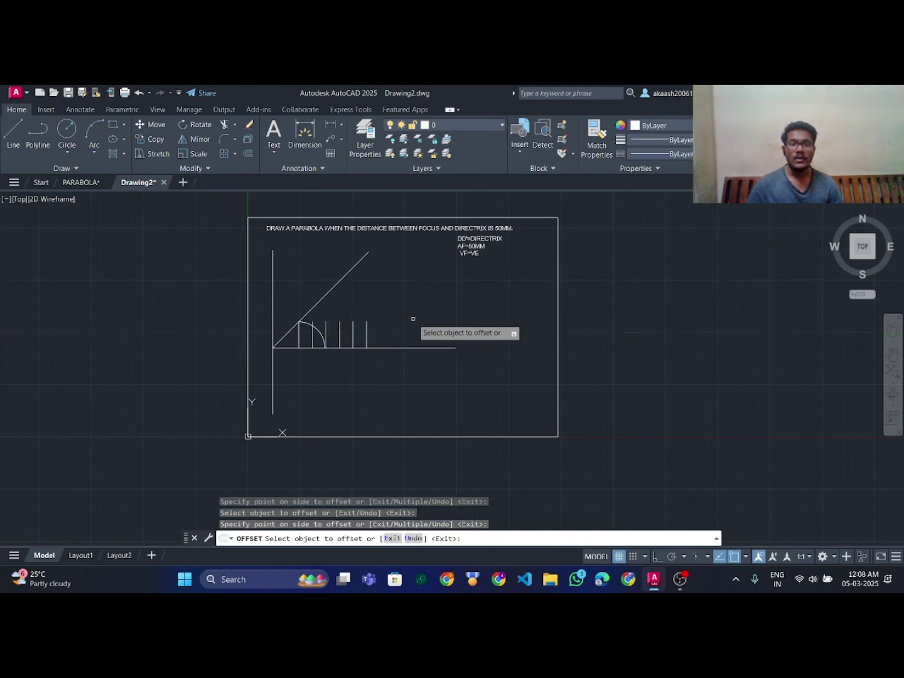
pyautogui.press('Escape')
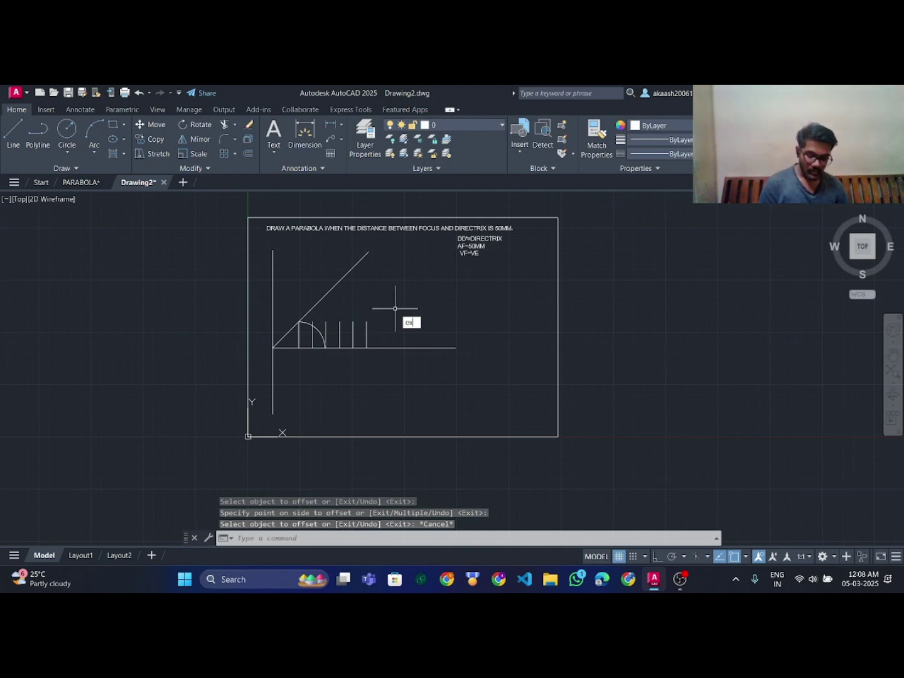
# Extend the five offset vertical lines up to the inclined line.
pyautogui.write('ex')
pyautogui.press('Return')
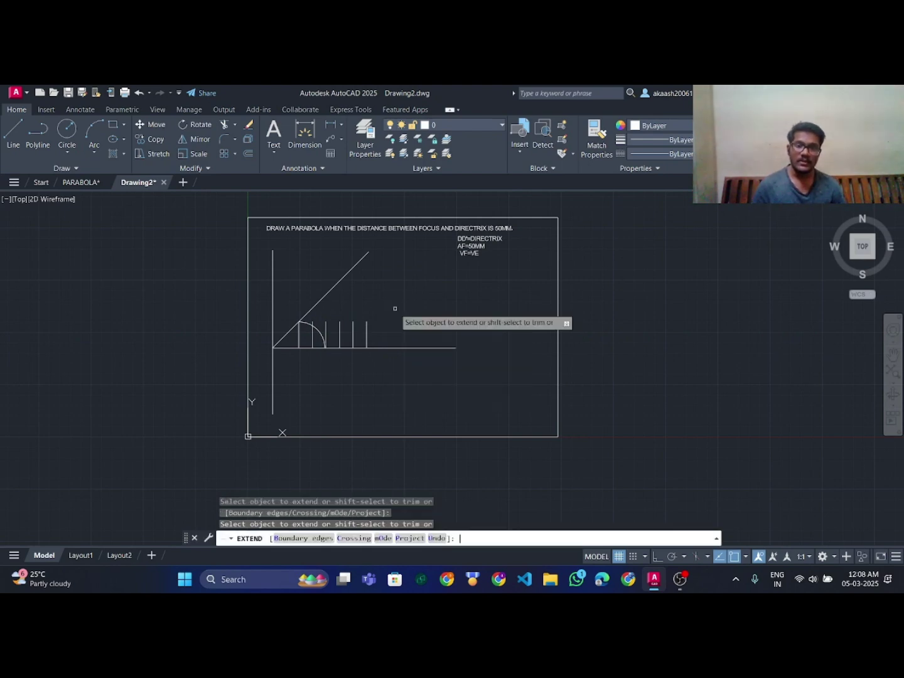
pyautogui.click(343, 329)
pyautogui.press('Escape')
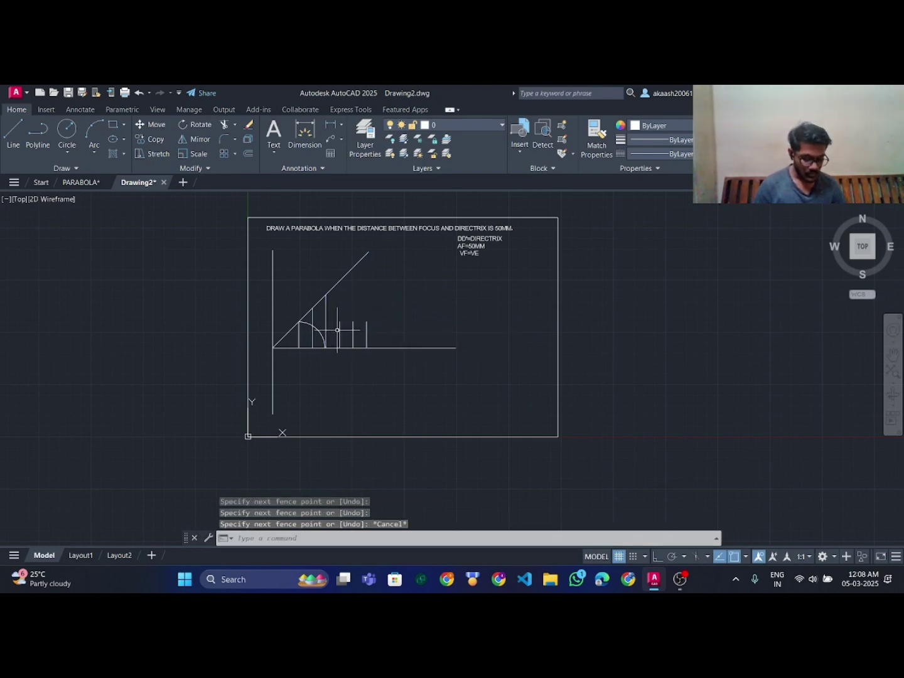
pyautogui.press('Return')
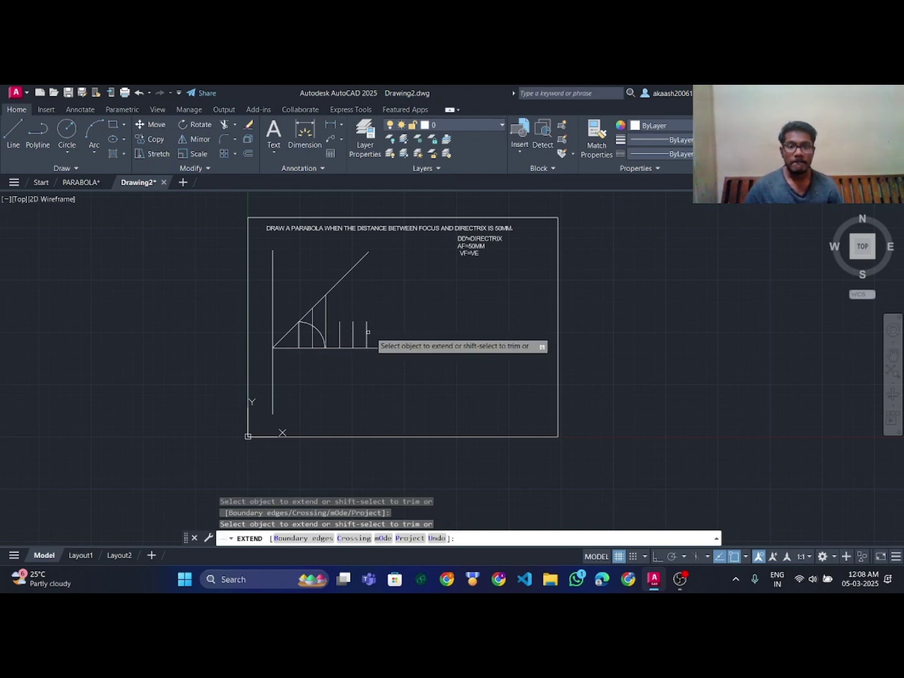
pyautogui.click(340, 332)
pyautogui.click(352, 331)
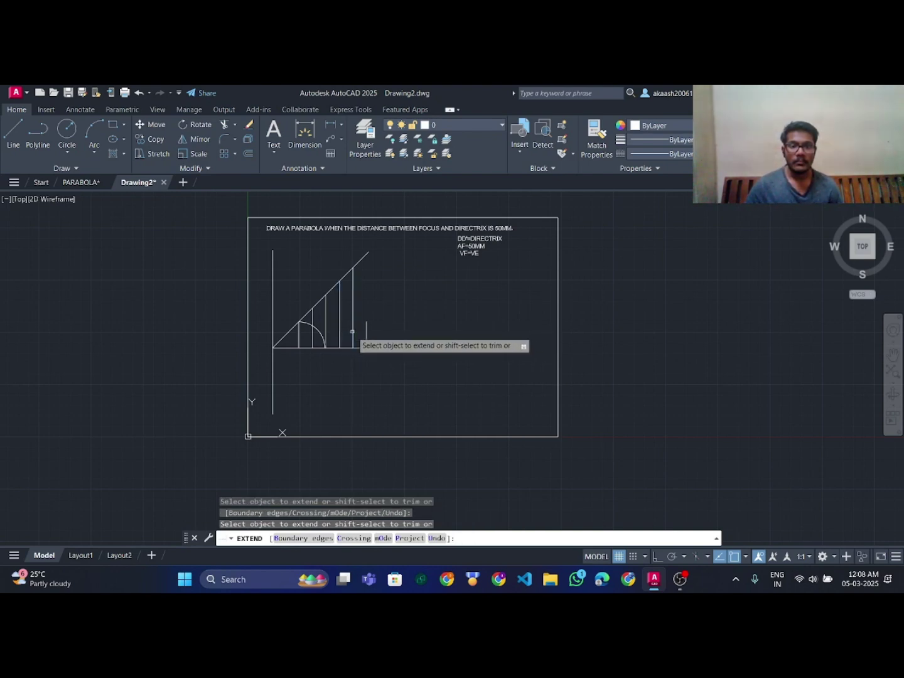
pyautogui.click(367, 332)
pyautogui.press('Escape')
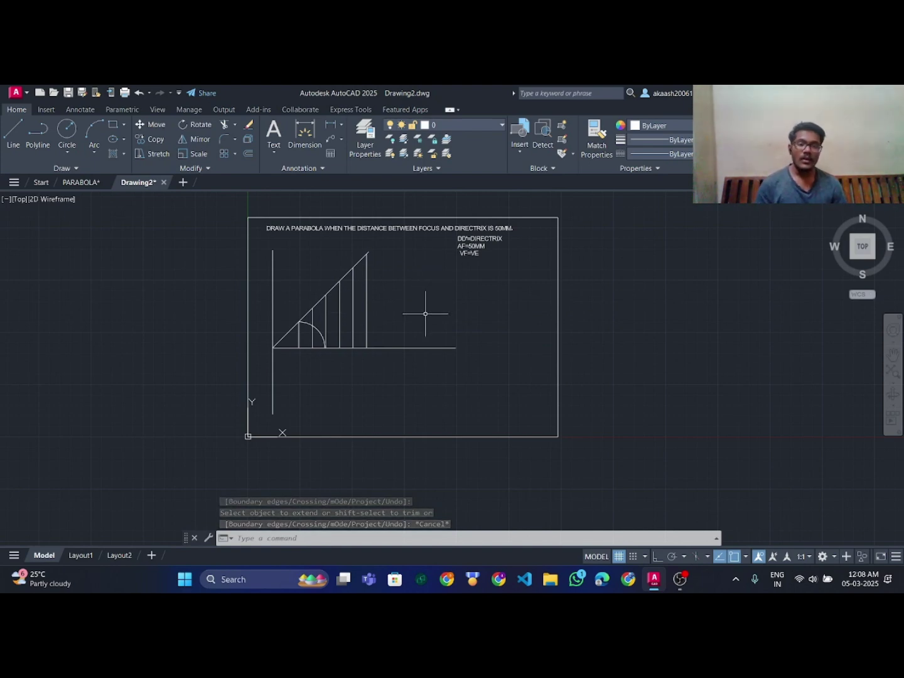
# Draw a circle centred at the foot of the 25 mm vertical line, reaching the foot of the second offset line.
pyautogui.write('cir')
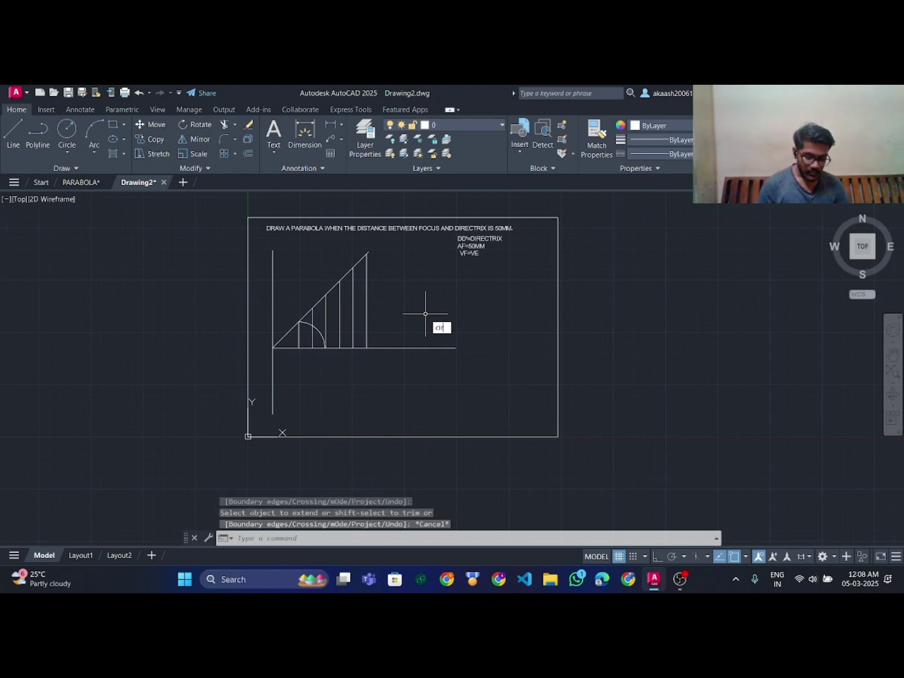
pyautogui.write('cle')
pyautogui.press('Return')
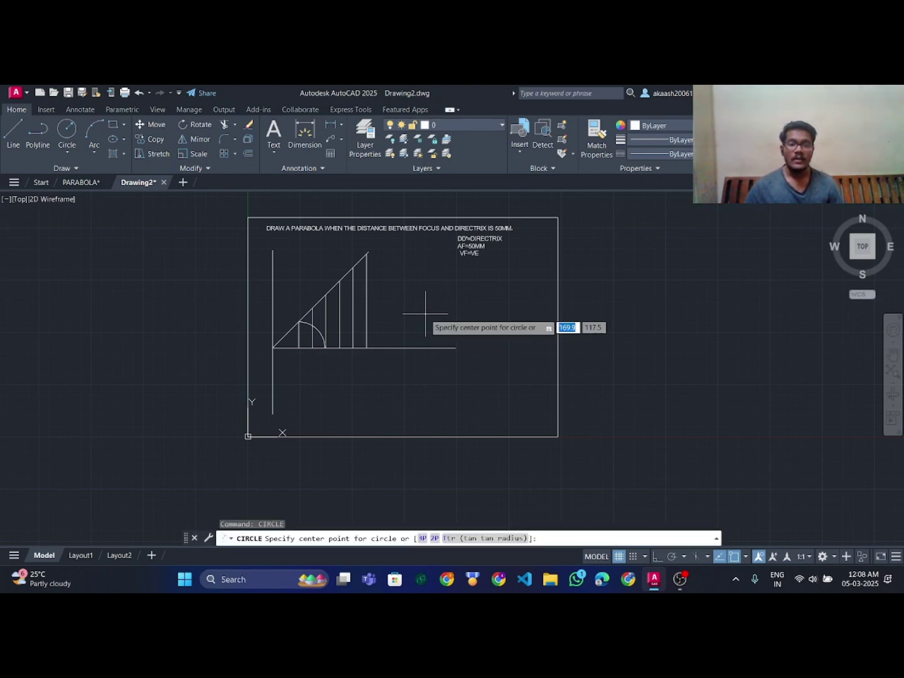
pyautogui.click(299, 347)
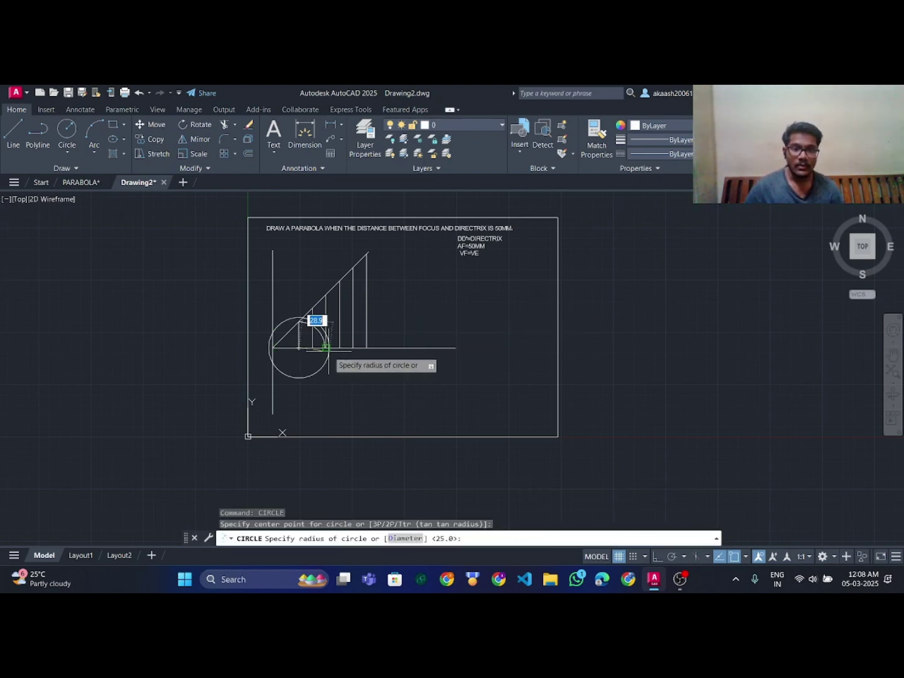
pyautogui.click(326, 348)
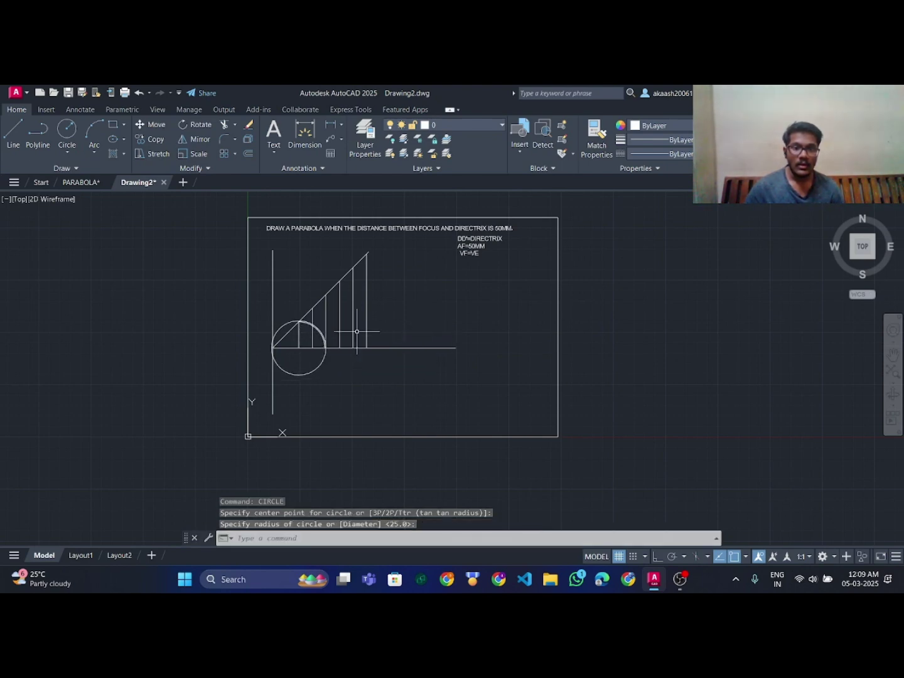
# Resize the circle so that it passes through the quarter arc's end on the axis.
pyautogui.scroll(6, 357, 331)
pyautogui.click(234, 386)
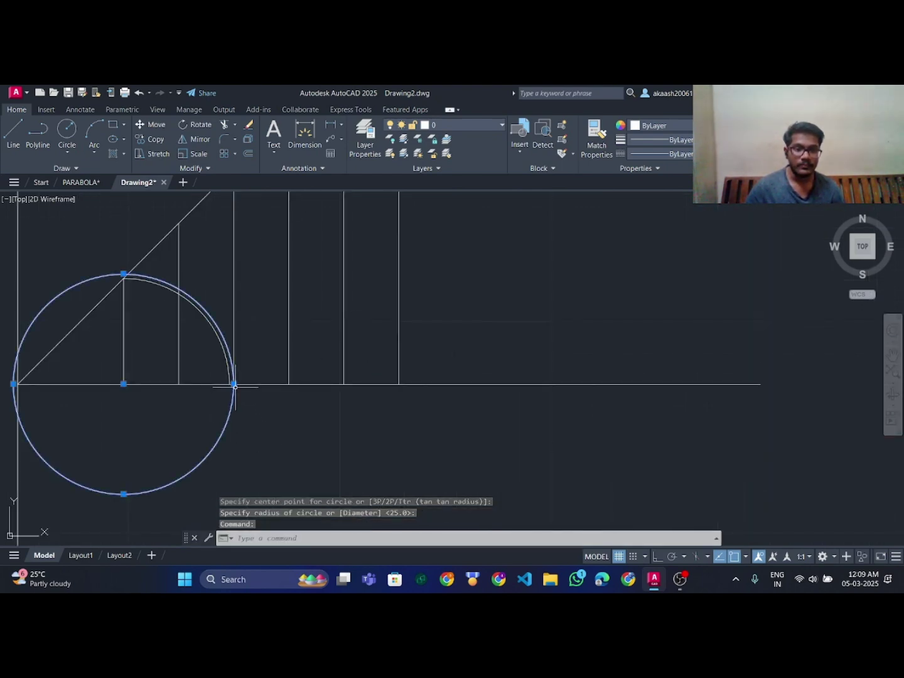
pyautogui.click(234, 384)
pyautogui.scroll(-6, 269, 406)
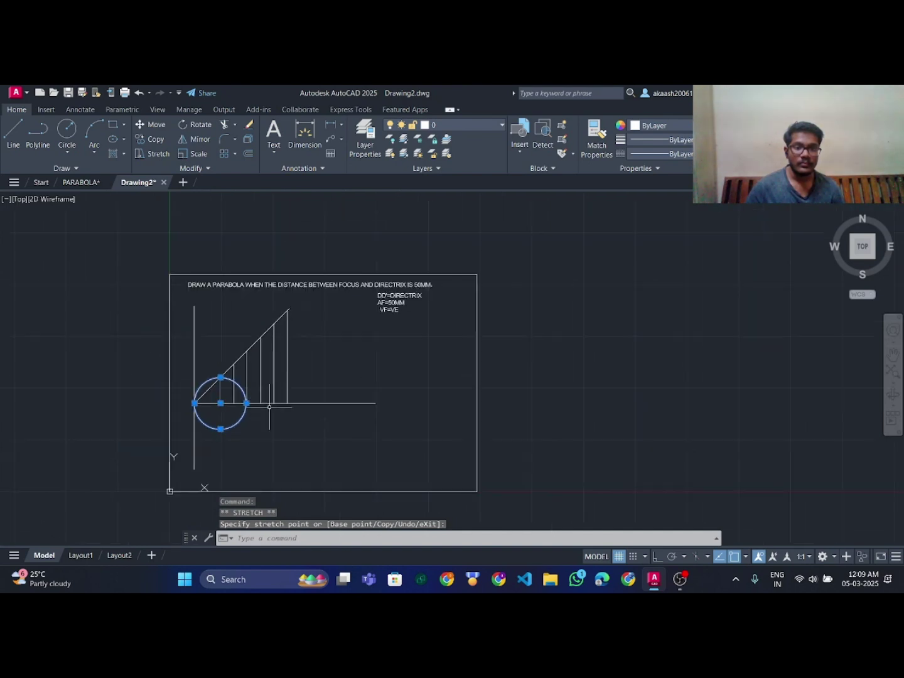
pyautogui.moveTo(269, 407); pyautogui.dragTo(357, 367, button='middle')
pyautogui.scroll(2, 357, 367)
pyautogui.press('Escape')
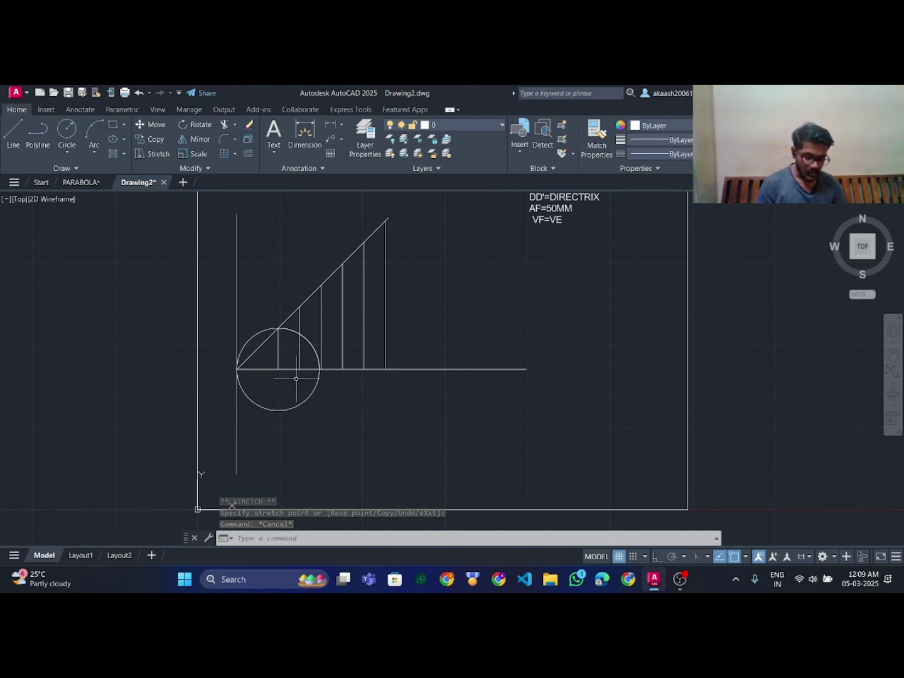
# Label the vertex V and the focus F below the axis with text of height 4 and rotation 0.
pyautogui.write('text')
pyautogui.press('Return')
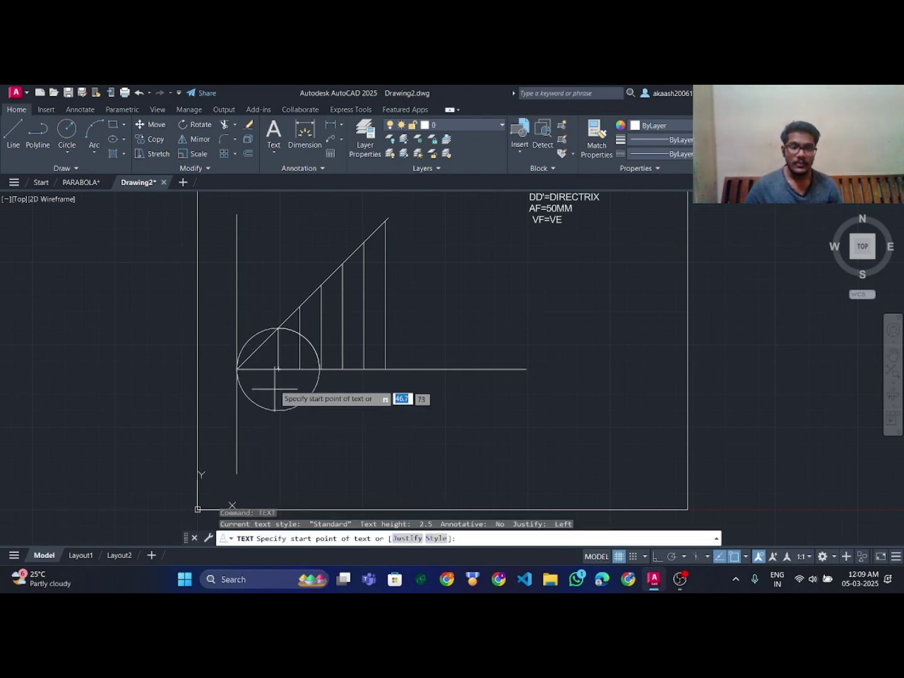
pyautogui.click(331, 407)
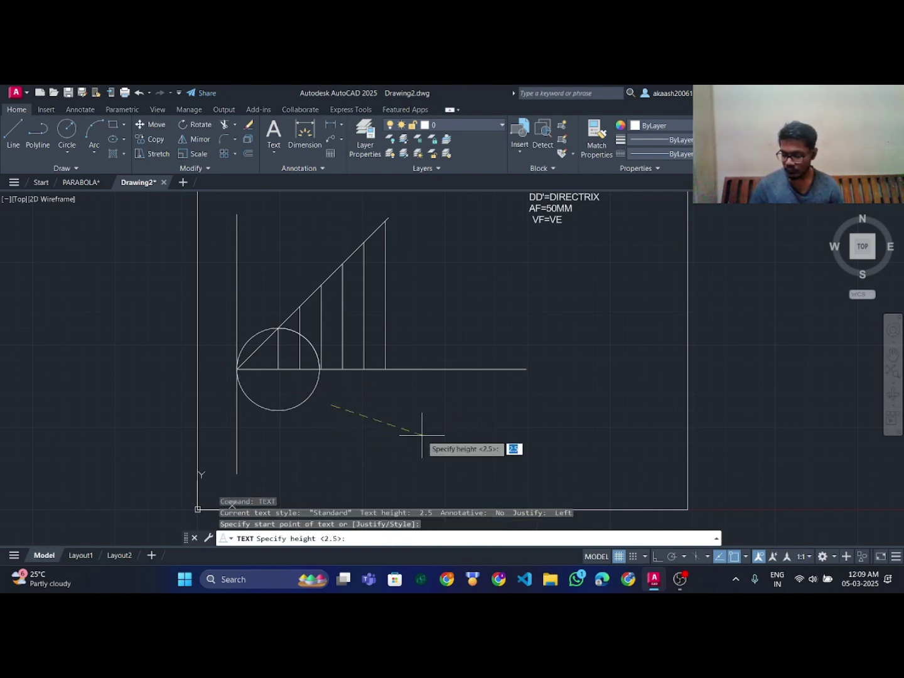
pyautogui.press('Return')
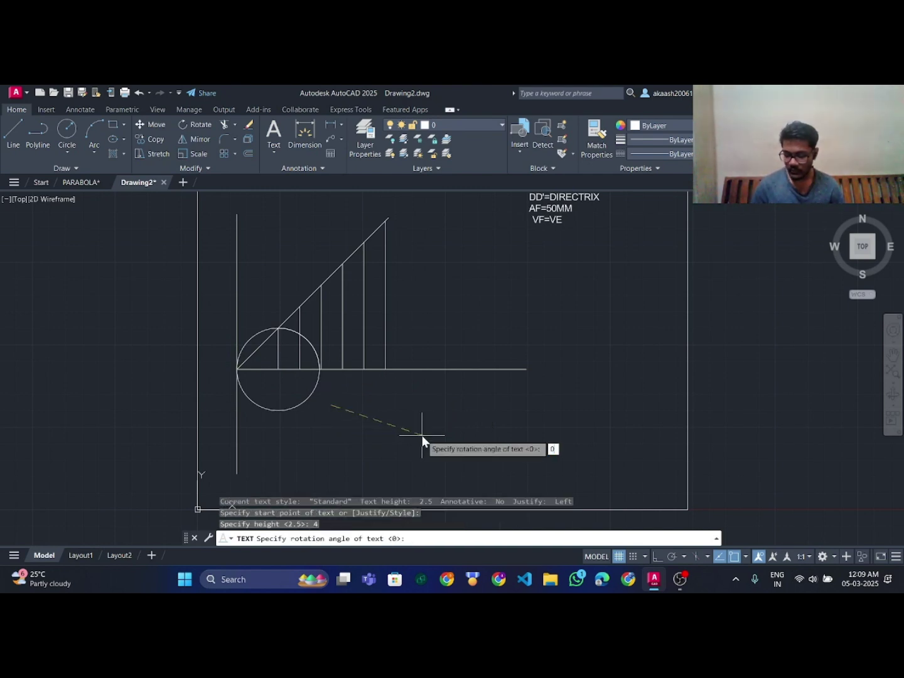
pyautogui.press('Return')
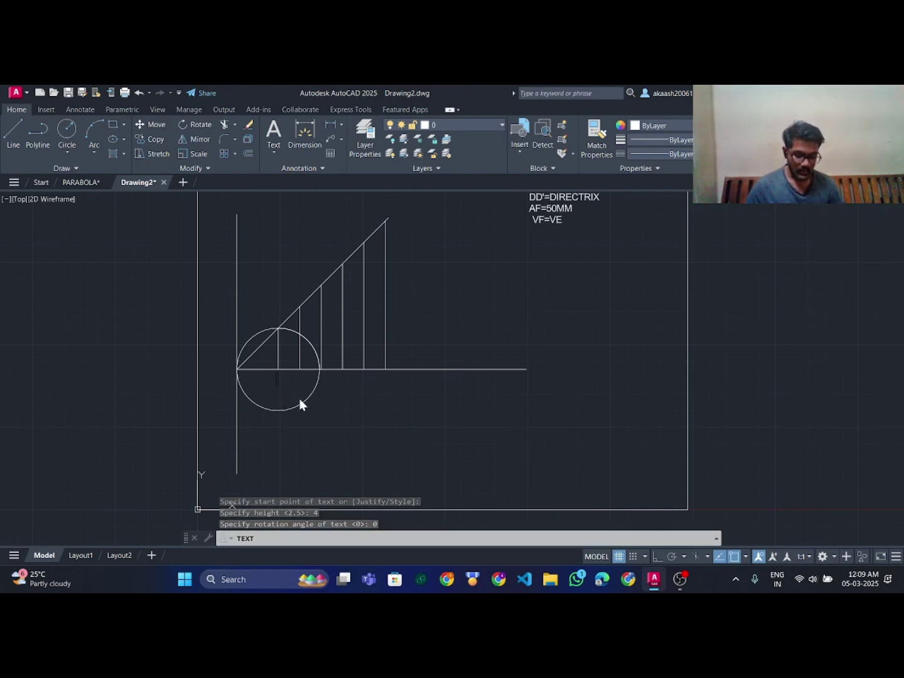
pyautogui.write('V')
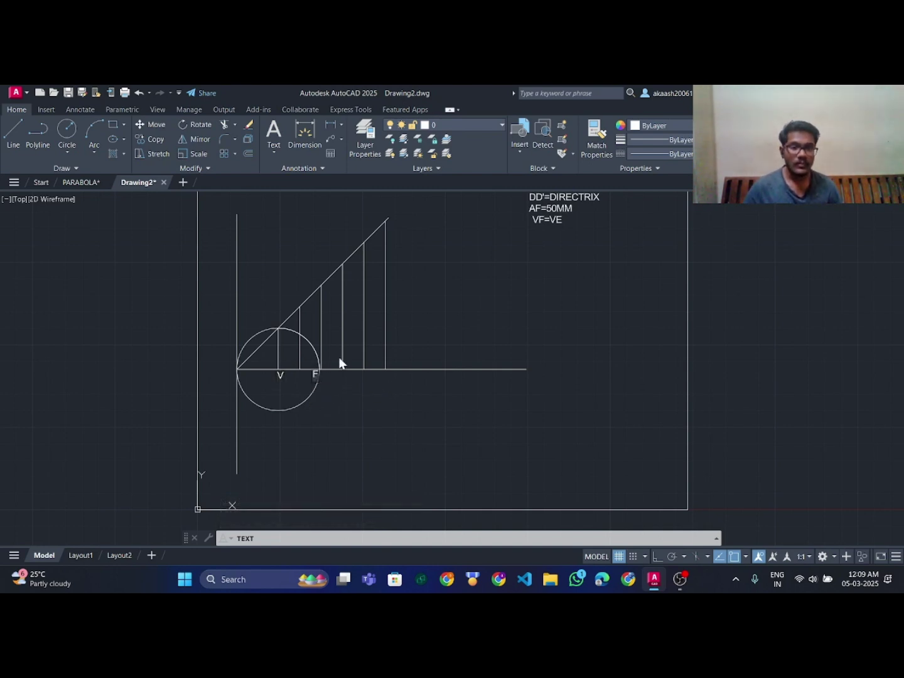
# Label the directrix ends D and D' and the axis ends A and B.
pyautogui.click(226, 222)
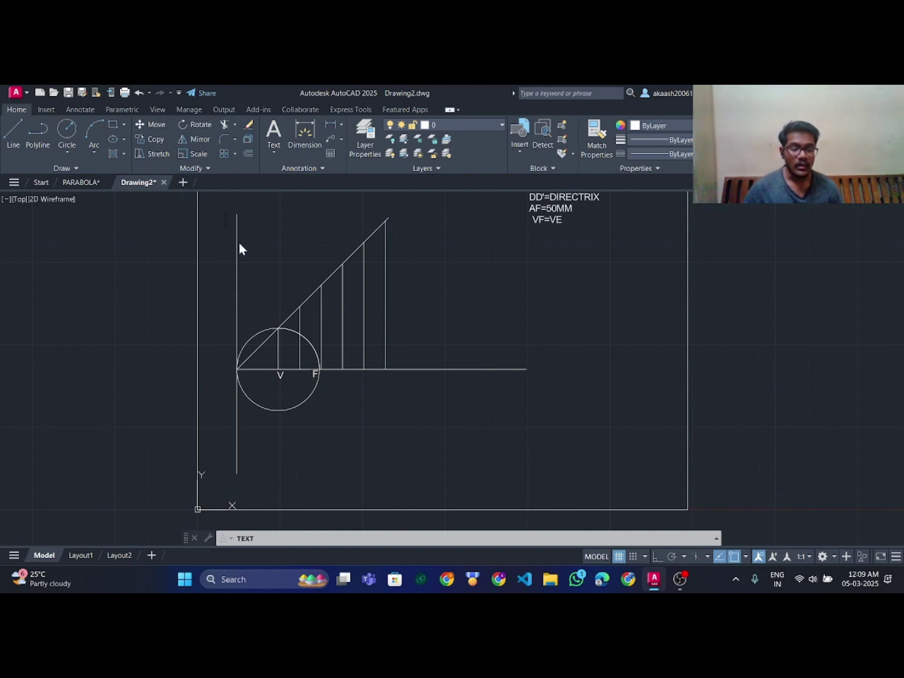
pyautogui.write('D')
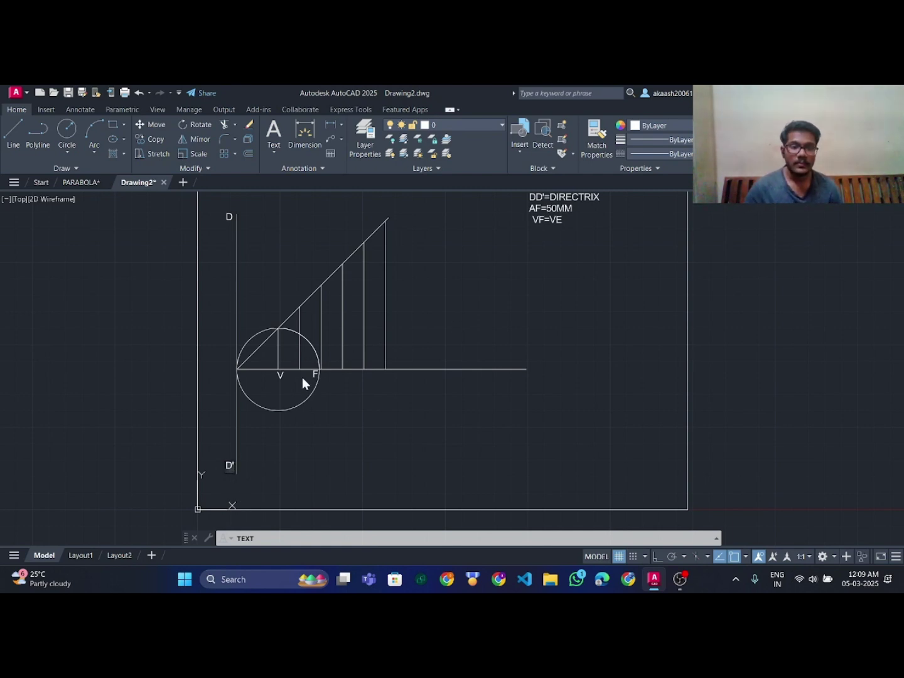
pyautogui.click(226, 372)
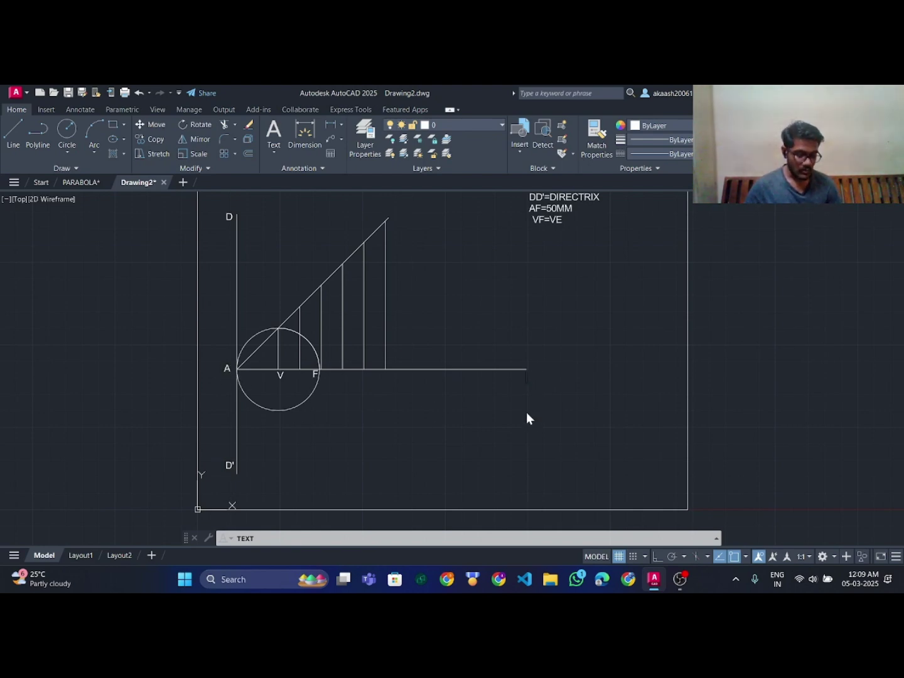
pyautogui.write('B')
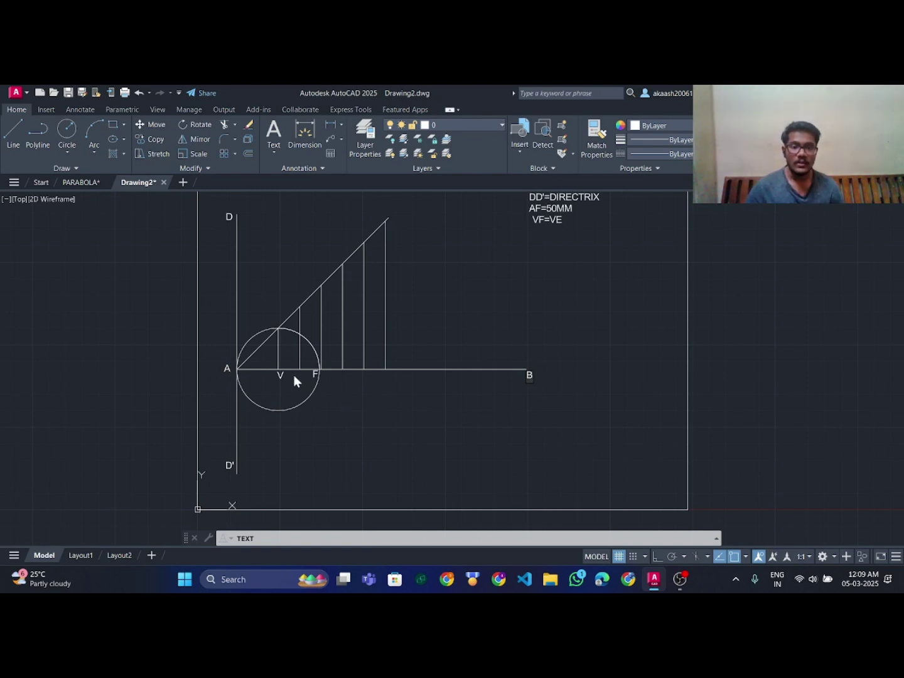
# Label the feet of the five offset lines 1 to 5 and the first four tops 1' to 4'.
pyautogui.click(343, 378)
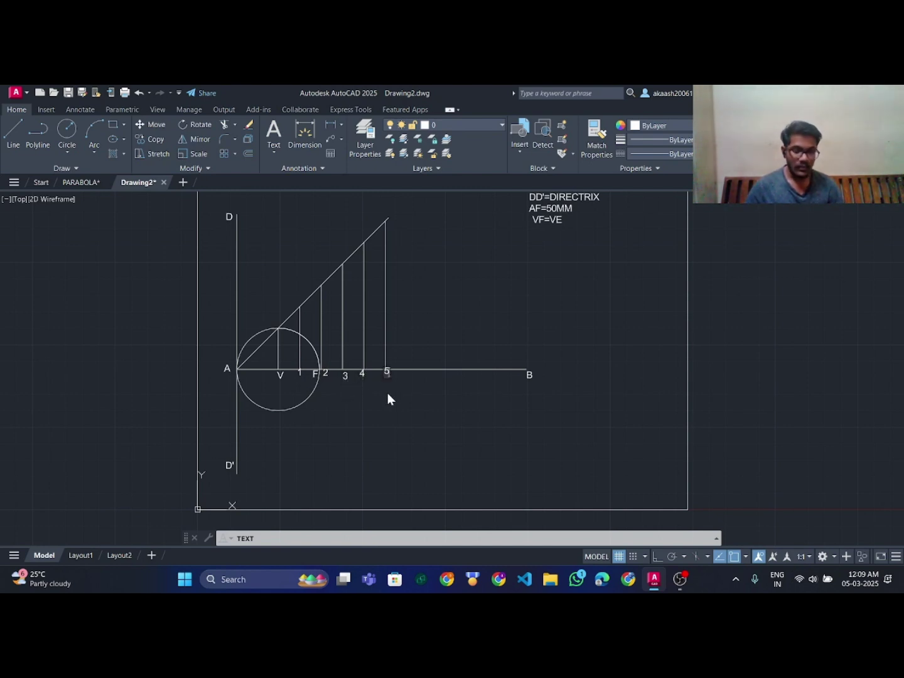
pyautogui.click(292, 293)
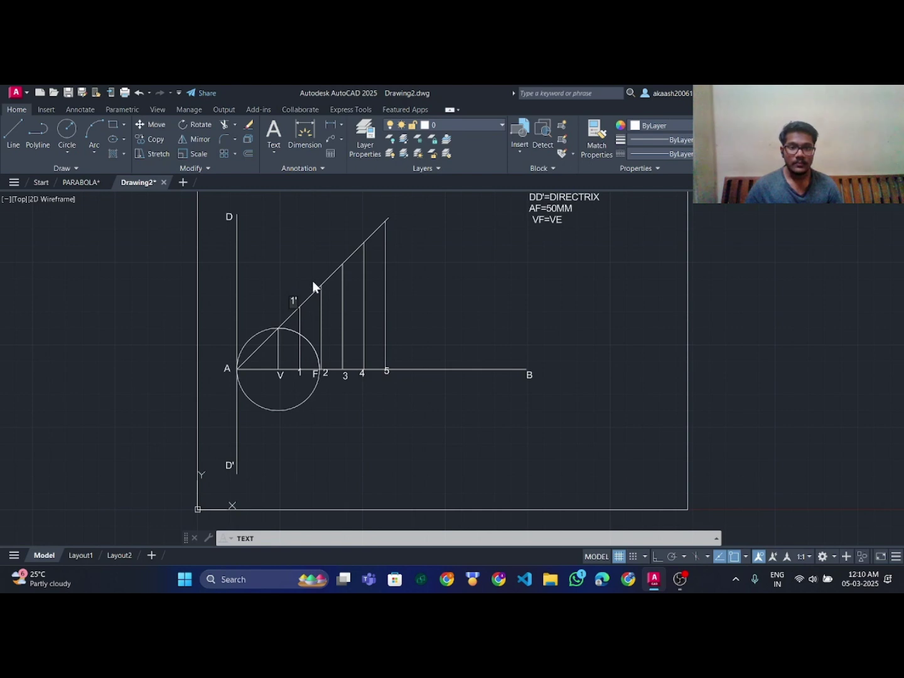
pyautogui.write("2'")
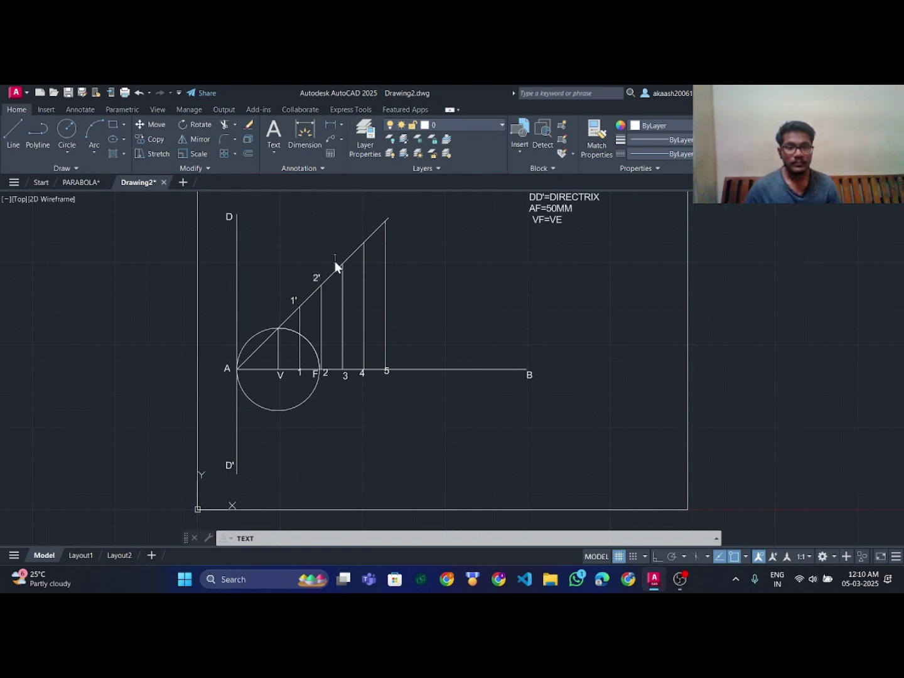
pyautogui.write("3'")
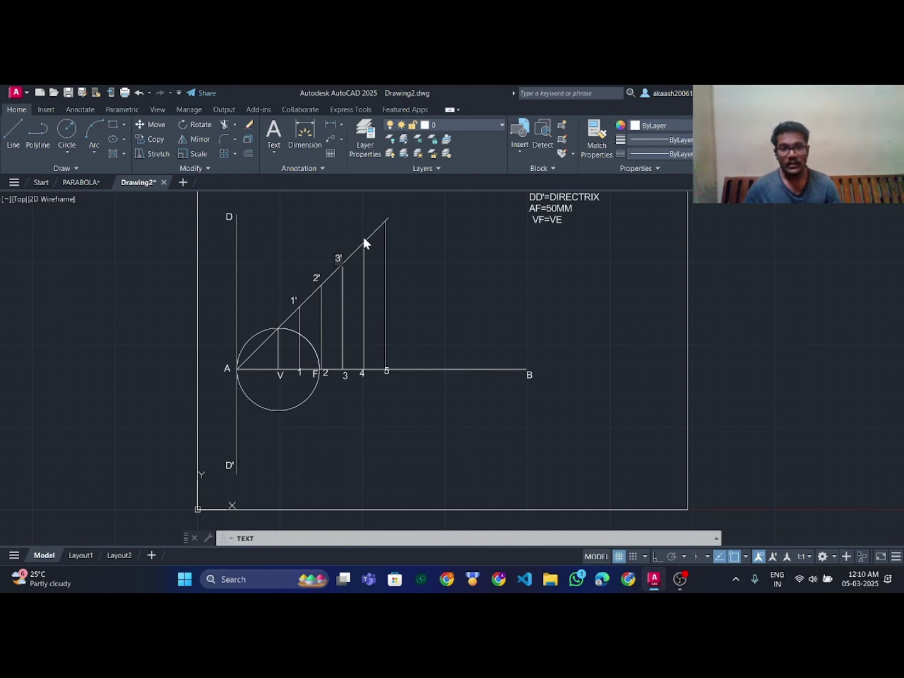
pyautogui.click(362, 237)
pyautogui.write("4'")
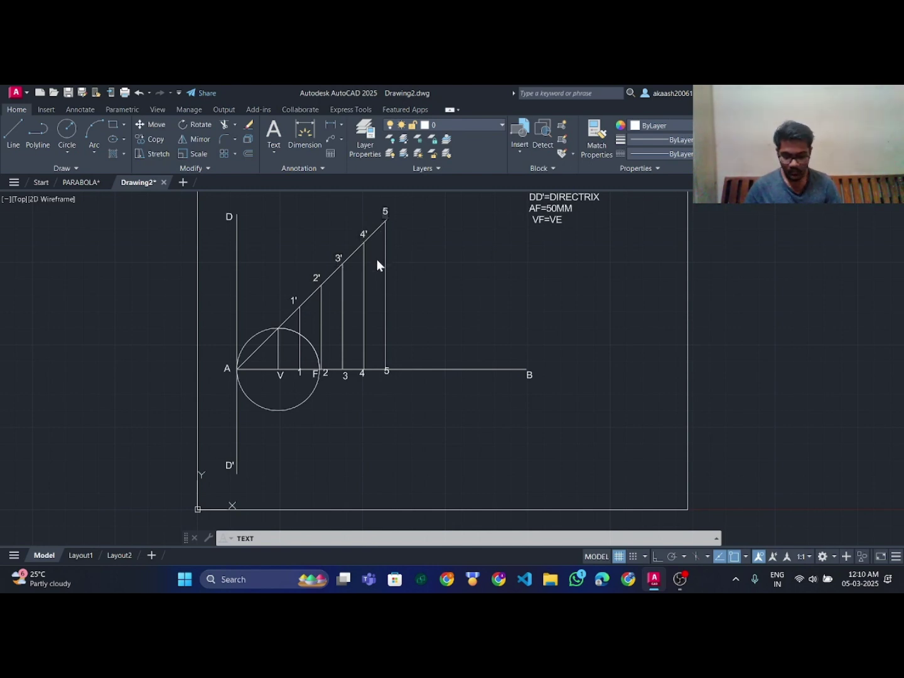
pyautogui.write("'")
pyautogui.press('Escape')
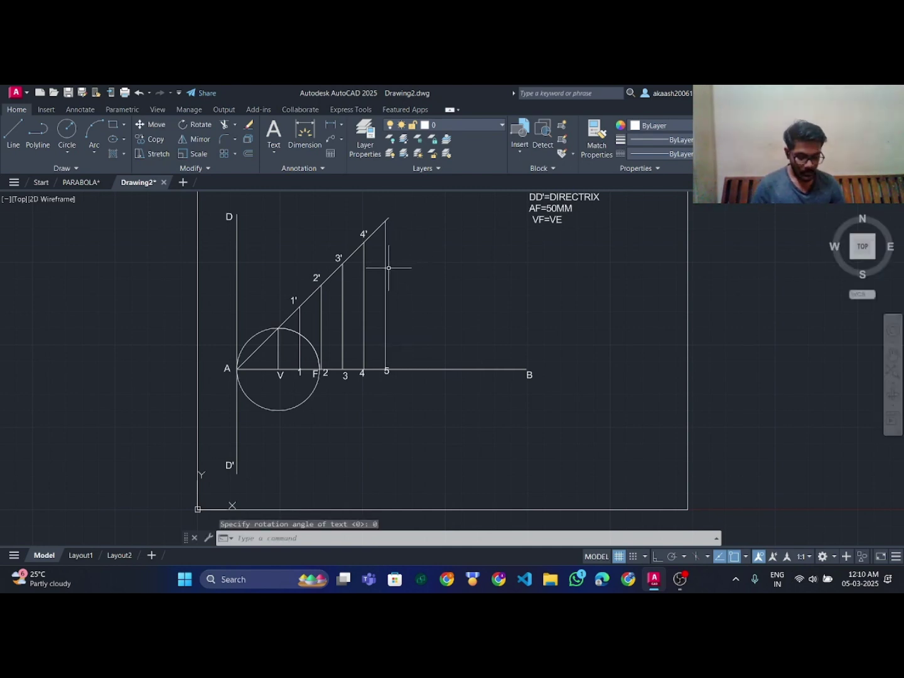
# Add the label 5' at the top of the last vertical line with text of height 4.
pyautogui.press('Return')
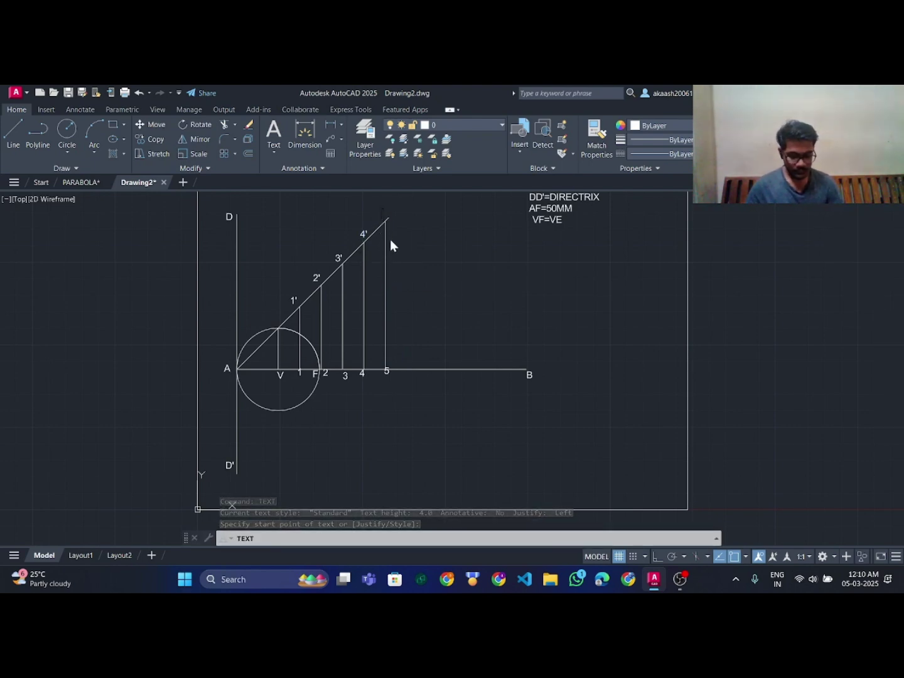
pyautogui.write("5'")
pyautogui.press('Return')
pyautogui.press('Return')
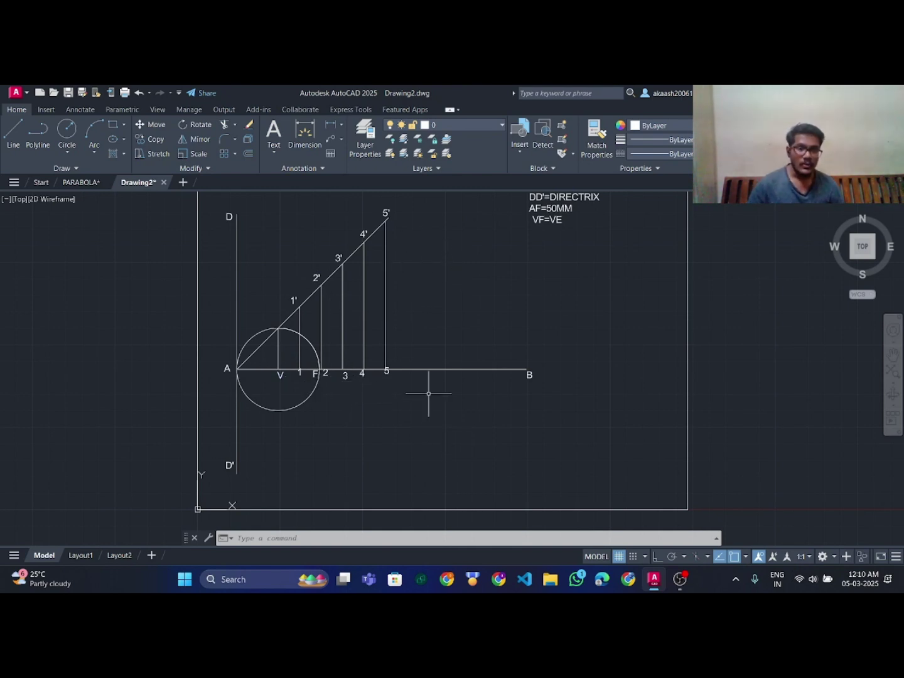
# Move the circle's centre to point 1 and resize it to pass through A, giving it the radius 1-1'.
pyautogui.click(300, 403)
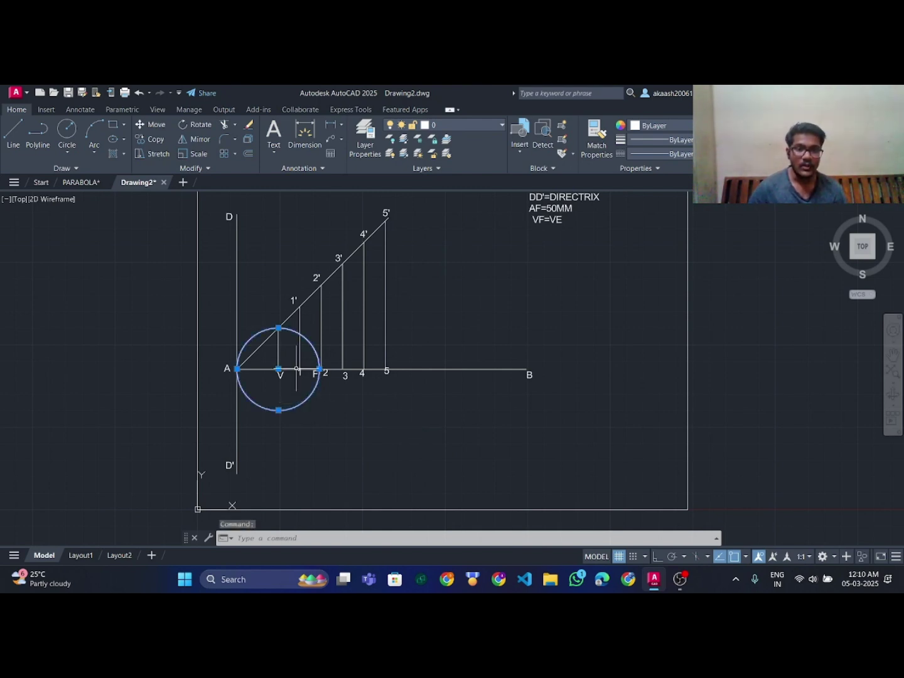
pyautogui.click(278, 369)
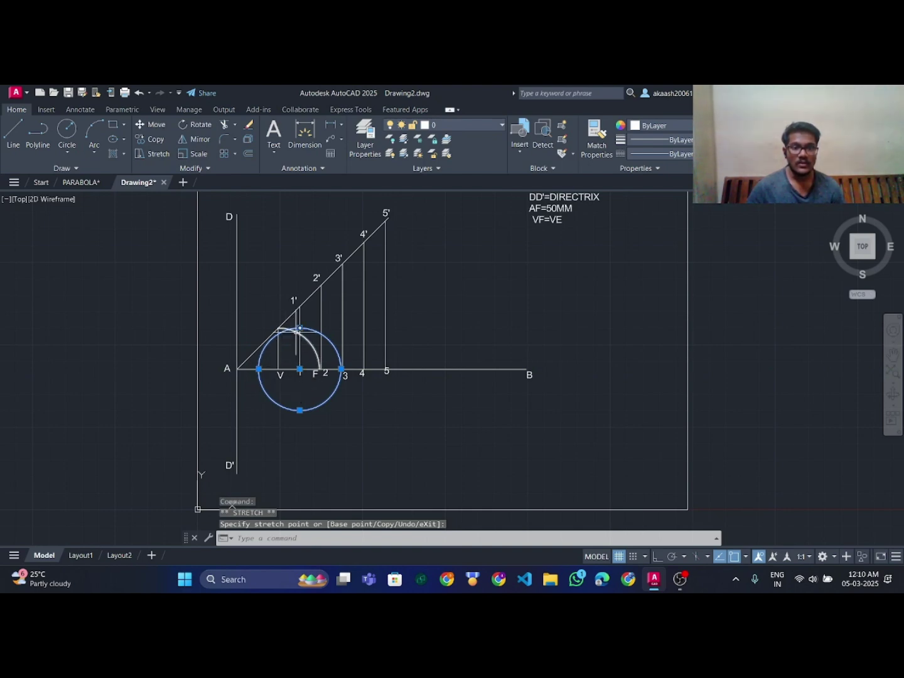
pyautogui.click(307, 371)
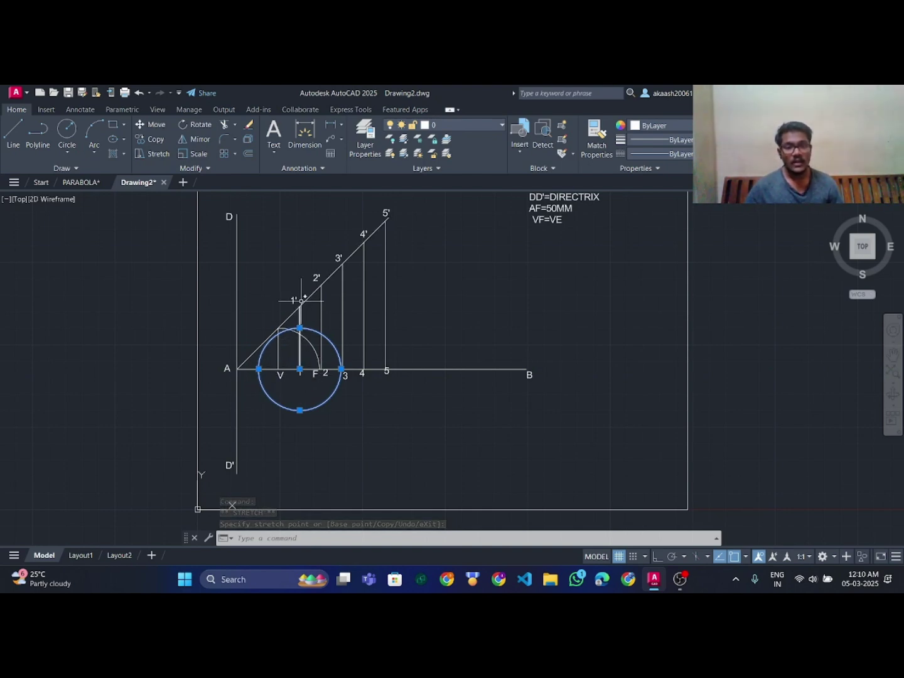
pyautogui.click(258, 369)
pyautogui.click(237, 369)
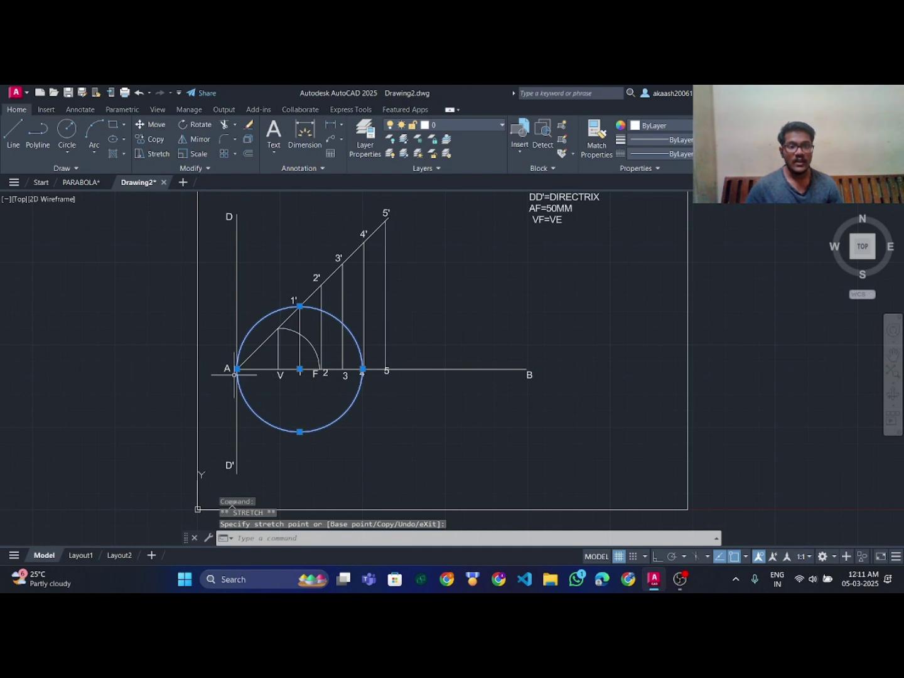
# Move the resized circle's centre from point 1 to the focus F.
pyautogui.click(300, 369)
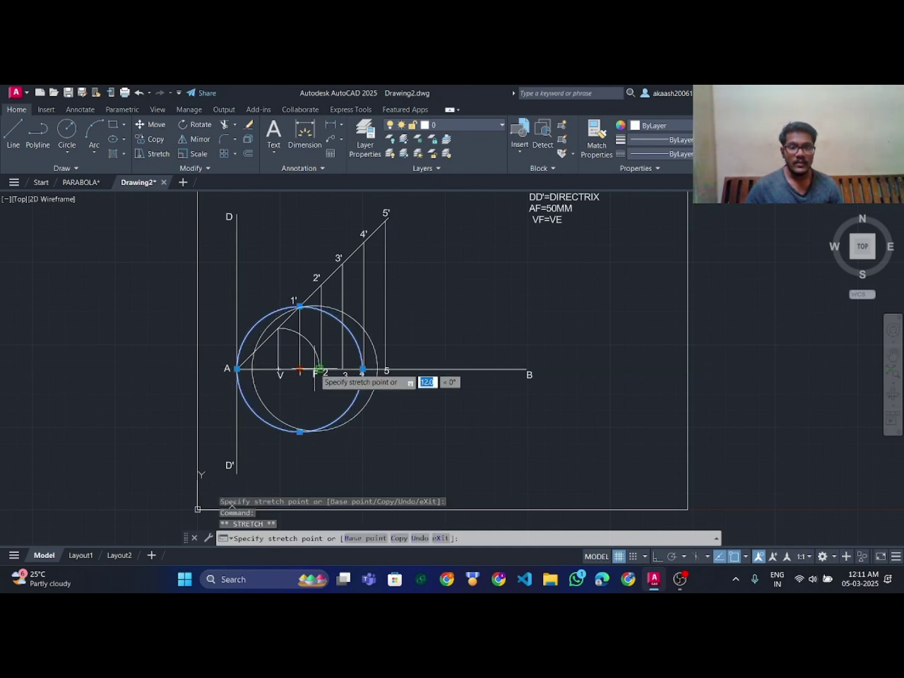
pyautogui.click(320, 369)
pyautogui.scroll(8, 317, 373)
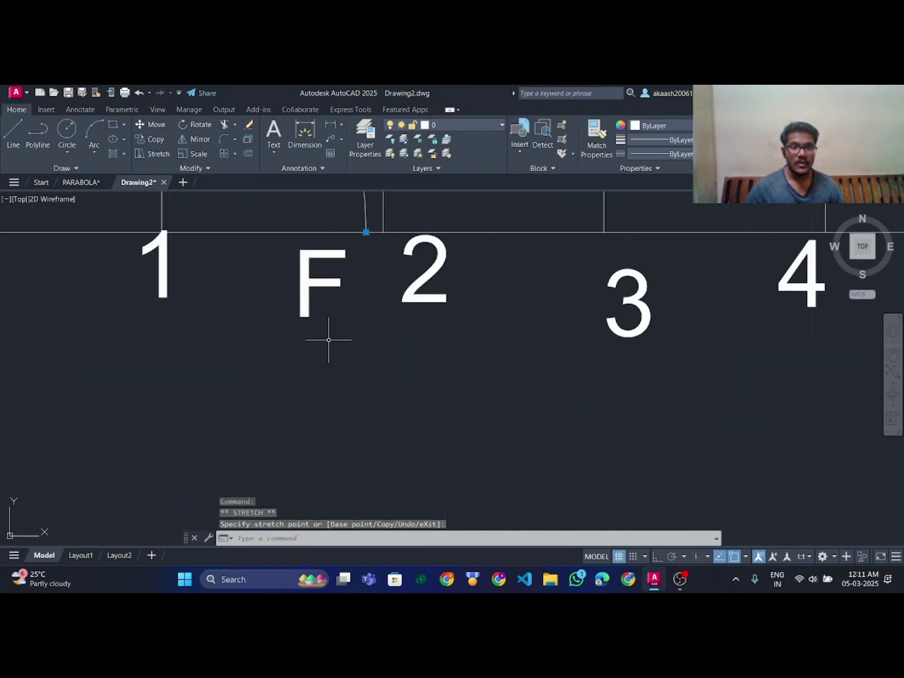
# Place a point where the circle centred at F crosses the vertical line 1-1'.
pyautogui.scroll(2, 327, 339)
pyautogui.moveTo(327, 338); pyautogui.dragTo(328, 447, button='middle')
pyautogui.scroll(-10, 362, 304)
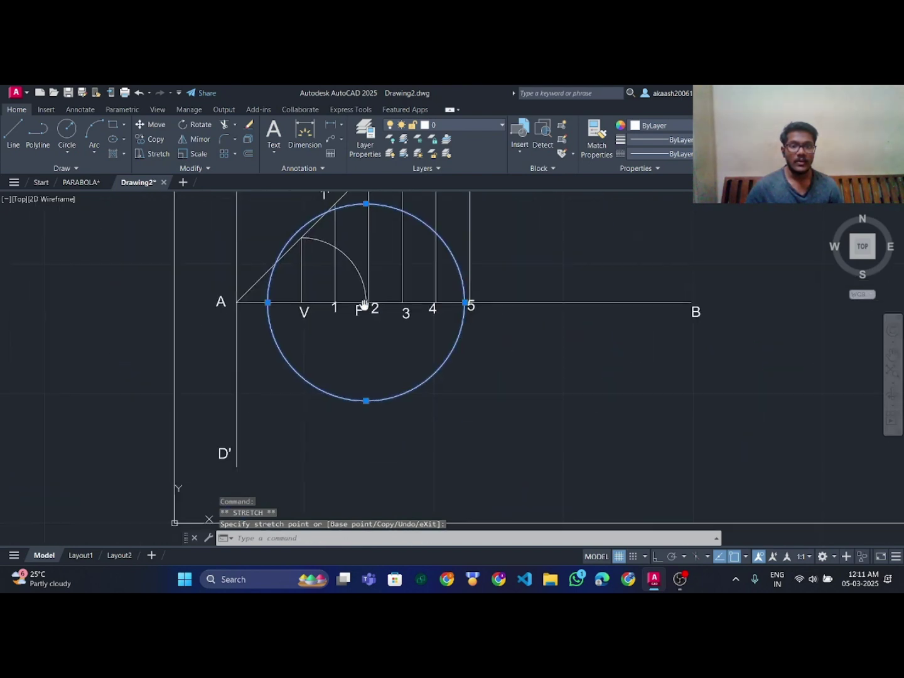
pyautogui.moveTo(365, 306); pyautogui.dragTo(378, 358, button='middle')
pyautogui.scroll(-6, 378, 359)
pyautogui.scroll(4, 377, 361)
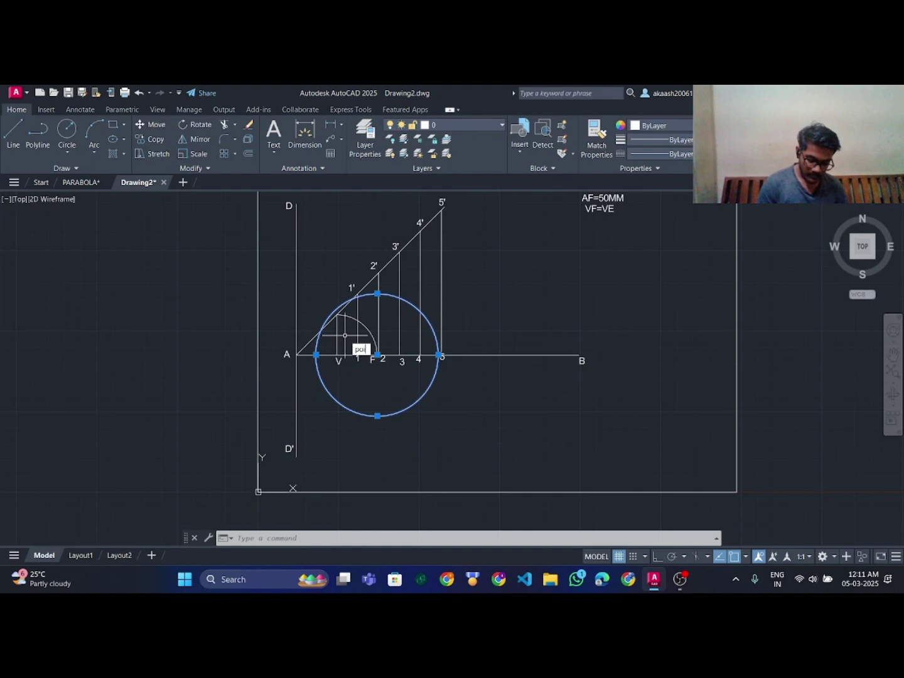
pyautogui.press('Return')
pyautogui.scroll(3, 342, 218)
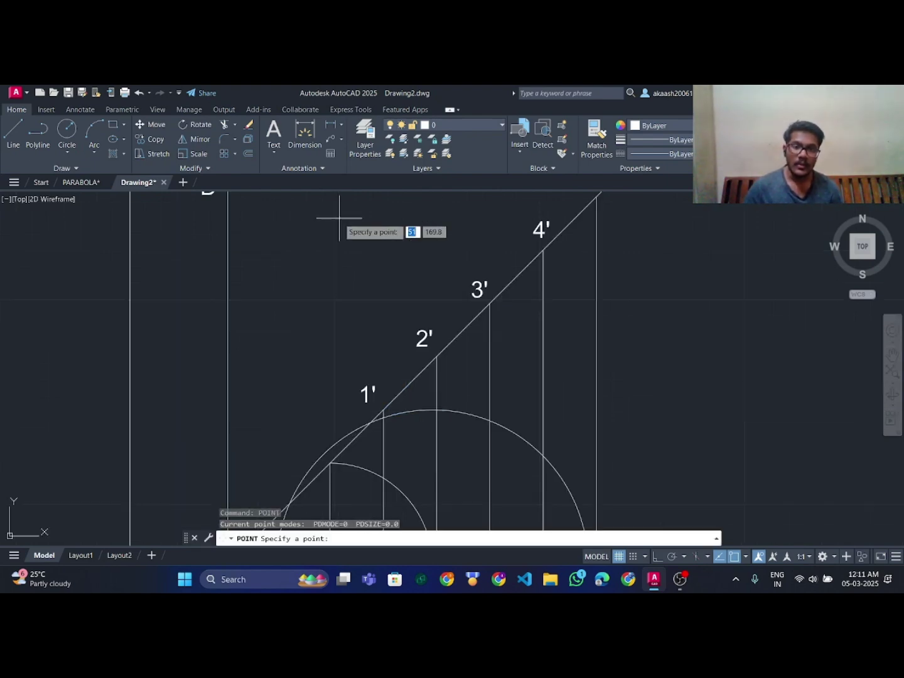
pyautogui.scroll(1, 383, 427)
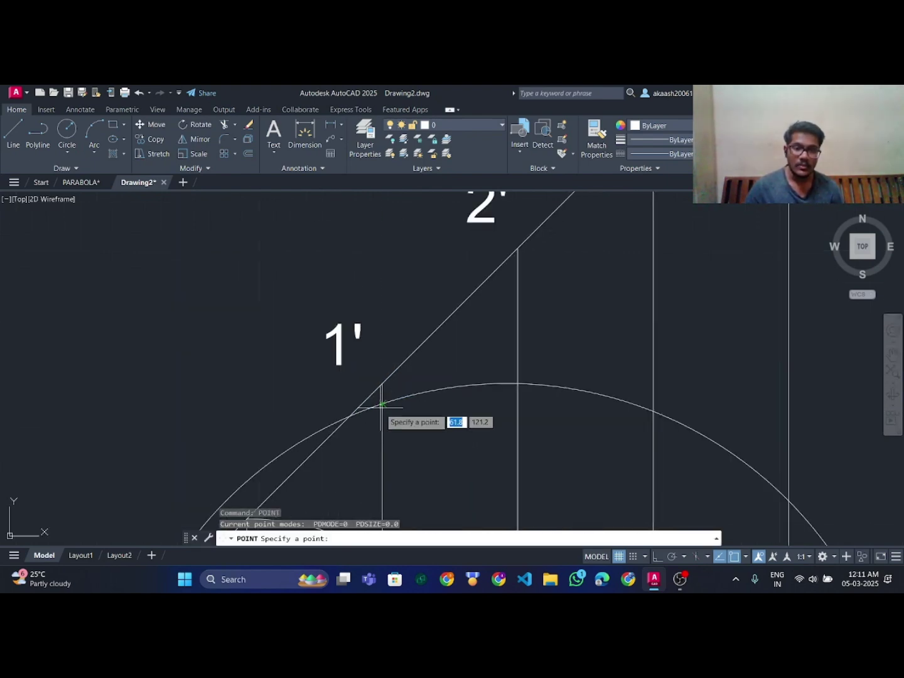
pyautogui.scroll(1, 384, 427)
pyautogui.scroll(-2, 448, 319)
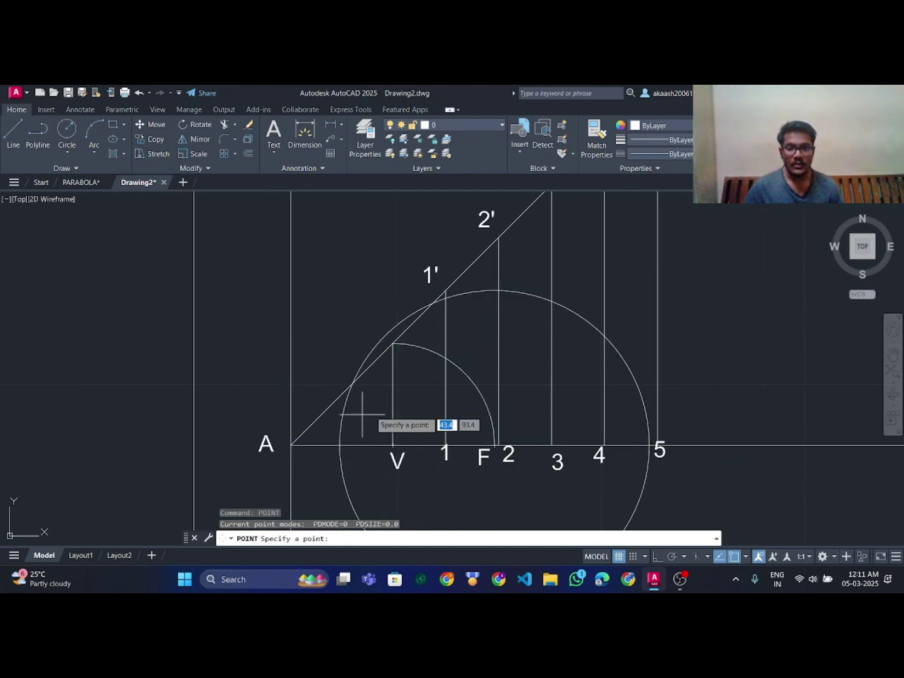
pyautogui.click(446, 298)
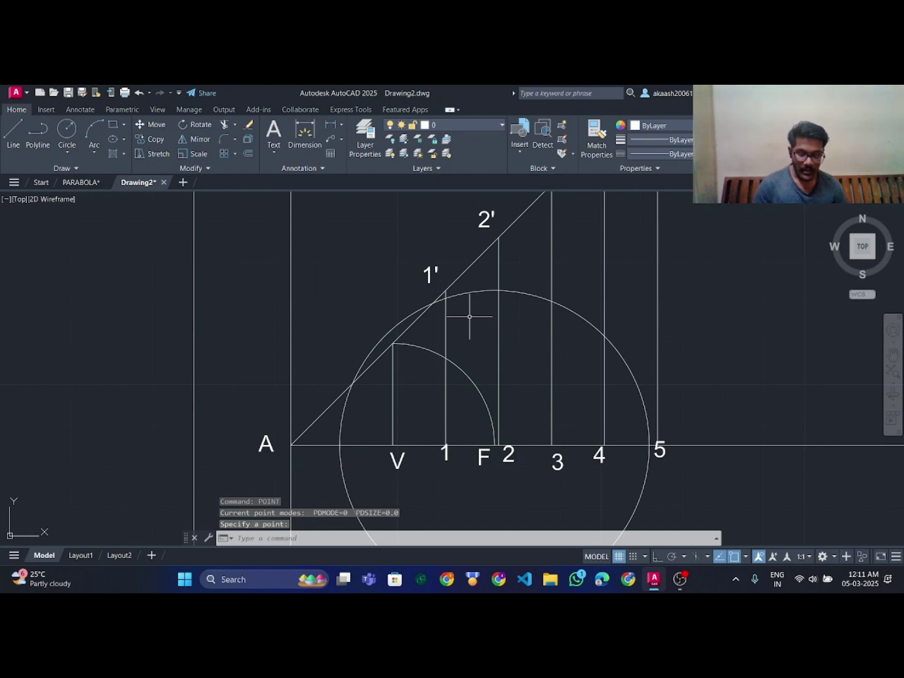
pyautogui.press('Escape')
# Set the point style to the plain X marker with a size of 3 in absolute units.
pyautogui.write('PTYPE')
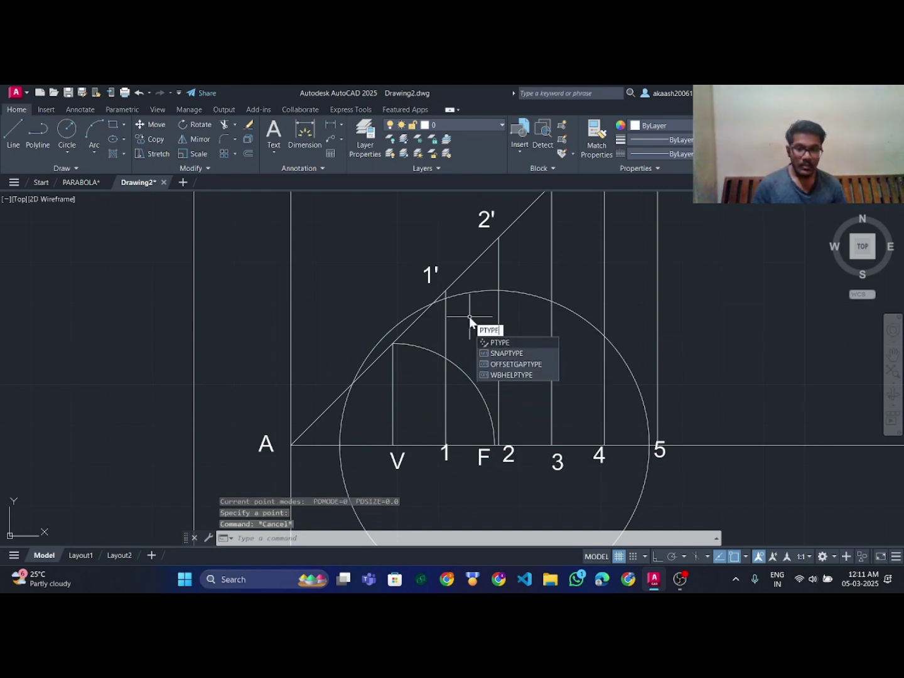
pyautogui.press('Return')
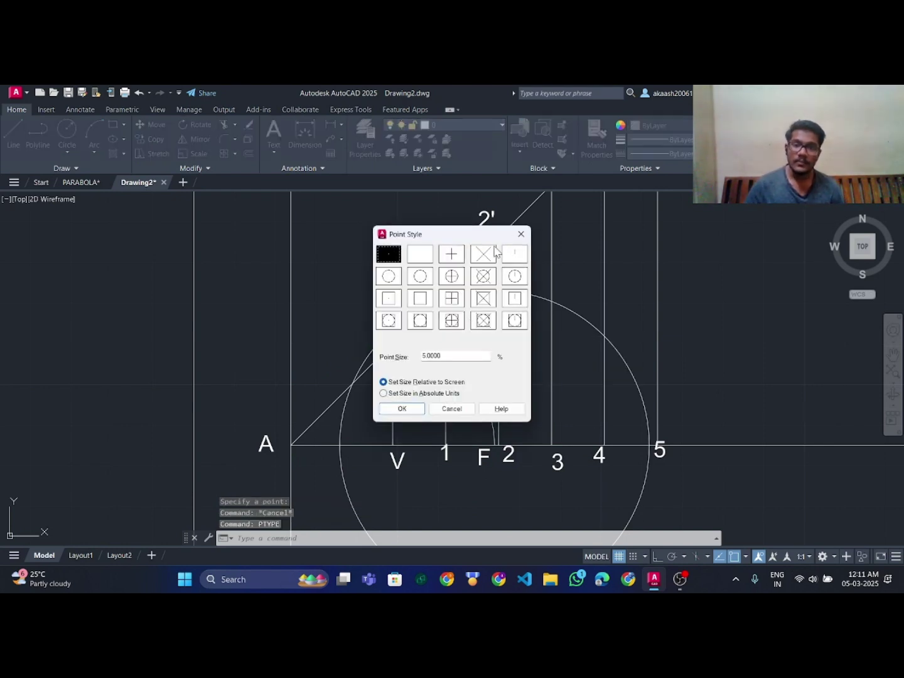
pyautogui.click(483, 254)
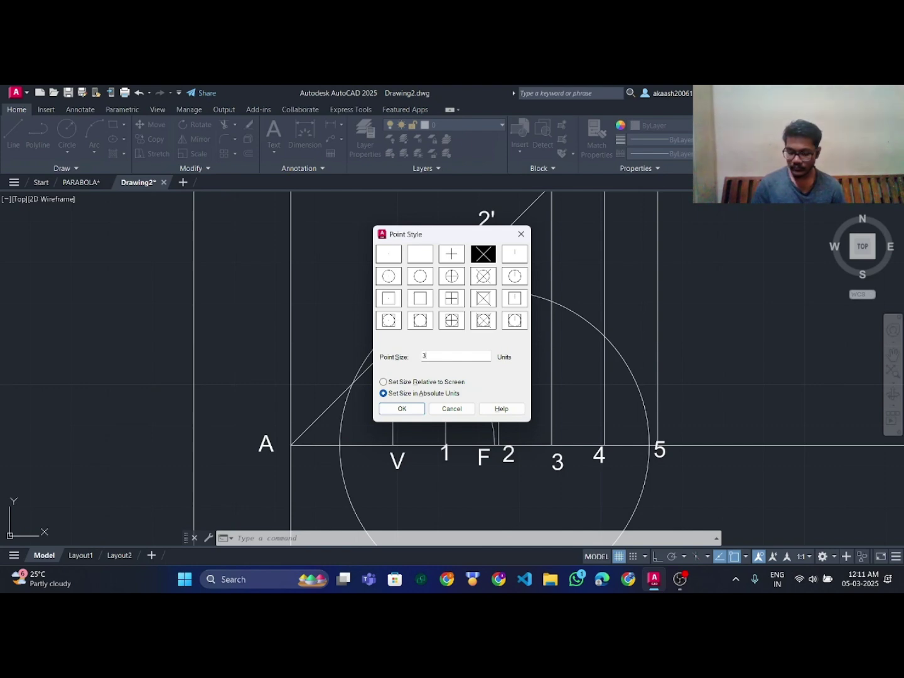
pyautogui.click(402, 409)
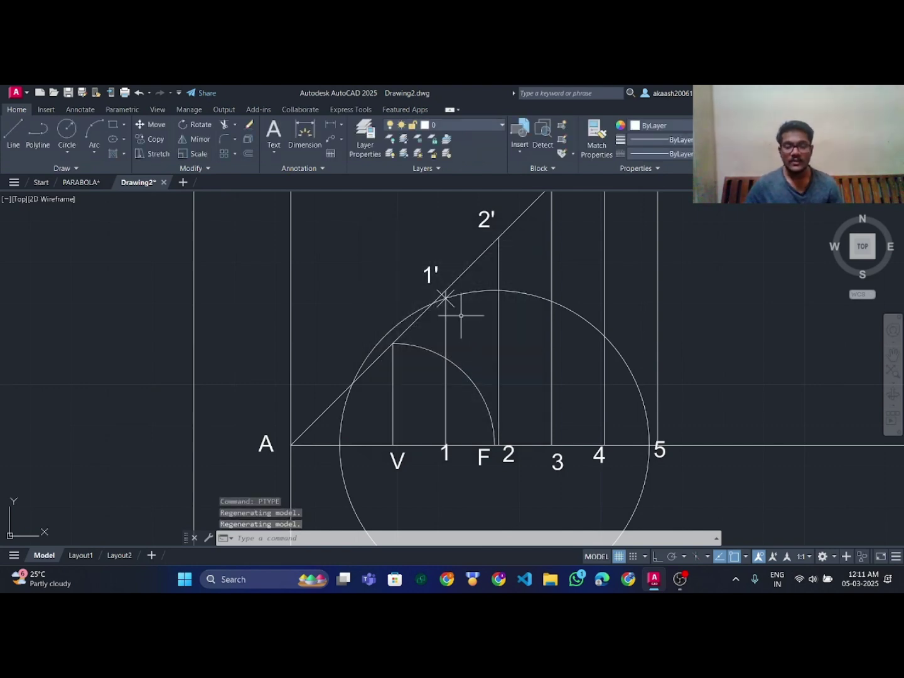
# Give the circle the radius 2-2' by centring it on point 2 and stretching it to A, and return its centre to F.
pyautogui.scroll(-2, 443, 299)
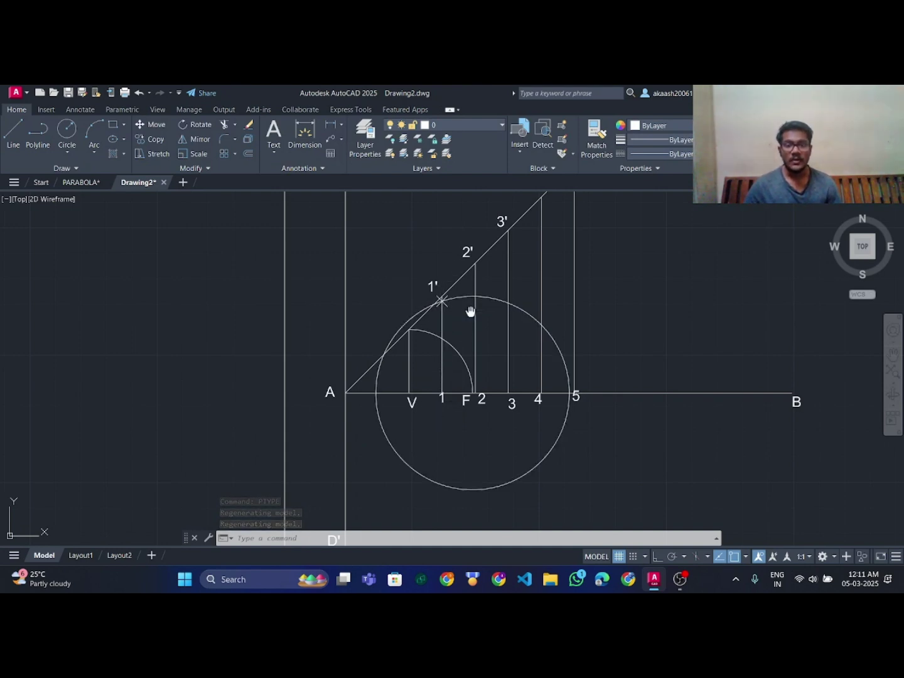
pyautogui.moveTo(470, 311); pyautogui.dragTo(404, 354, button='middle')
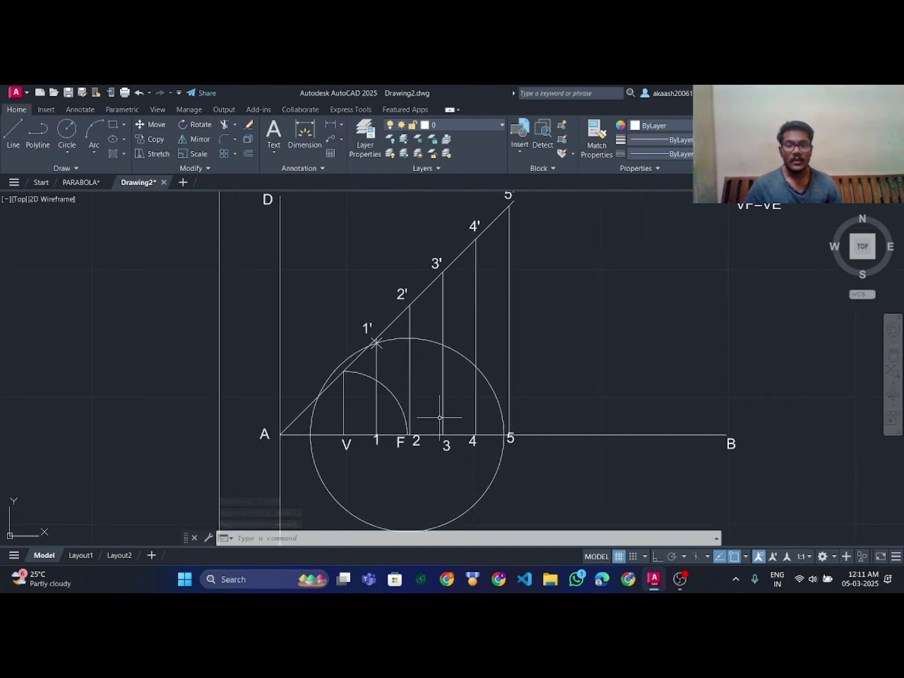
pyautogui.click(432, 343)
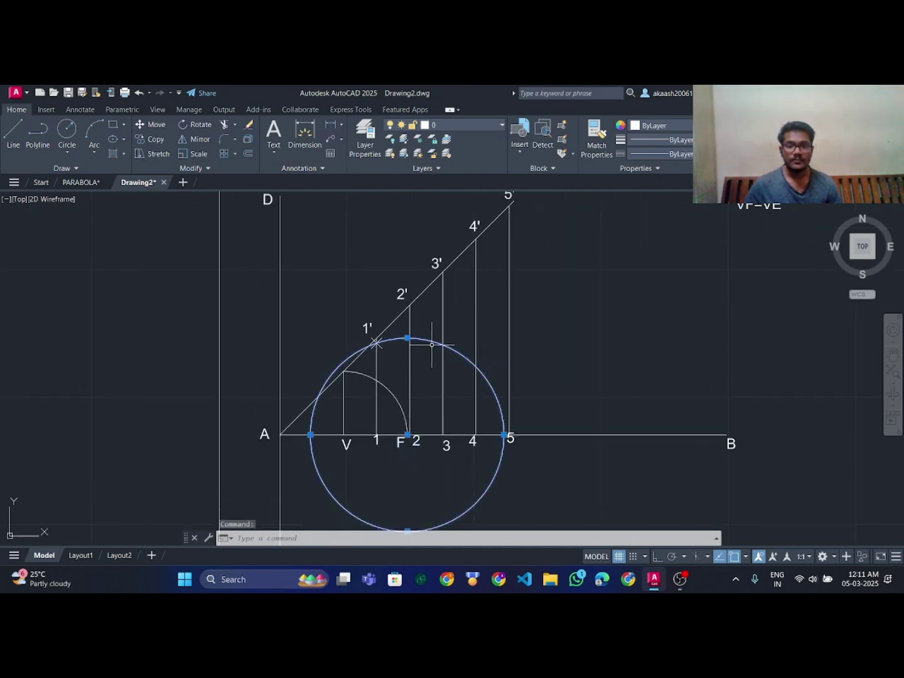
pyautogui.click(408, 435)
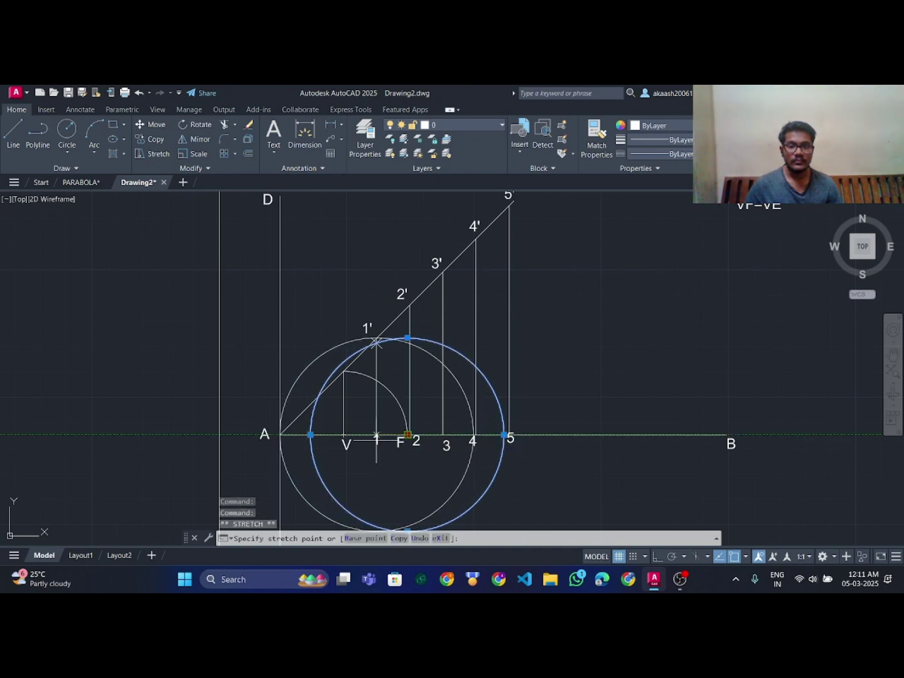
pyautogui.click(409, 434)
pyautogui.click(311, 435)
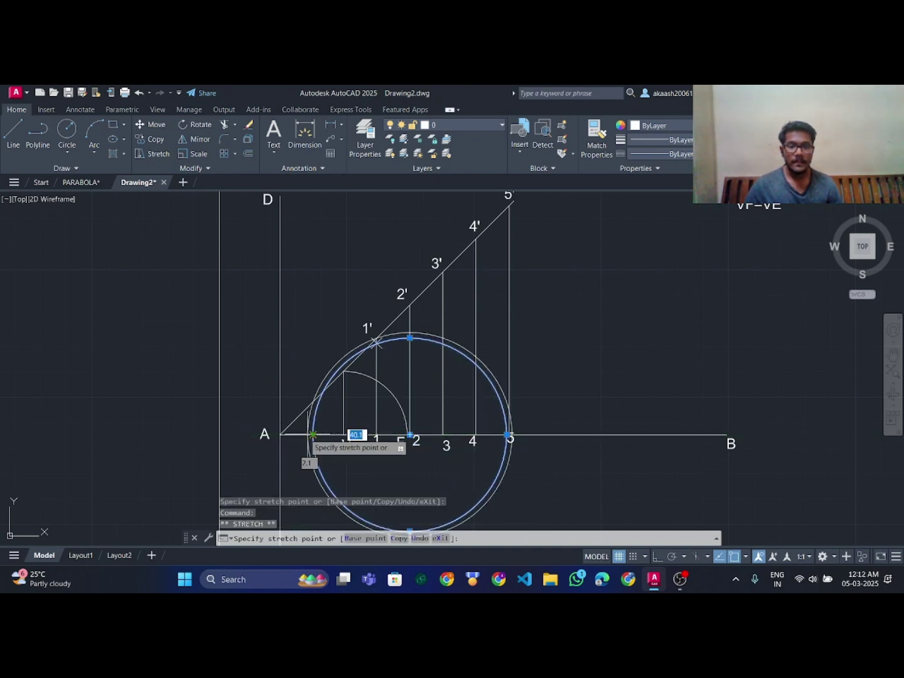
pyautogui.click(280, 434)
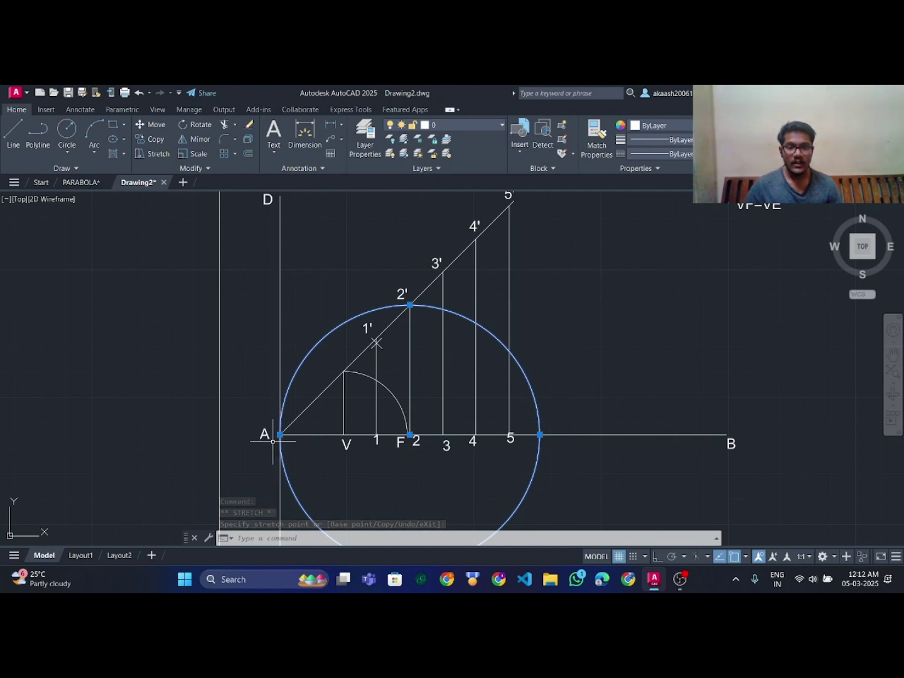
pyautogui.click(410, 434)
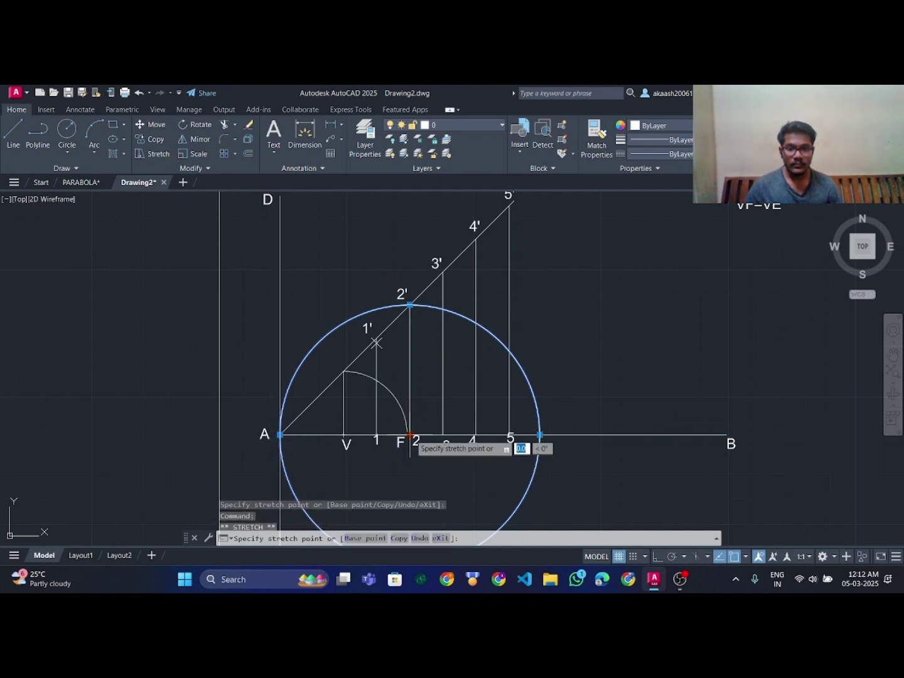
pyautogui.click(407, 435)
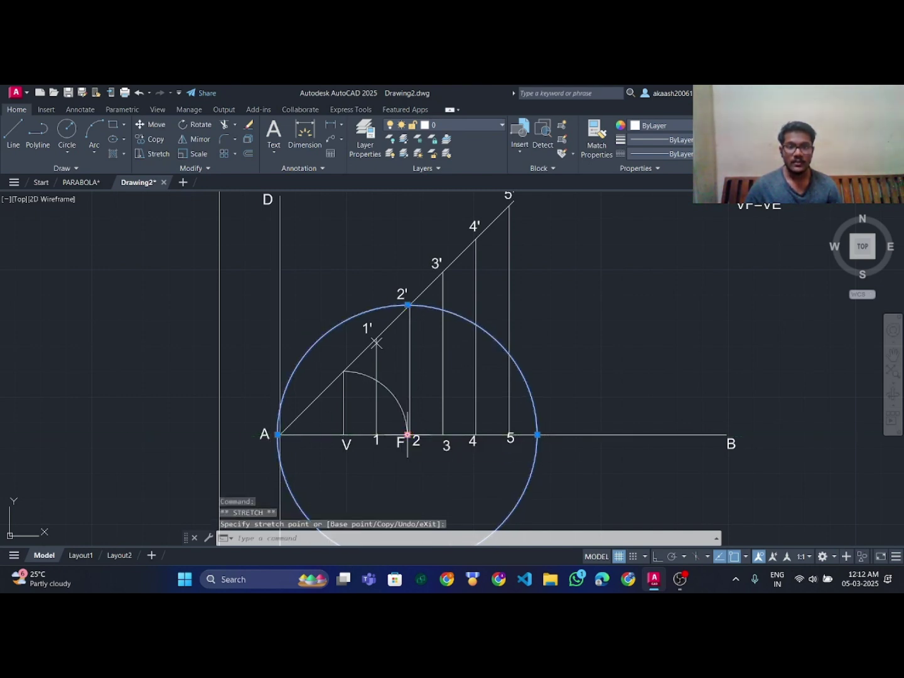
# Place a point where the circle centred at F crosses the vertical line 2-2'.
pyautogui.scroll(8, 404, 324)
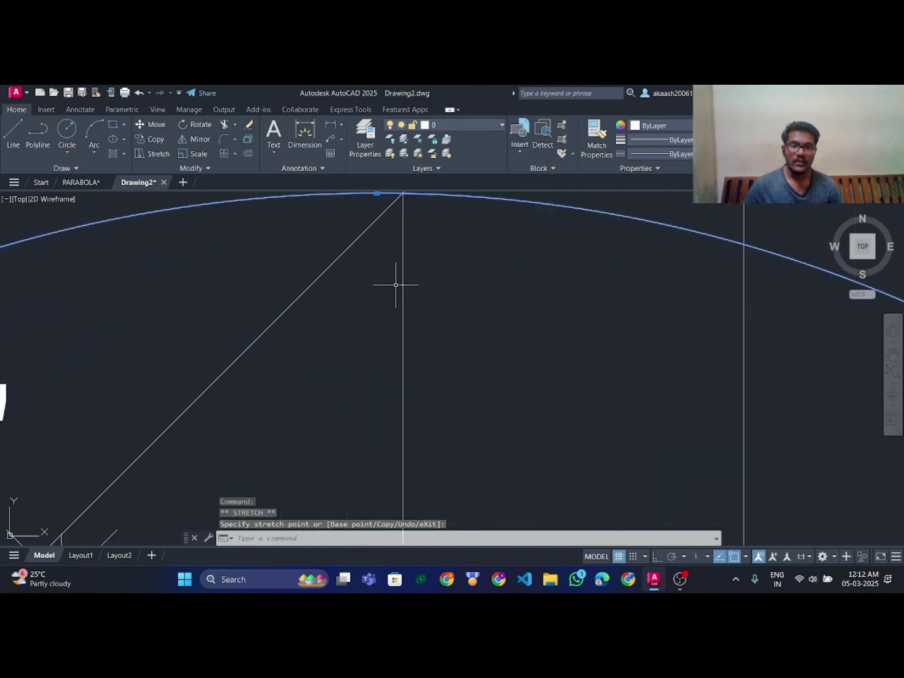
pyautogui.scroll(5, 348, 342)
pyautogui.moveTo(348, 342)
pyautogui.mouseDown(button='middle')
pyautogui.moveTo(403, 313)
pyautogui.moveTo(528, 295)
pyautogui.moveTo(456, 364)
pyautogui.moveTo(612, 296)
pyautogui.moveTo(394, 397)
pyautogui.mouseUp(button='middle')
pyautogui.scroll(2, 612, 296)
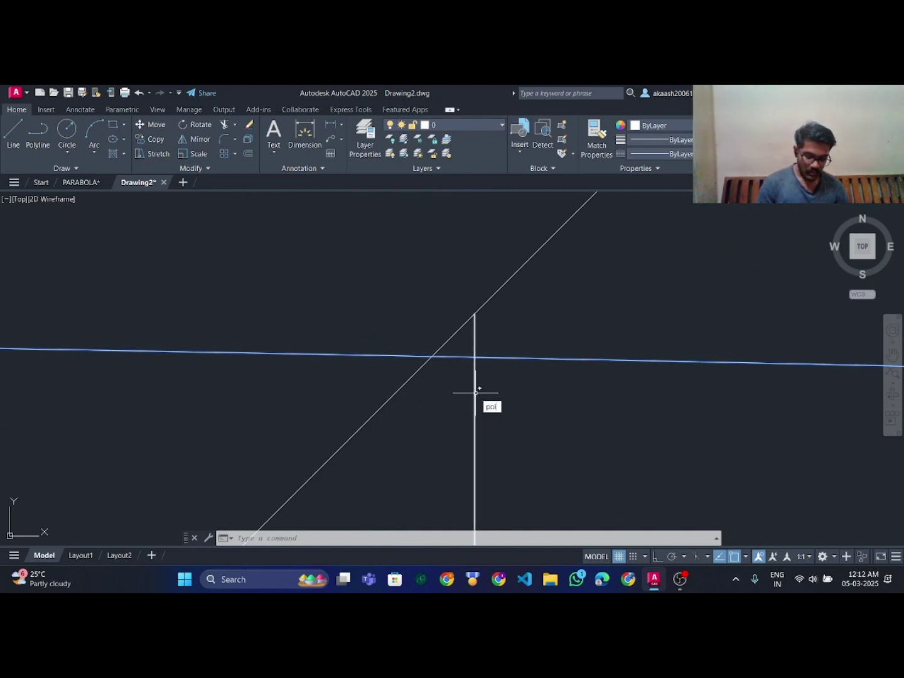
pyautogui.write('point')
pyautogui.press('Return')
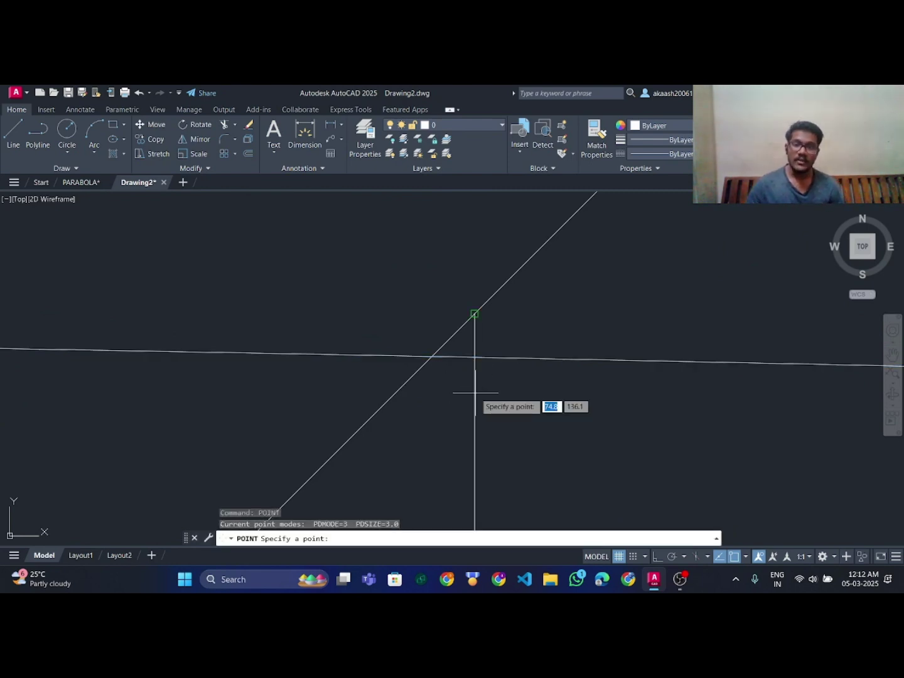
pyautogui.click(475, 358)
pyautogui.press('Escape')
pyautogui.scroll(5, 533, 370)
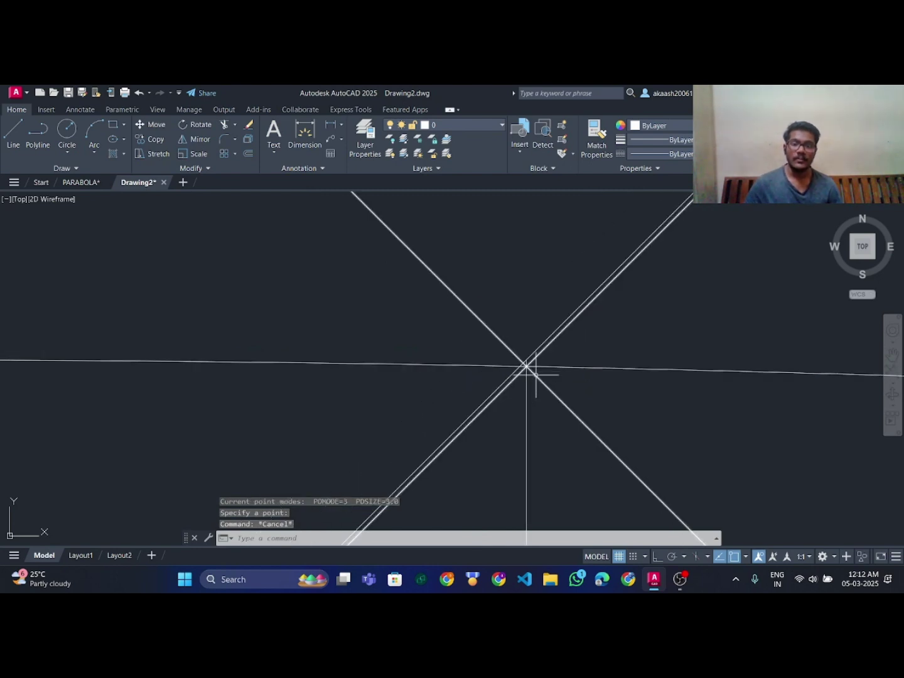
# Move the circle's centre to point 3 and resize it to pass through A, giving it the radius 3-3'.
pyautogui.scroll(-8, 543, 412)
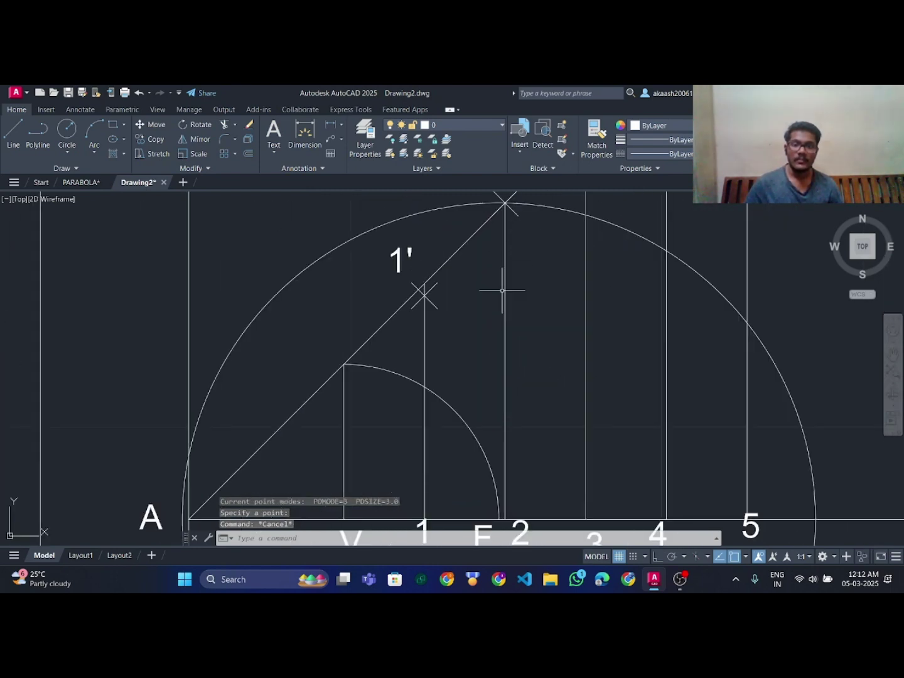
pyautogui.scroll(3, 558, 401)
pyautogui.moveTo(546, 311); pyautogui.dragTo(520, 395, button='middle')
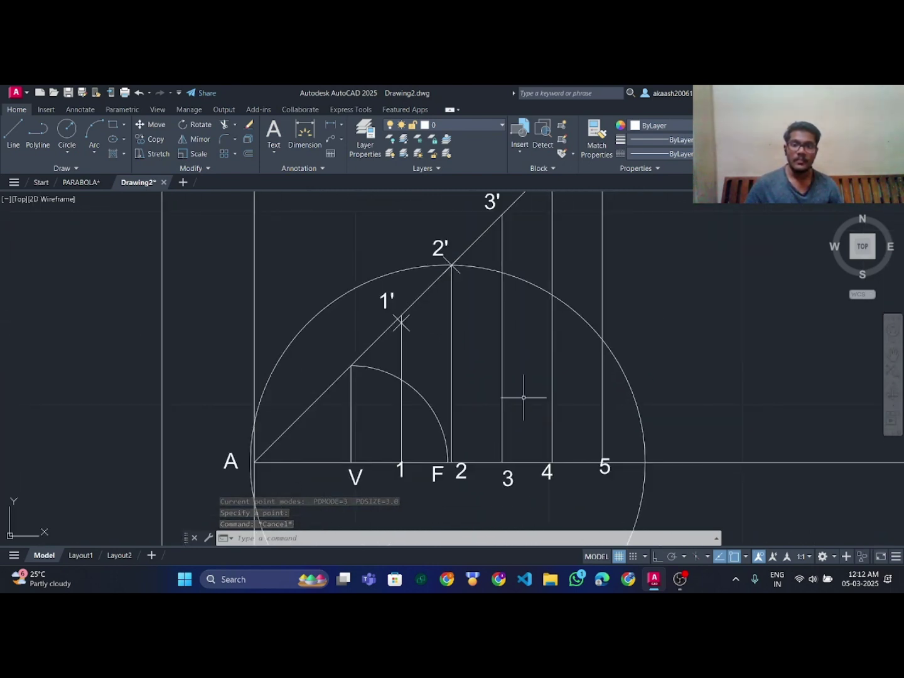
pyautogui.click(546, 292)
pyautogui.click(448, 462)
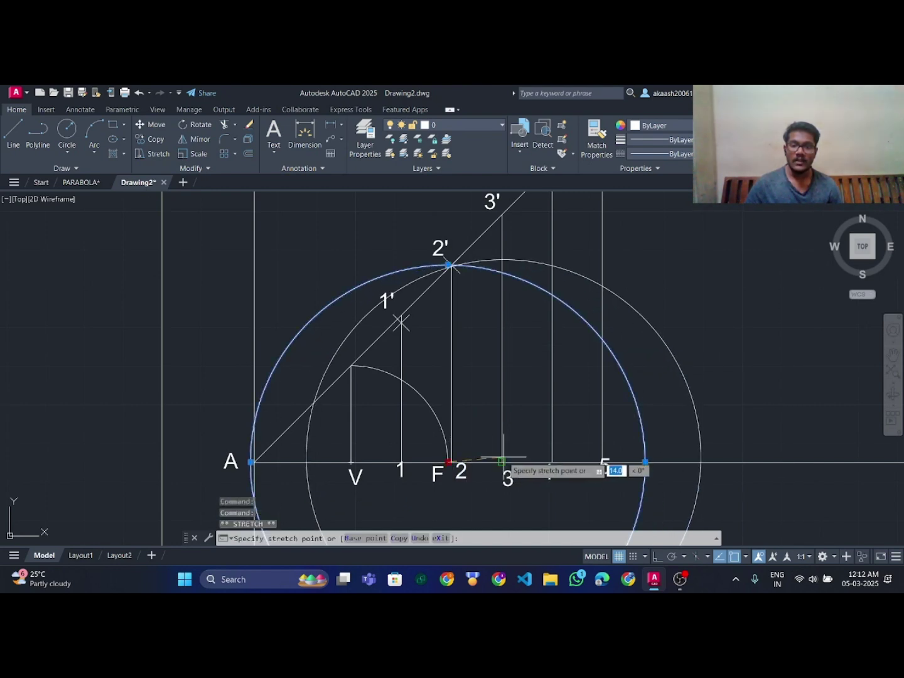
pyautogui.click(502, 462)
pyautogui.click(305, 462)
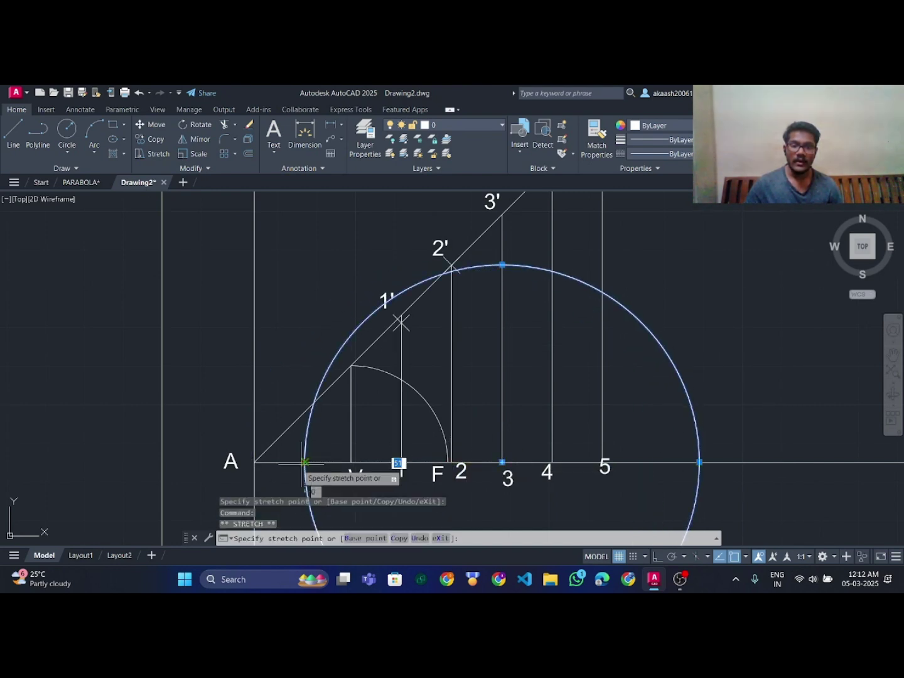
pyautogui.click(254, 462)
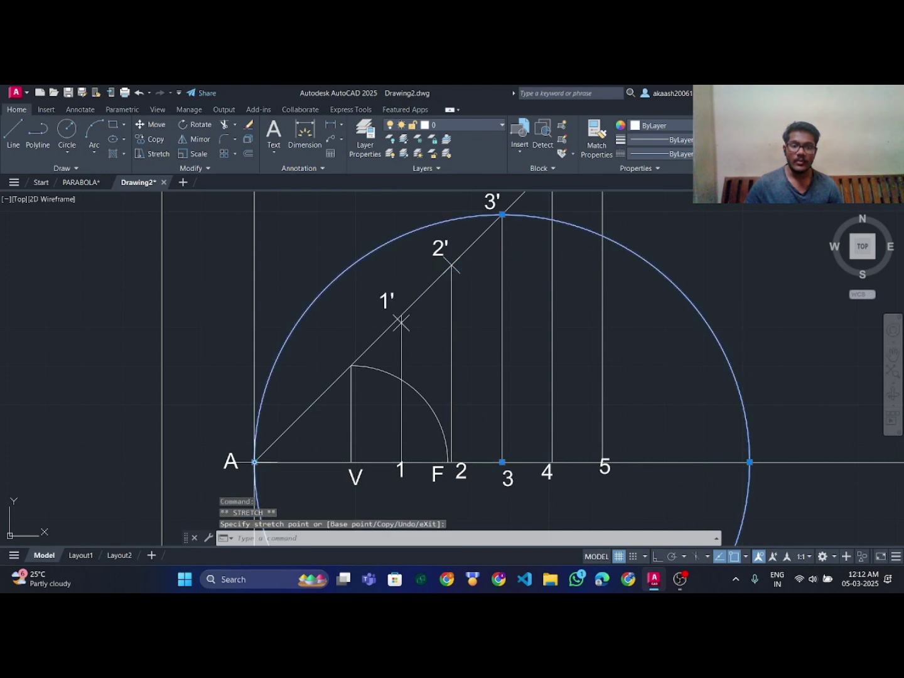
# Move the resized circle's centre from point 3 to the focus F.
pyautogui.click(502, 462)
pyautogui.press('Escape')
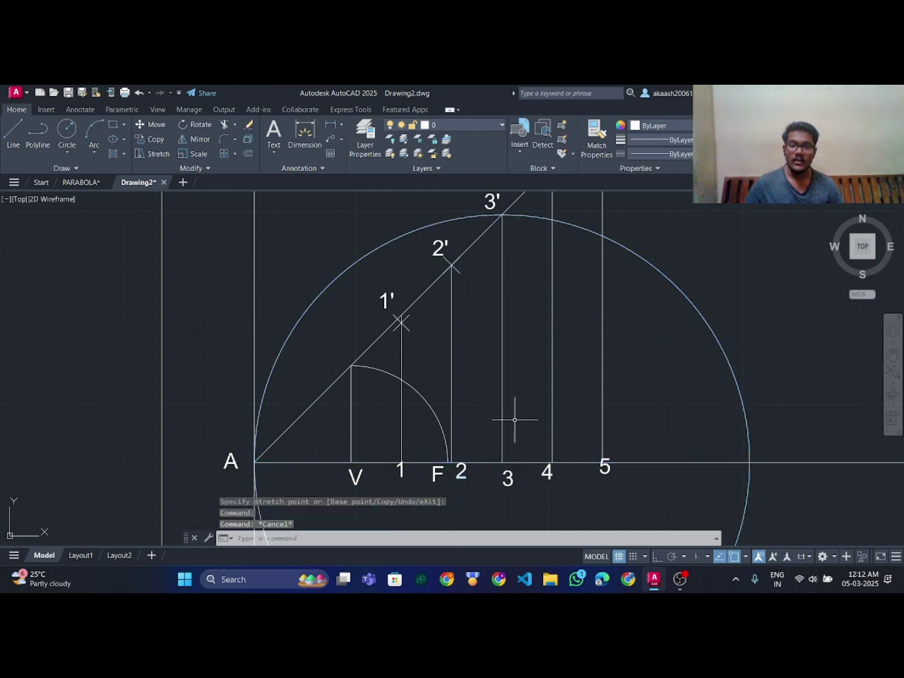
pyautogui.click(640, 258)
pyautogui.click(647, 264)
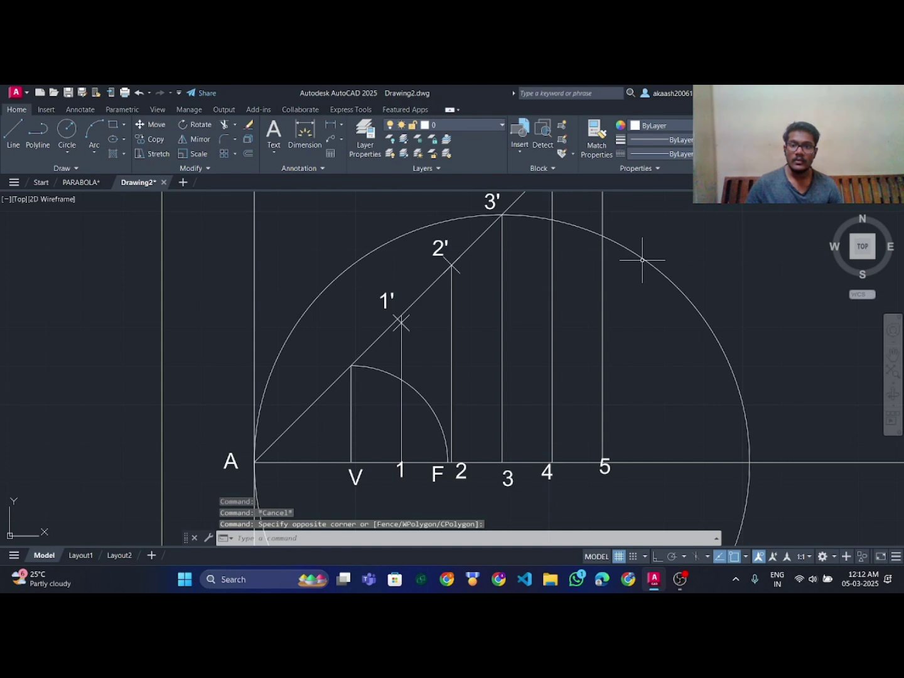
pyautogui.click(503, 462)
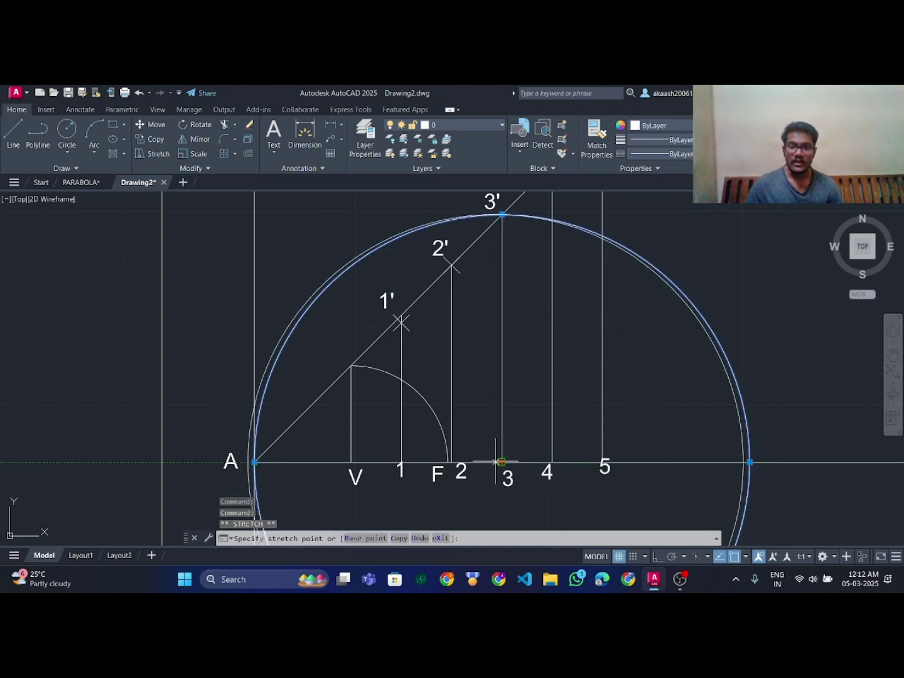
pyautogui.click(448, 462)
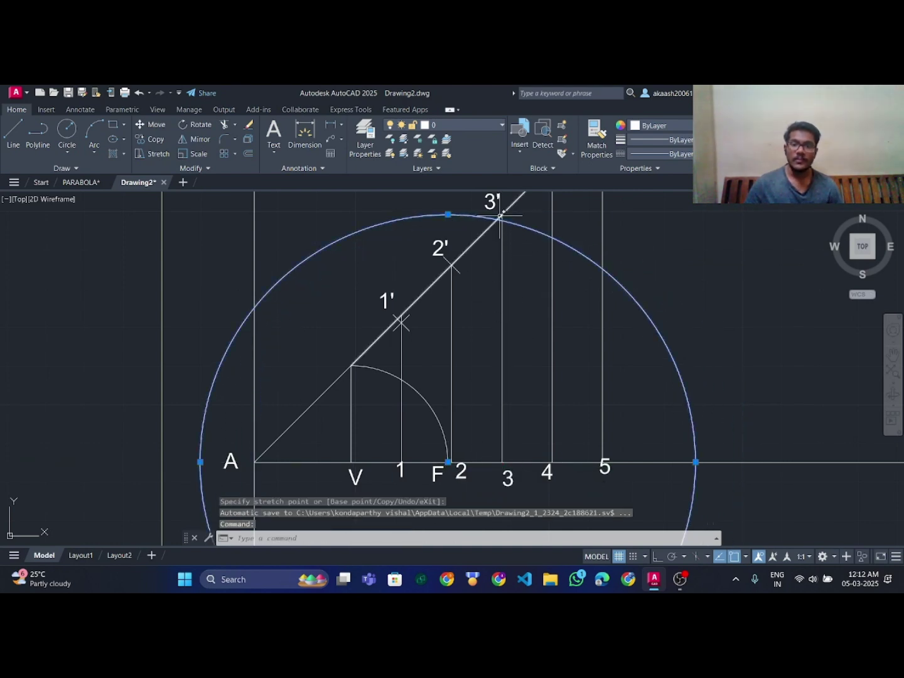
# Place a point where the circle centred at F crosses the vertical line 3-3'.
pyautogui.scroll(4, 503, 214)
pyautogui.moveTo(504, 215); pyautogui.dragTo(487, 281, button='middle')
pyautogui.scroll(-4, 492, 314)
pyautogui.scroll(-2, 516, 347)
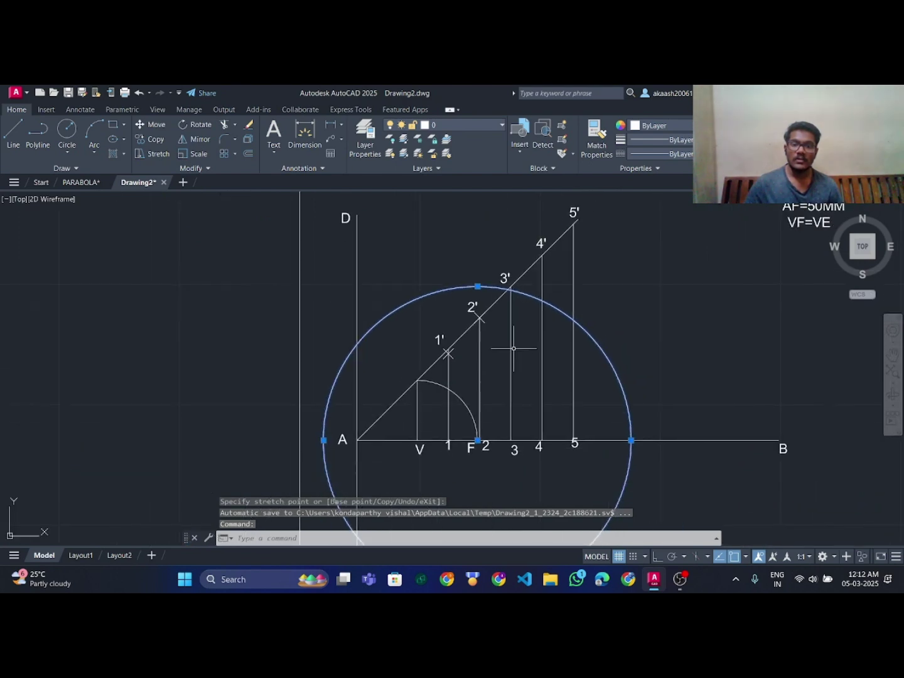
pyautogui.scroll(6, 514, 258)
pyautogui.moveTo(513, 422); pyautogui.dragTo(537, 376, button='middle')
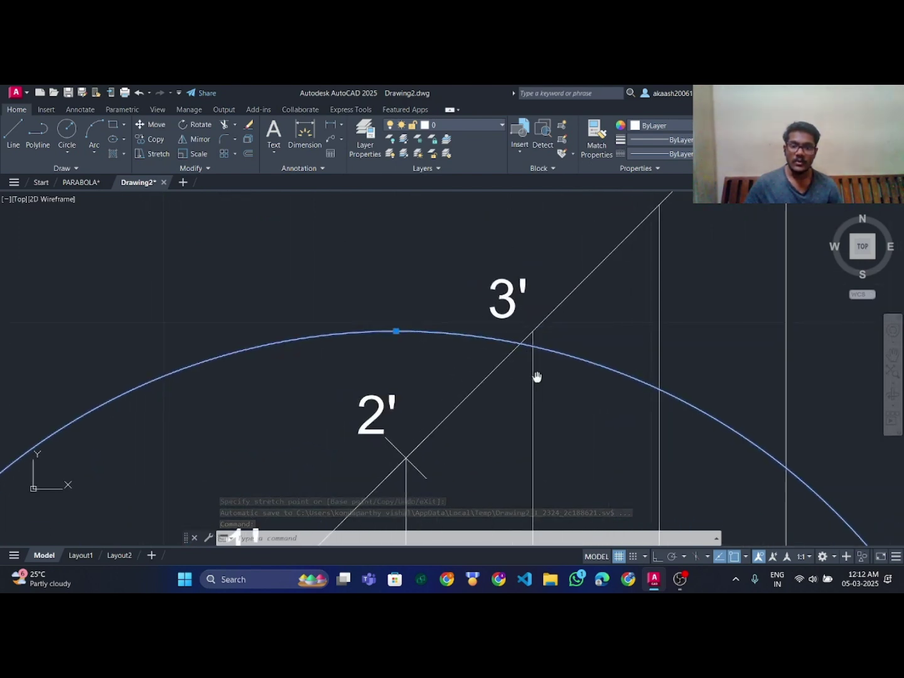
pyautogui.write('point')
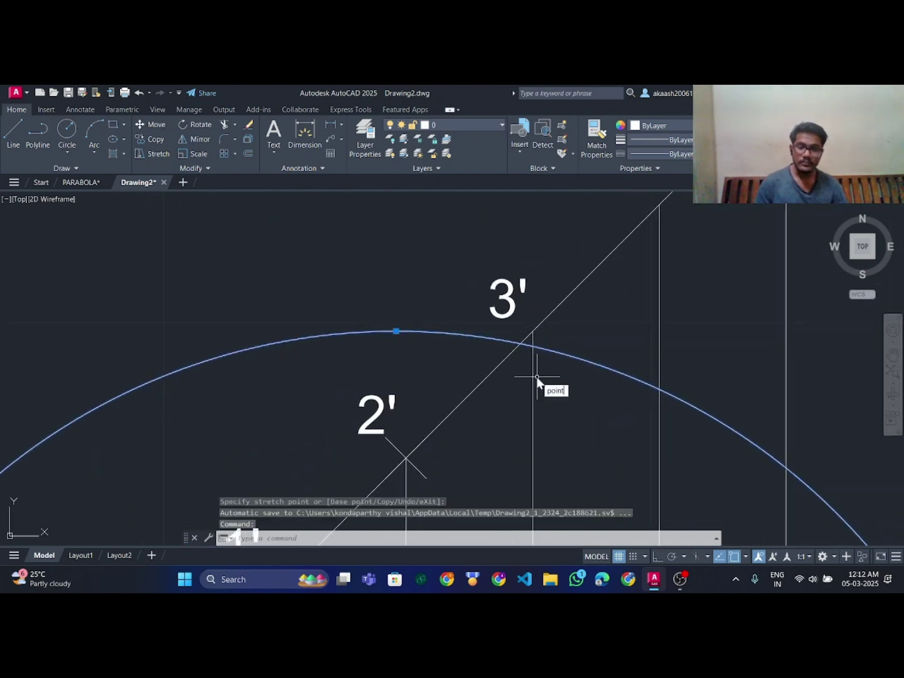
pyautogui.press('Return')
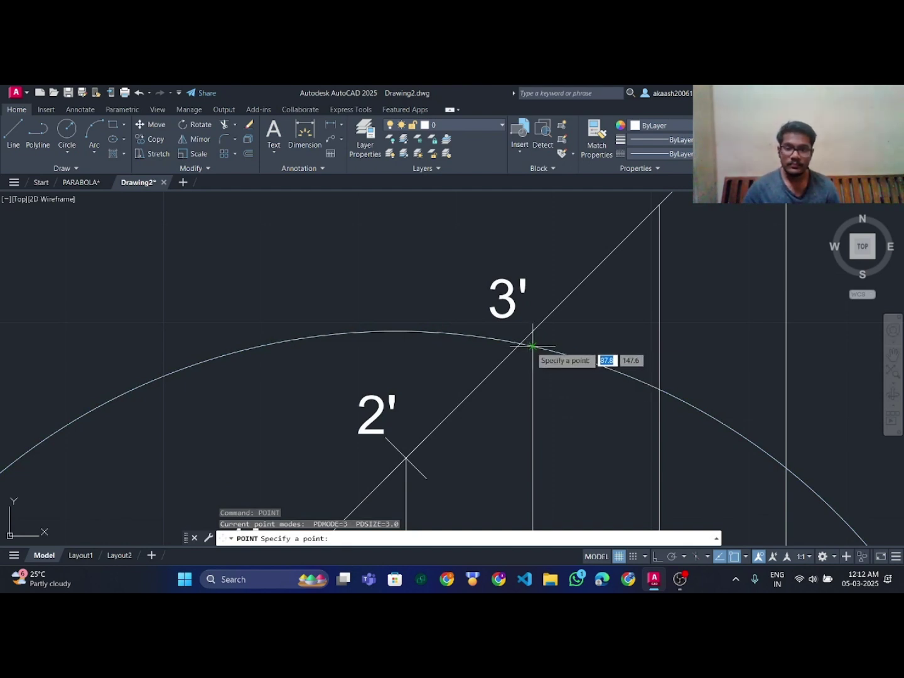
pyautogui.click(533, 345)
pyautogui.scroll(-6, 560, 383)
pyautogui.moveTo(563, 490); pyautogui.dragTo(624, 404, button='middle')
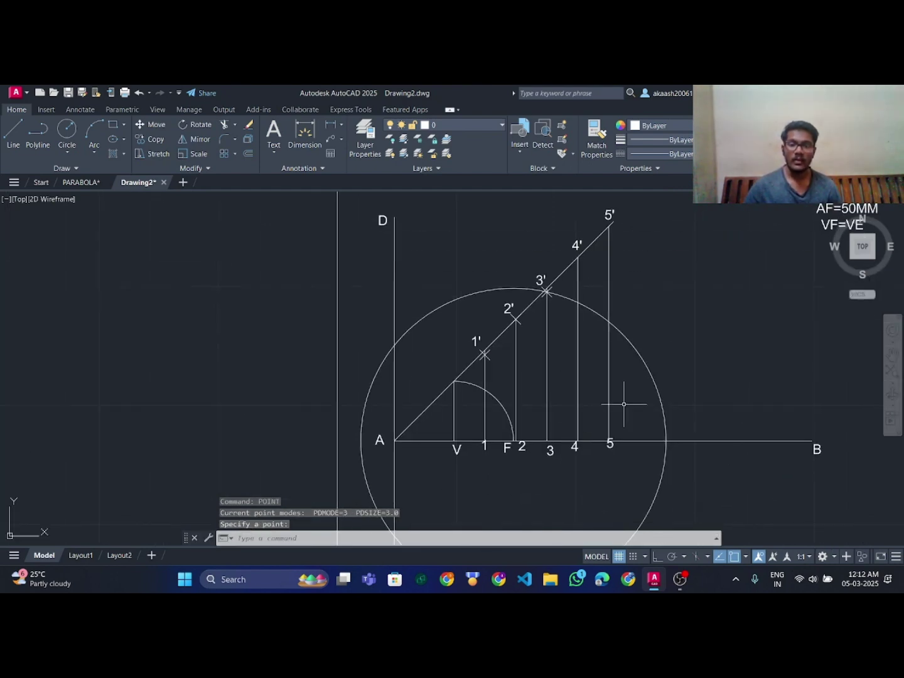
pyautogui.press('Escape')
# Give the circle the radius 4-4' by centring it on point 4 and stretching it to A, and return its centre to F.
pyautogui.click(636, 347)
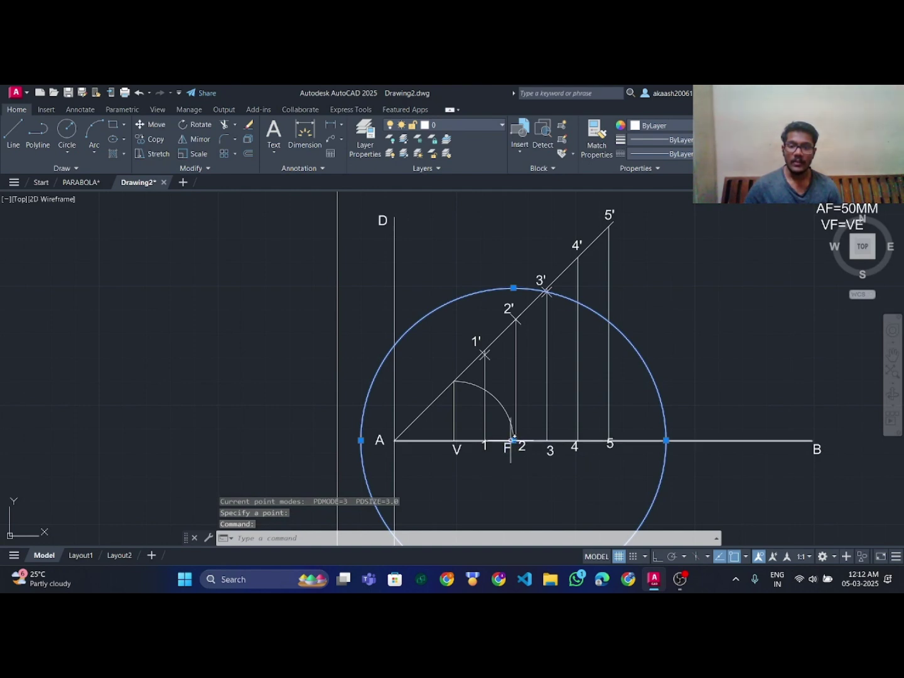
pyautogui.click(512, 441)
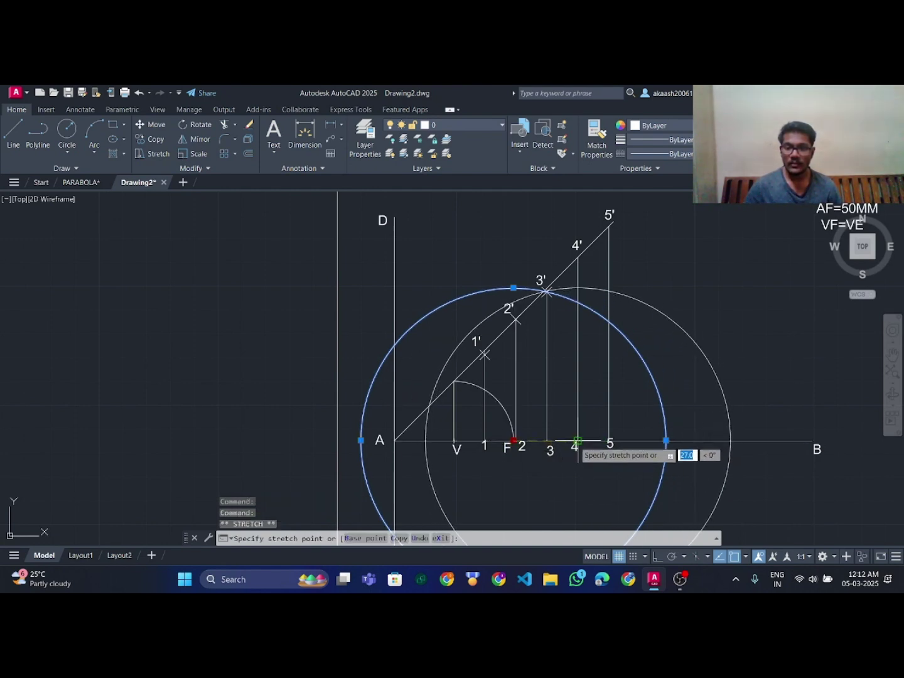
pyautogui.click(577, 441)
pyautogui.click(426, 440)
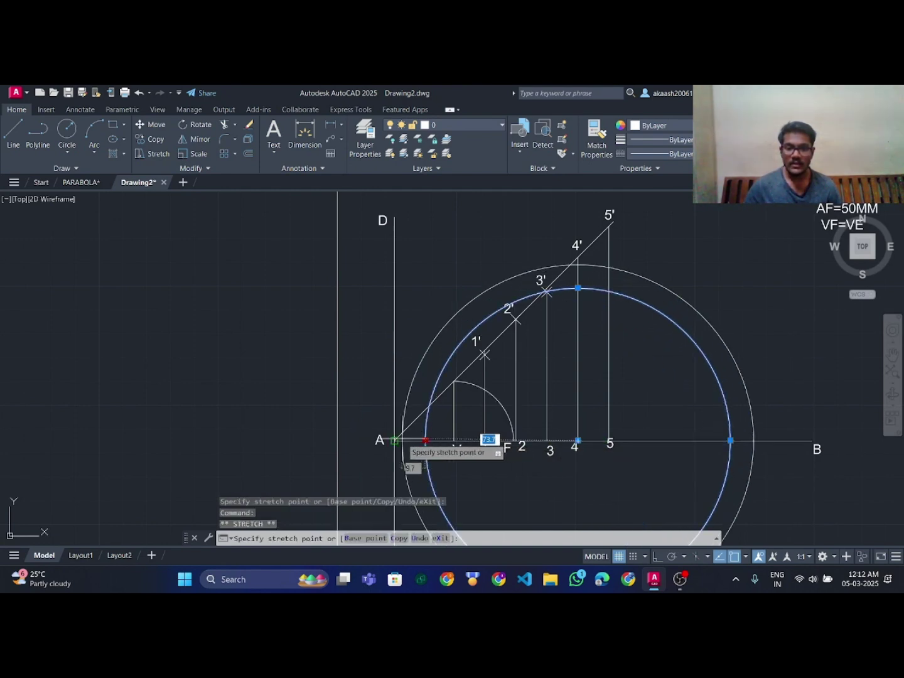
pyautogui.click(394, 440)
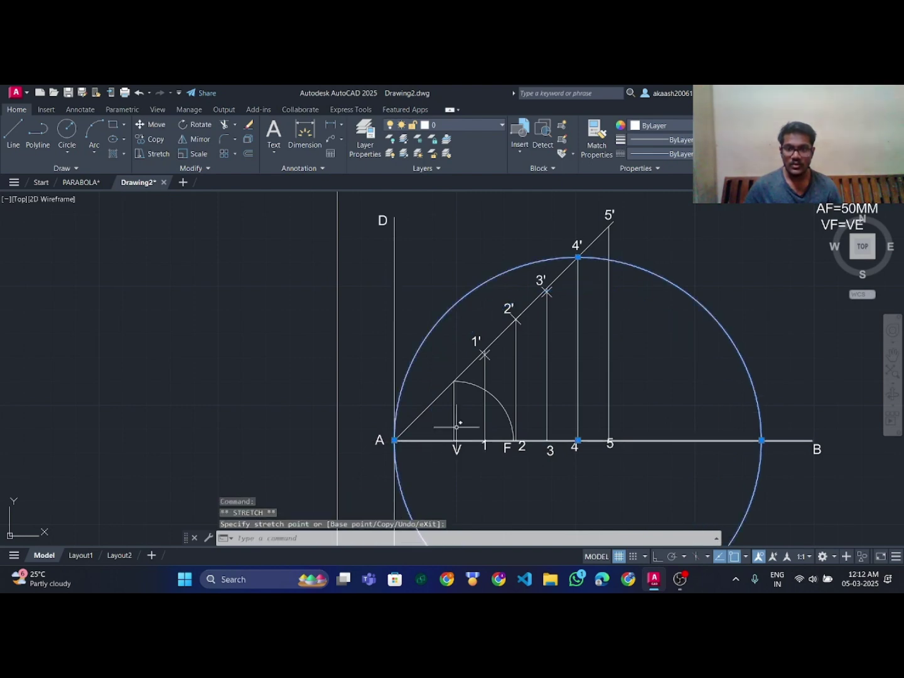
pyautogui.click(577, 440)
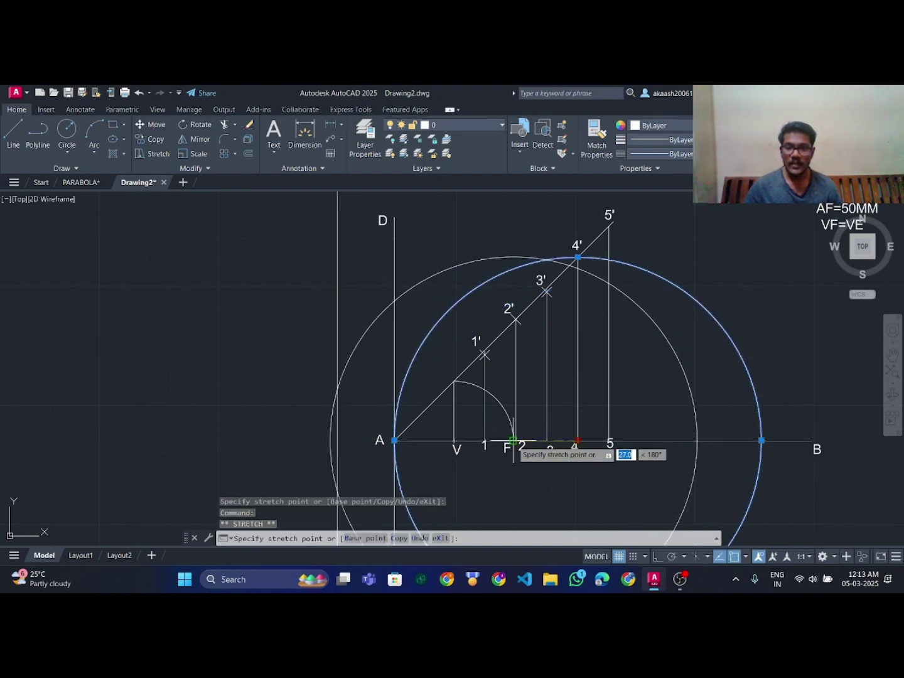
pyautogui.click(514, 441)
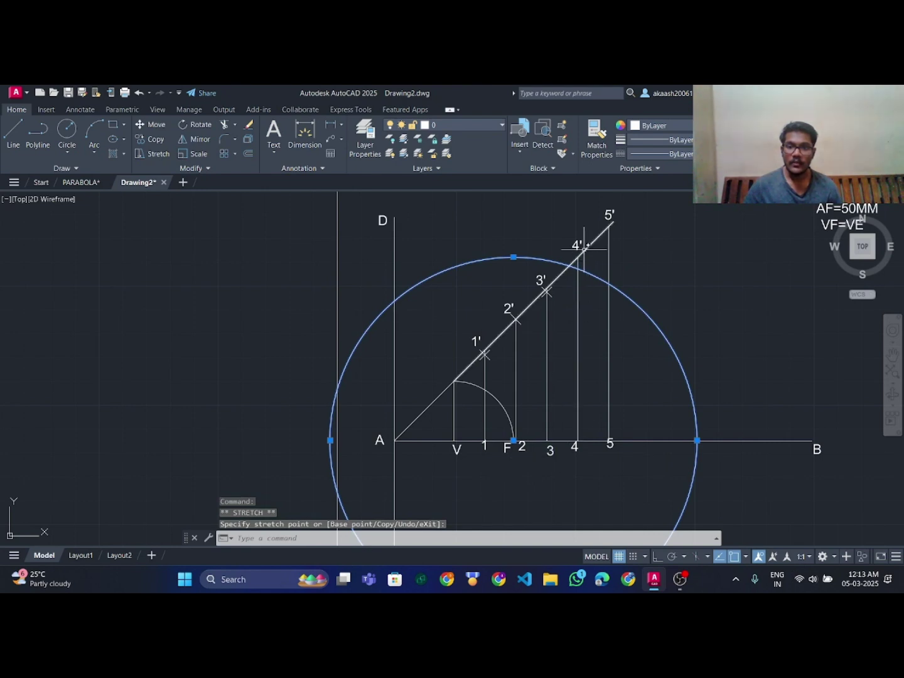
# Place a point where the circle centred at F crosses the vertical line 4-4'.
pyautogui.write('pc')
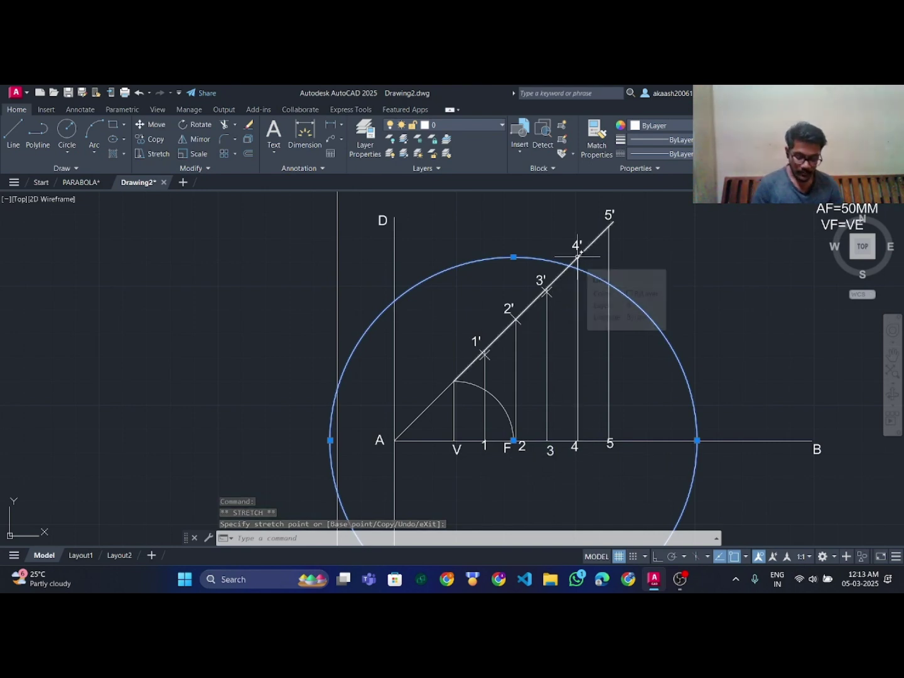
pyautogui.write('int')
pyautogui.press('Return')
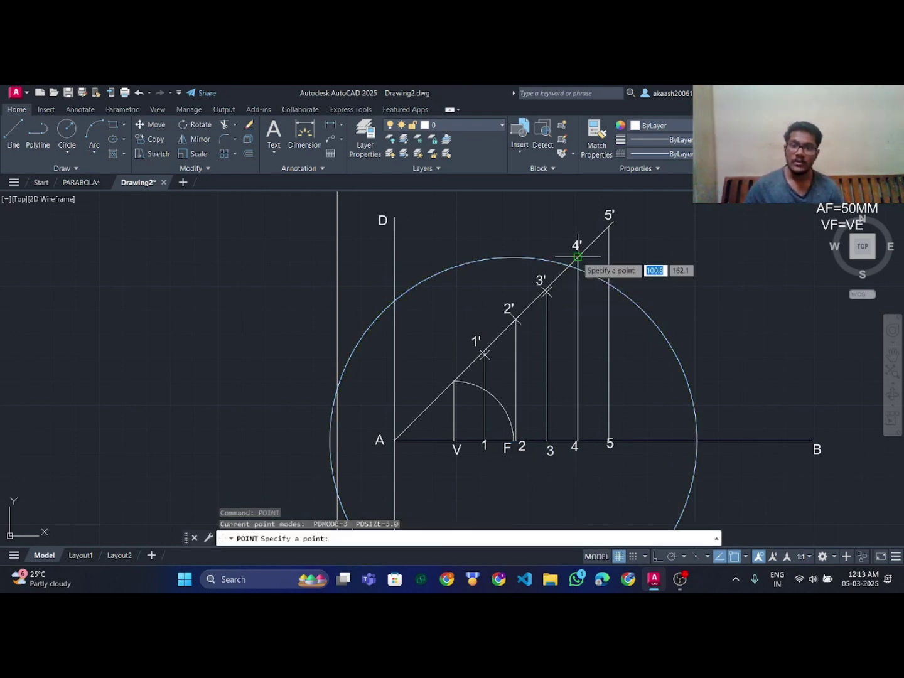
pyautogui.scroll(2, 575, 255)
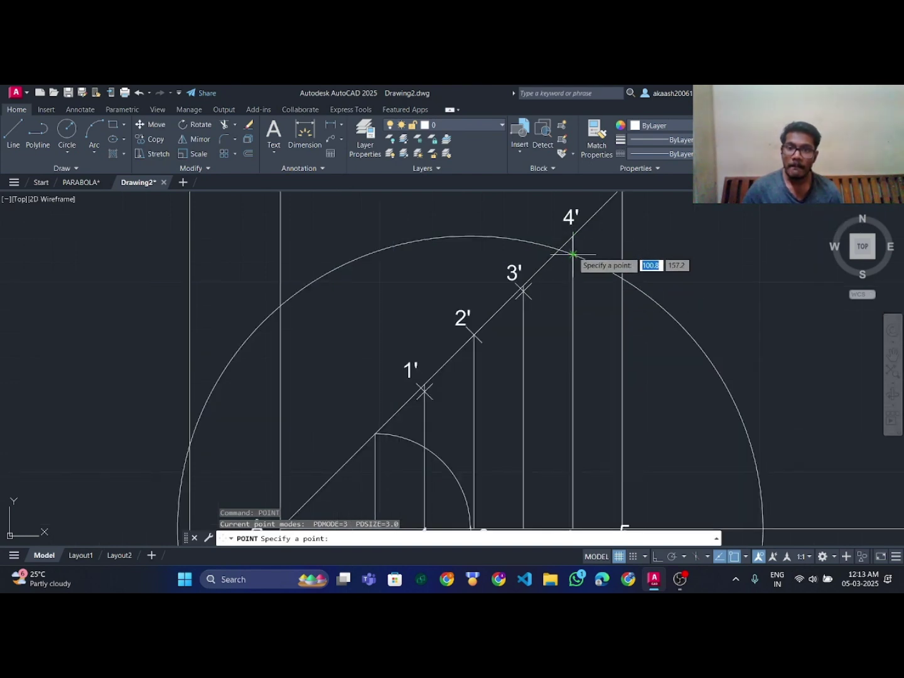
pyautogui.click(573, 254)
pyautogui.scroll(-2, 615, 339)
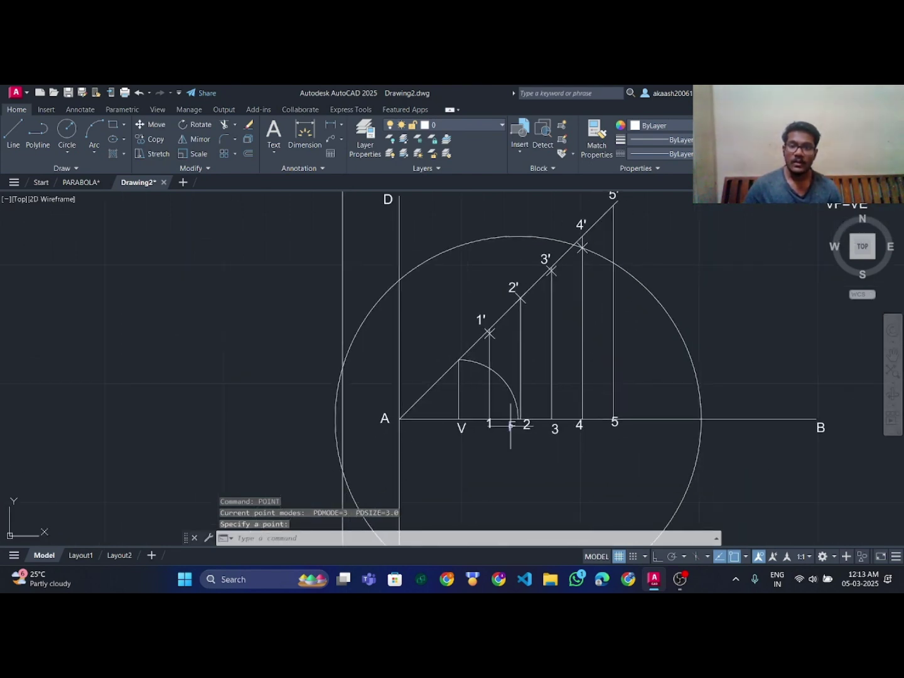
# Give the circle the radius 5-5' by centring it on point 5 and stretching it to A, and return its centre to F.
pyautogui.click(678, 326)
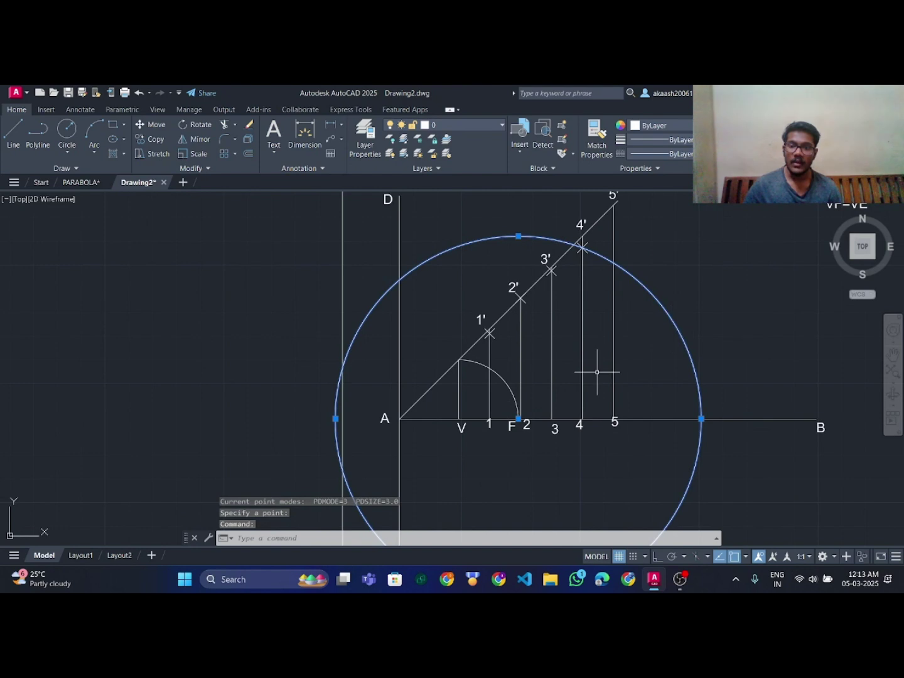
pyautogui.click(519, 418)
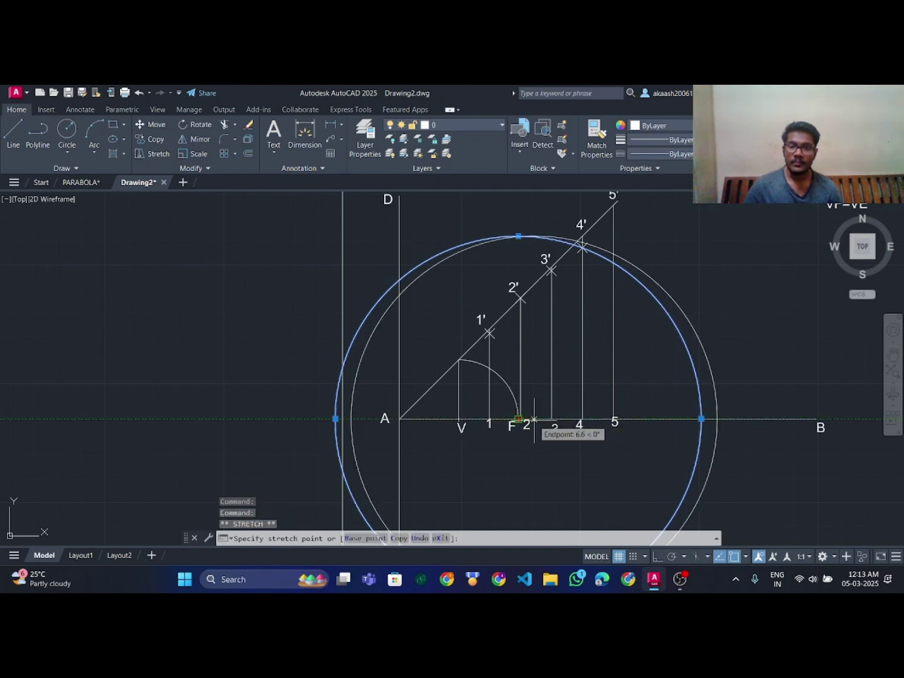
pyautogui.click(614, 408)
pyautogui.click(409, 418)
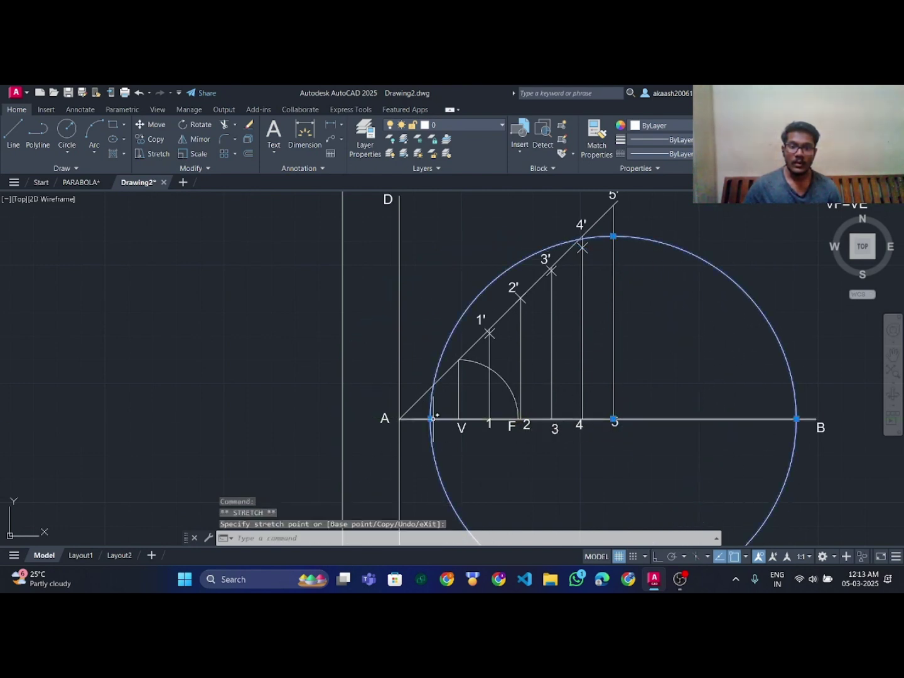
pyautogui.press('Escape')
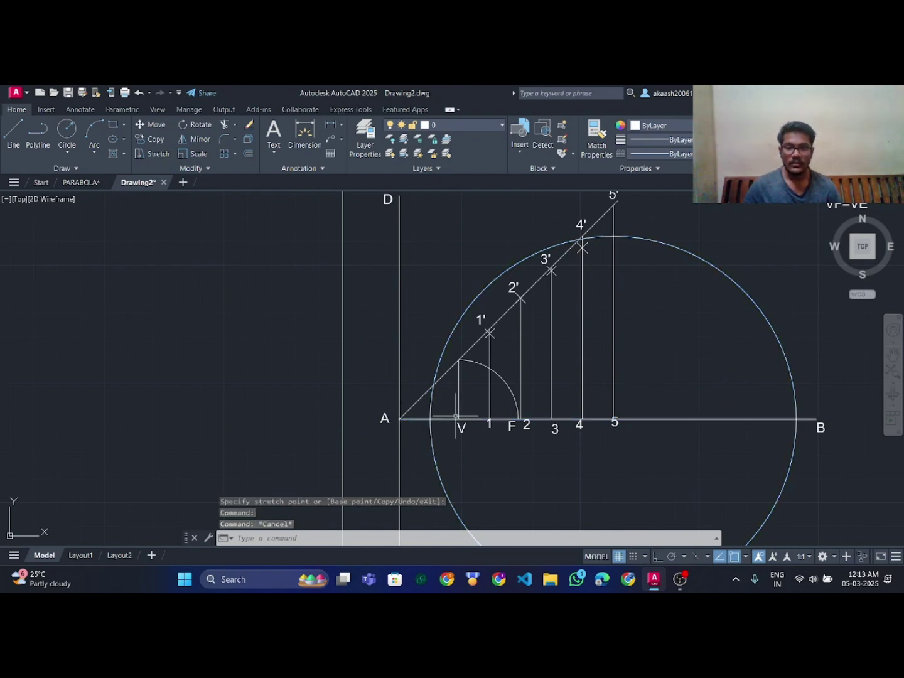
pyautogui.click(709, 263)
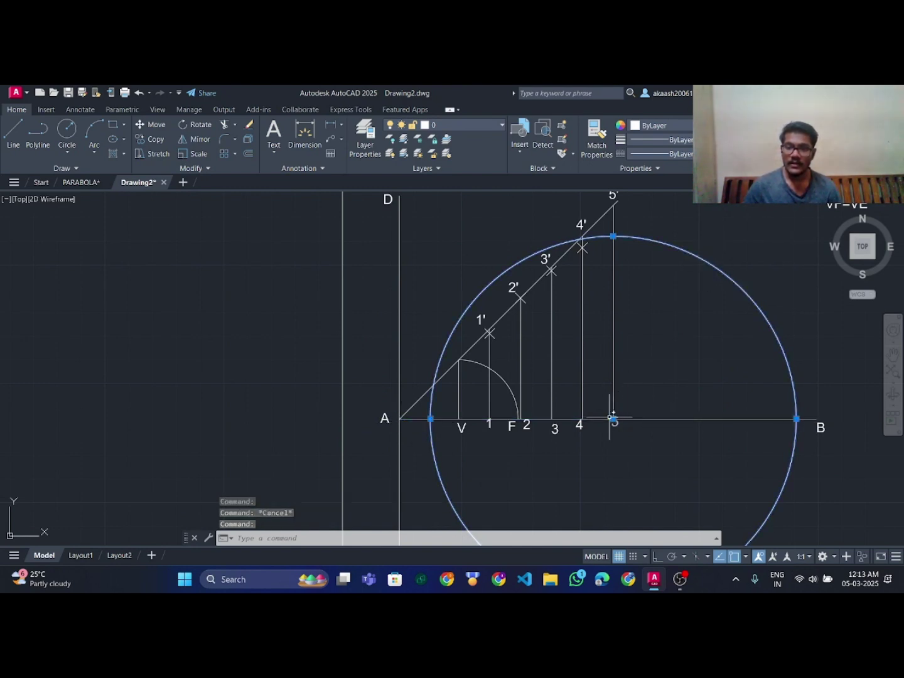
pyautogui.click(431, 418)
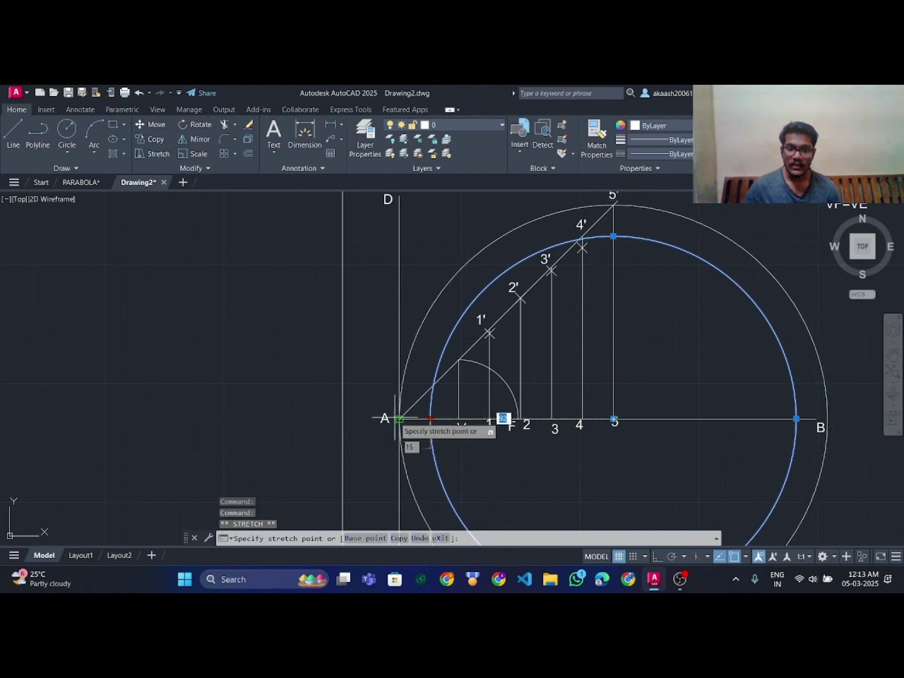
pyautogui.click(614, 418)
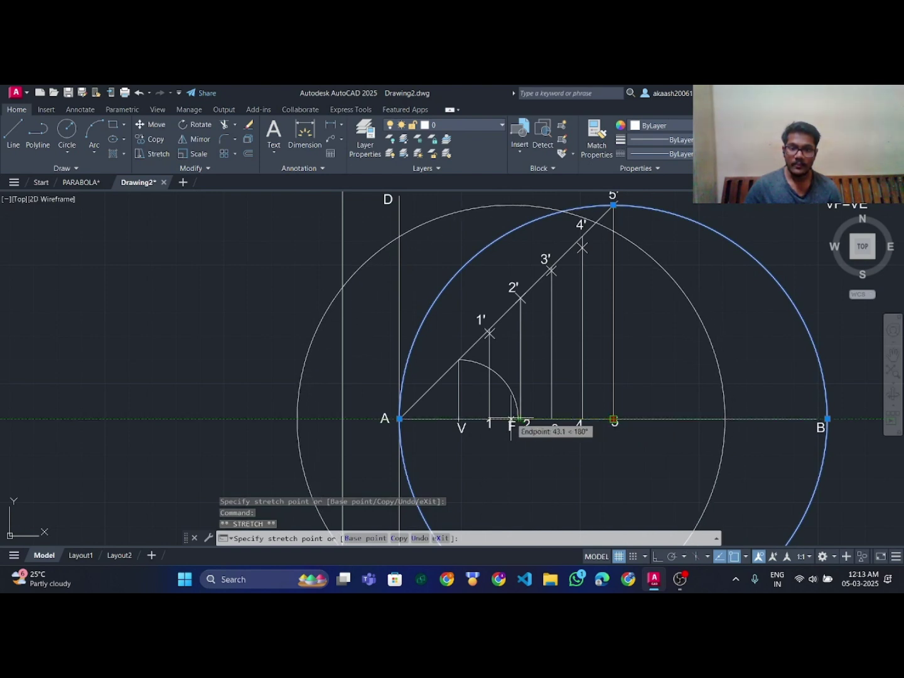
pyautogui.click(518, 418)
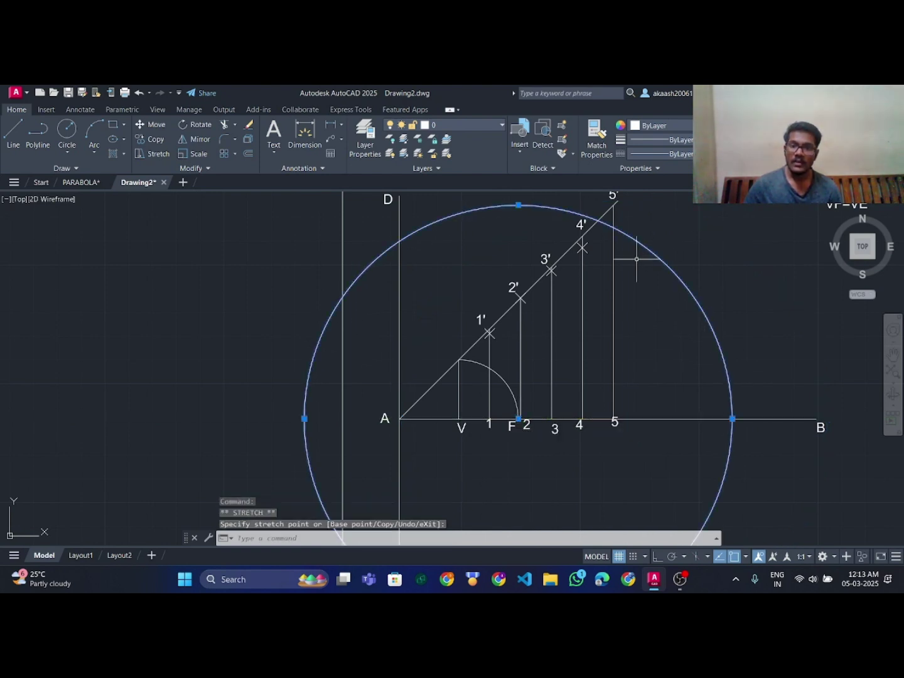
pyautogui.press('Escape')
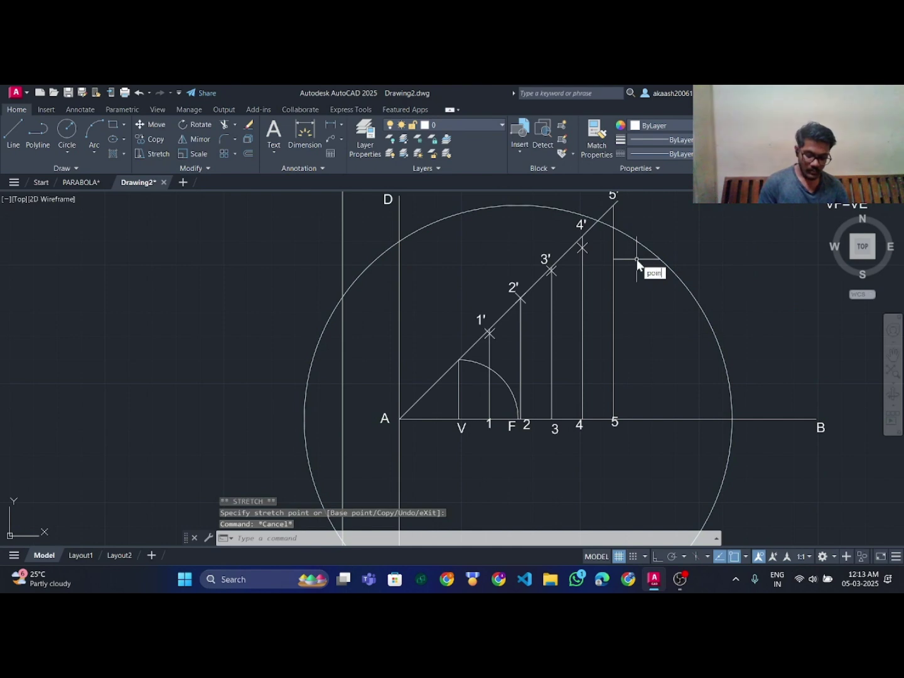
# Place a point where the circle centred at F crosses the vertical line 5-5', and delete the circle.
pyautogui.write('point')
pyautogui.press('Return')
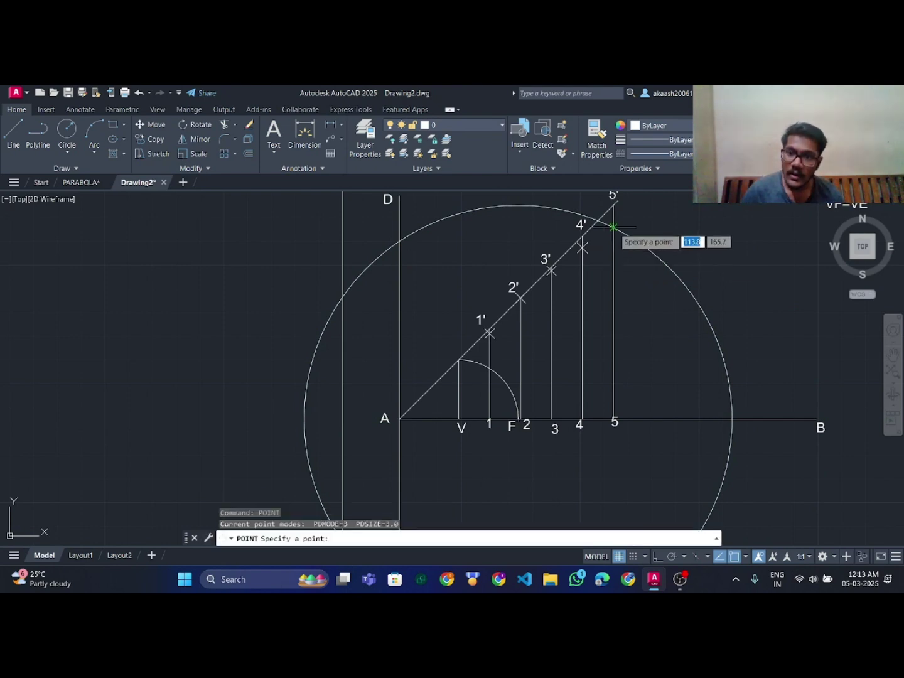
pyautogui.click(613, 226)
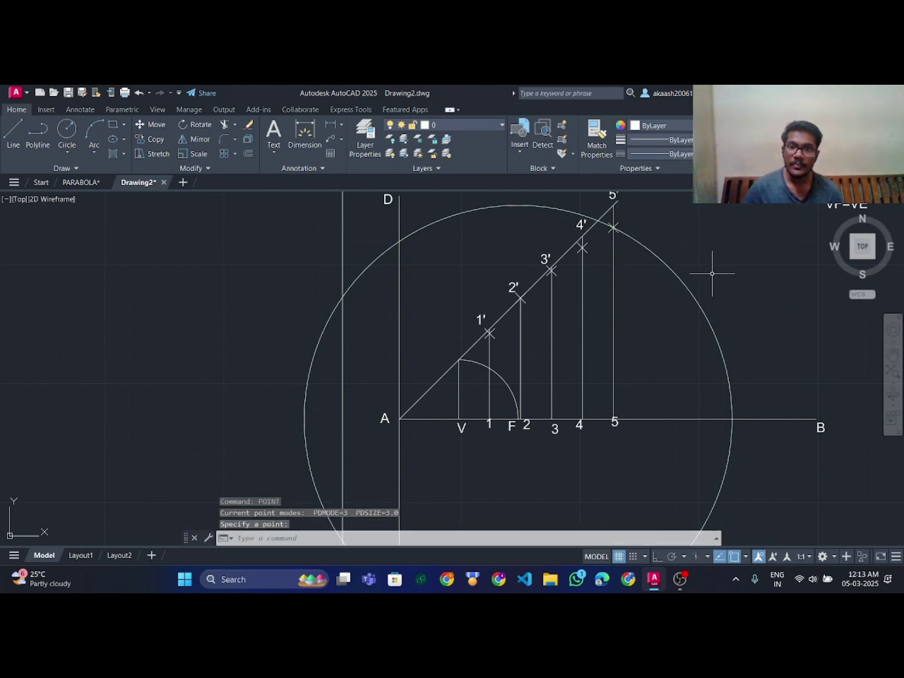
pyautogui.click(686, 289)
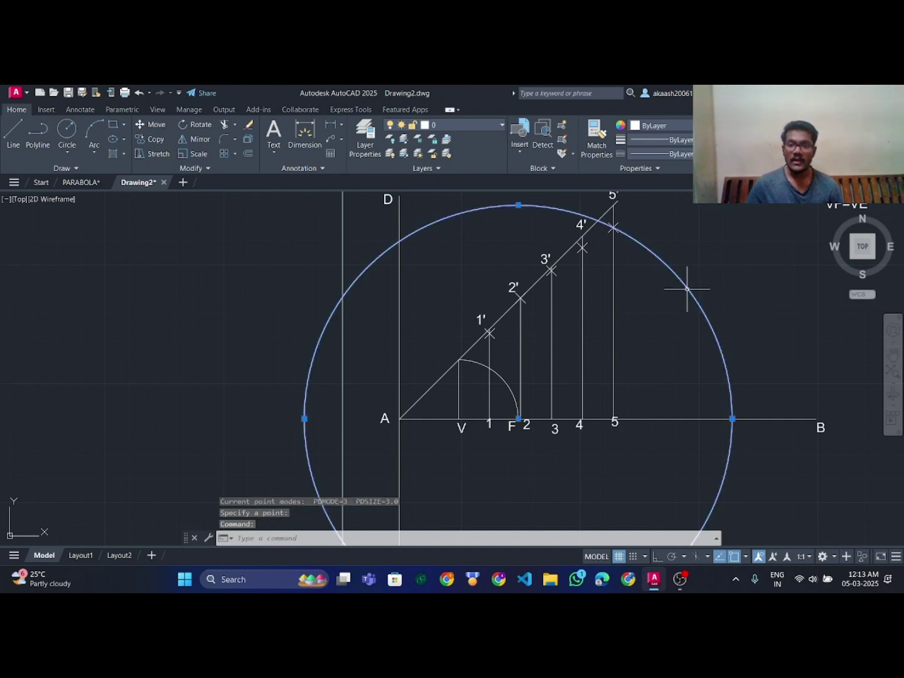
pyautogui.press('Delete')
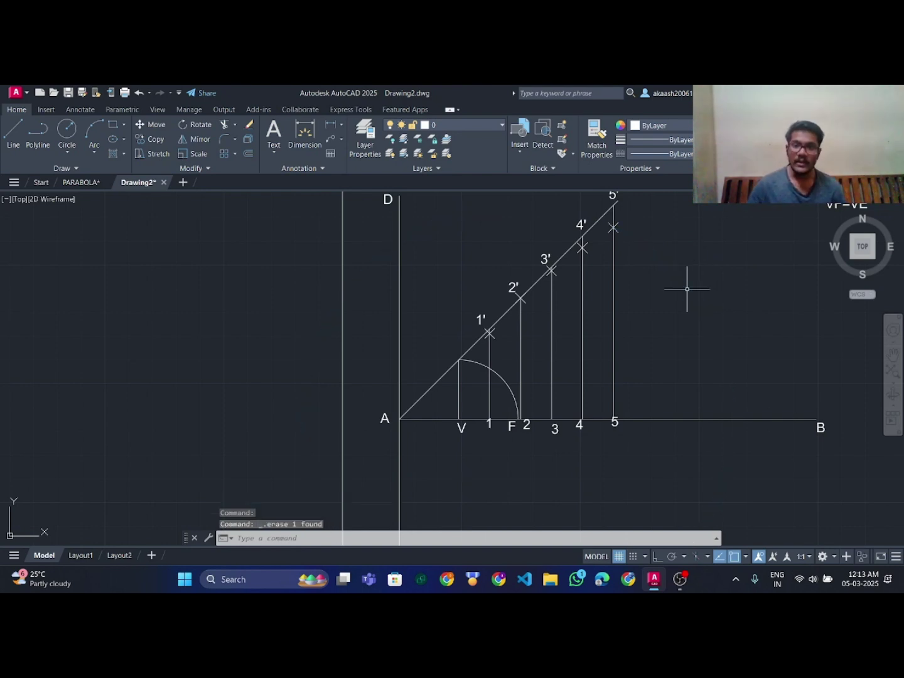
# Start a spline at V and pass it through the curve points on the vertical lines 1-1' and 2-2'.
pyautogui.scroll(-3, 687, 289)
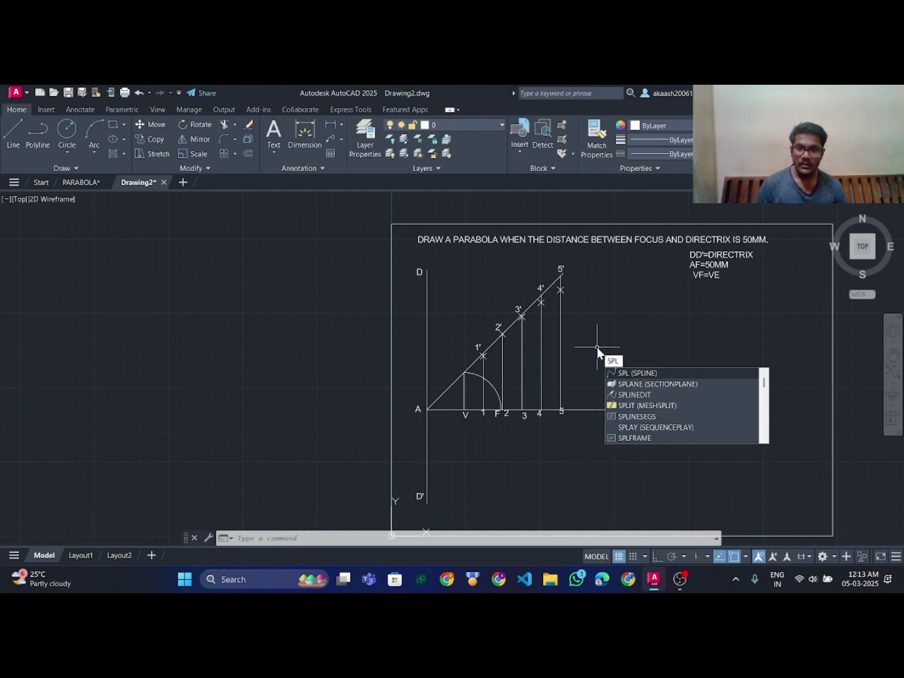
pyautogui.press('Return')
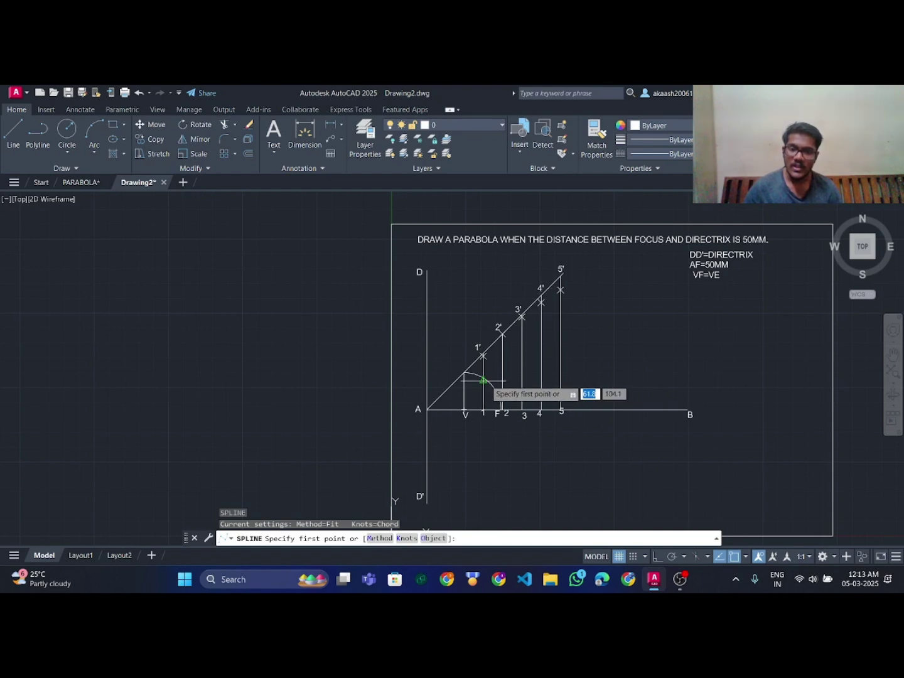
pyautogui.click(463, 410)
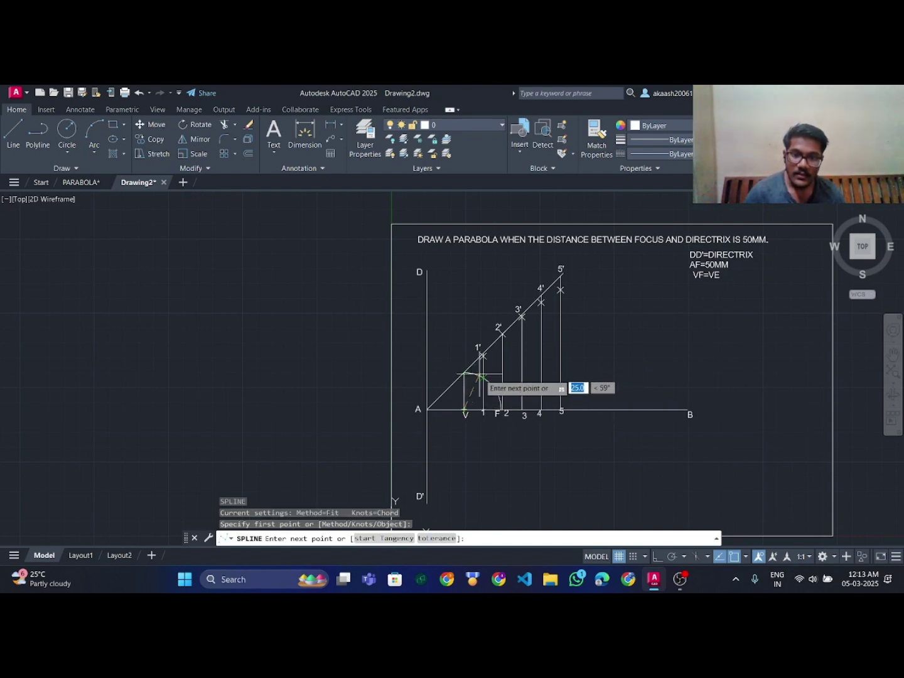
pyautogui.scroll(5, 482, 356)
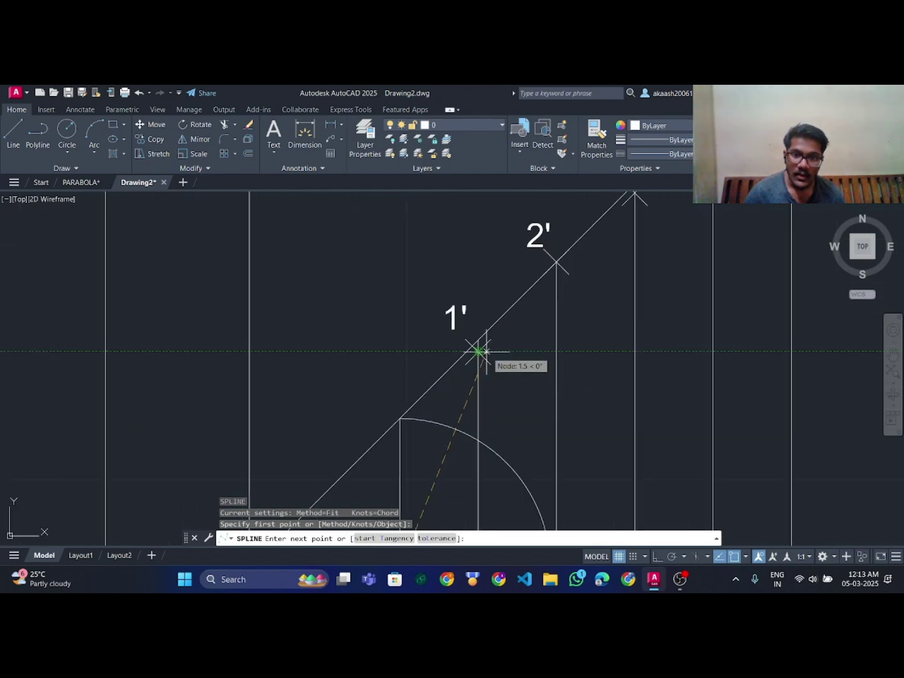
pyautogui.click(477, 351)
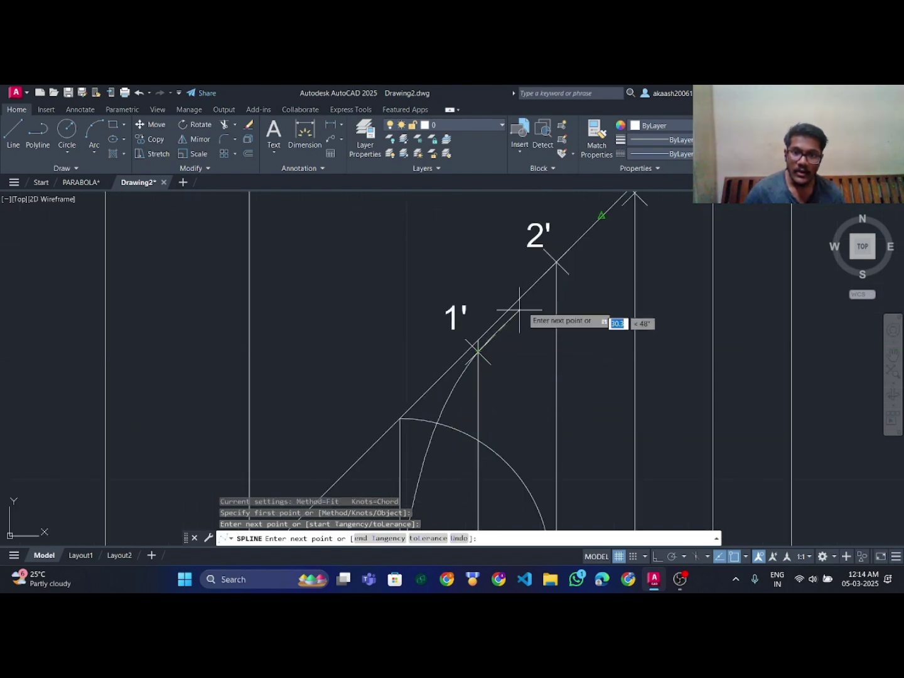
pyautogui.scroll(10, 556, 262)
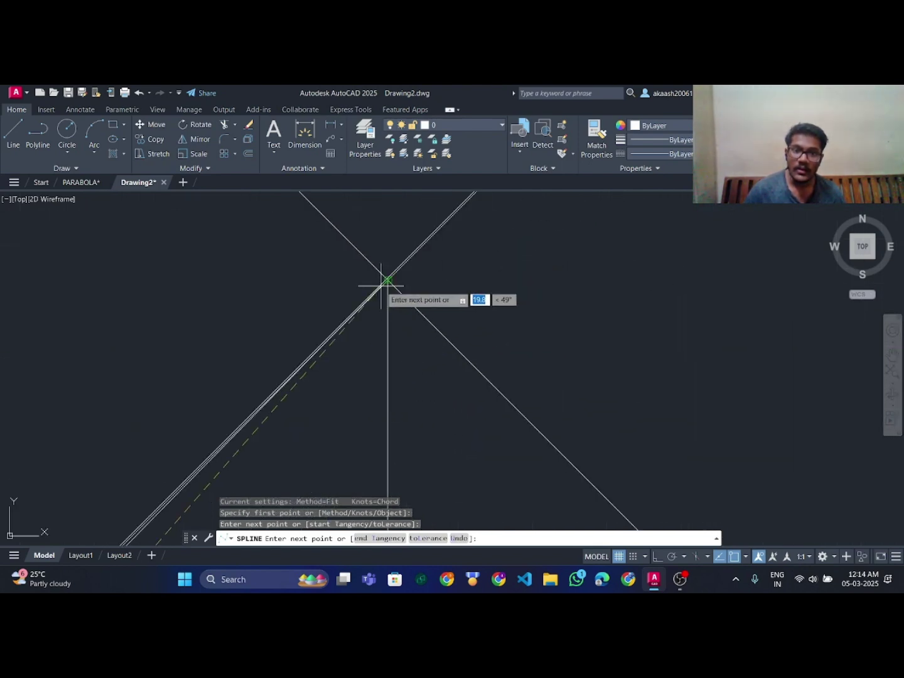
pyautogui.scroll(5, 383, 285)
pyautogui.scroll(5, 452, 302)
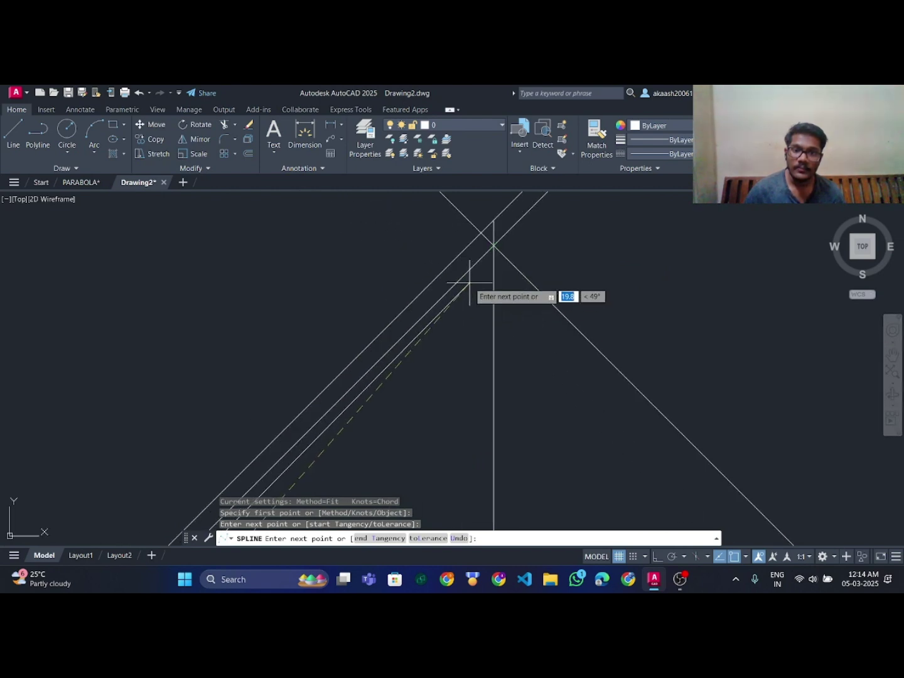
pyautogui.click(494, 244)
pyautogui.scroll(-5, 504, 258)
pyautogui.scroll(-6, 511, 280)
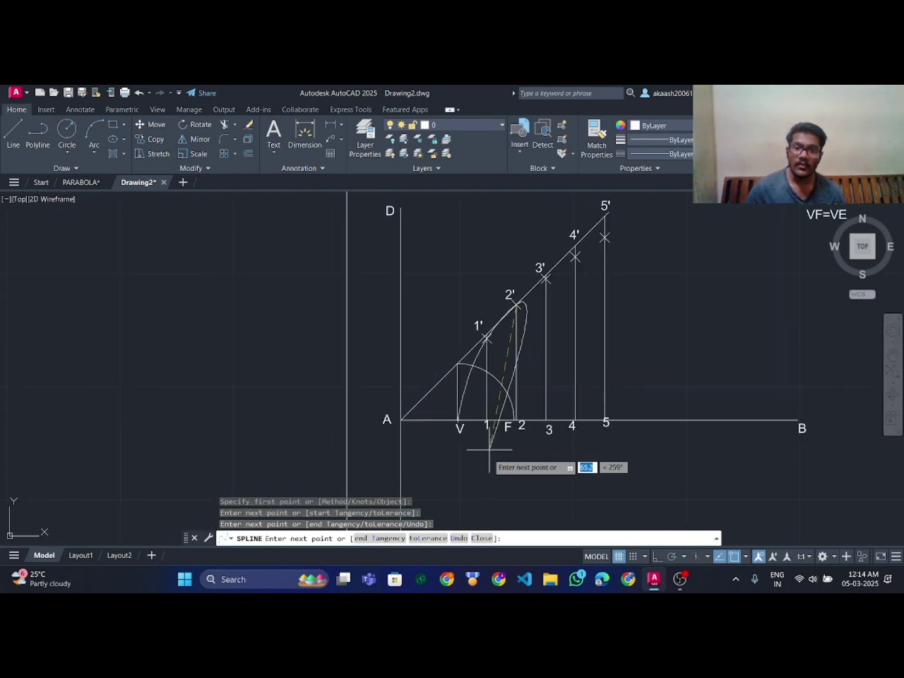
pyautogui.click(516, 304)
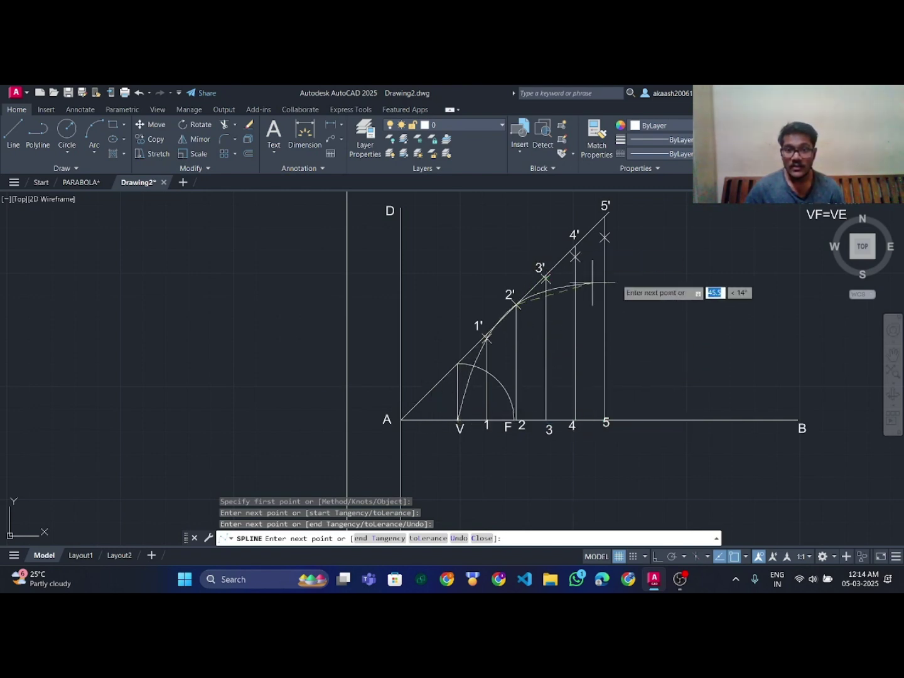
# Continue the spline through the curve points on lines 3-3', 4-4' and 5-5', and end it at the last one.
pyautogui.scroll(8, 548, 279)
pyautogui.click(500, 284)
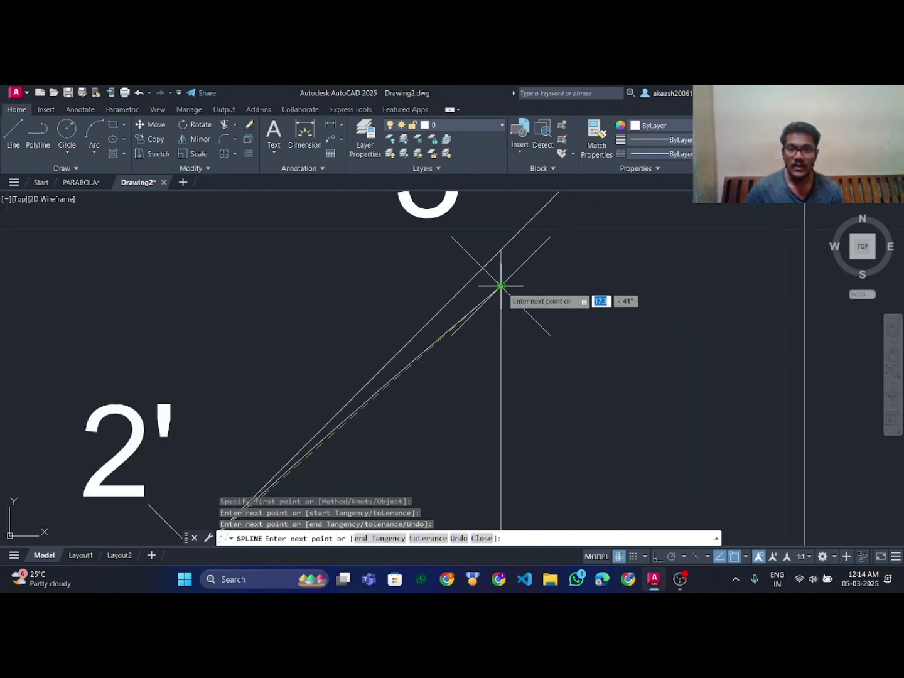
pyautogui.scroll(-6, 549, 282)
pyautogui.moveTo(549, 282); pyautogui.dragTo(526, 351, button='middle')
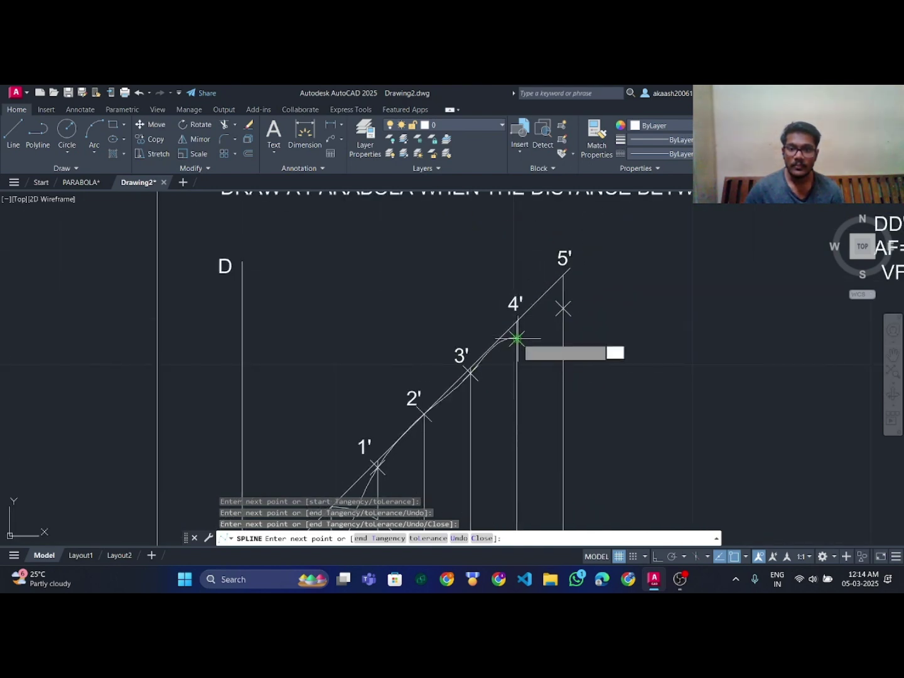
pyautogui.click(516, 339)
pyautogui.click(563, 307)
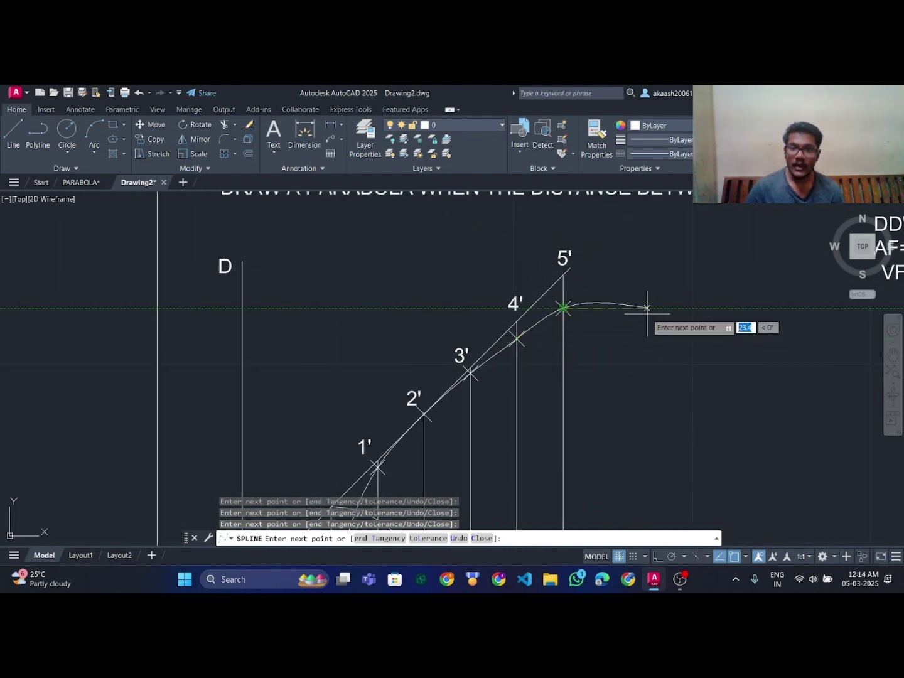
pyautogui.scroll(-2, 595, 336)
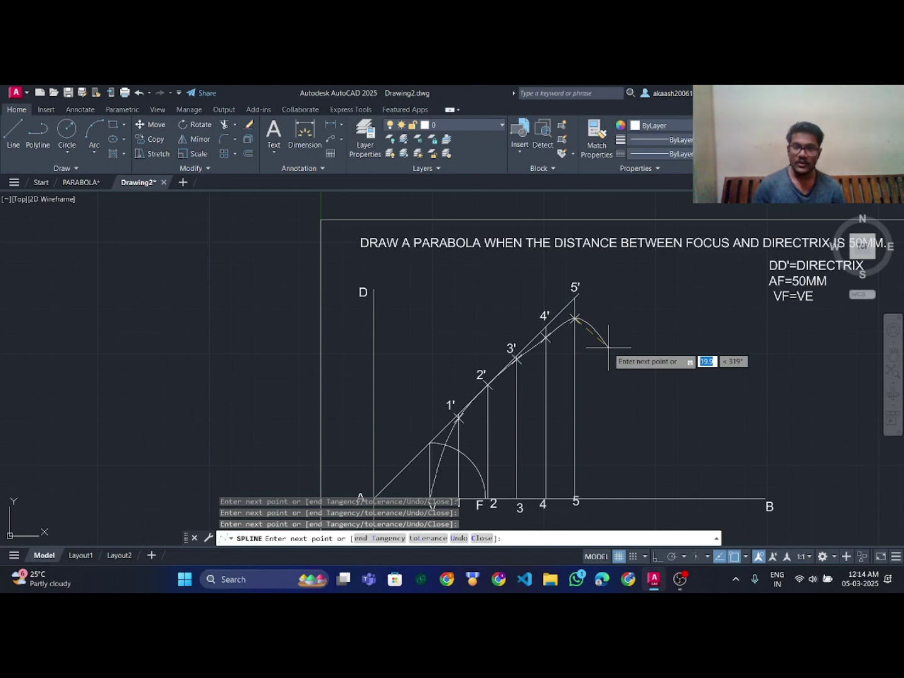
pyautogui.press('Return')
# Convert the spline to a polyline with precision 10 and set the width of all its segments to 0.8.
pyautogui.scroll(-2, 608, 347)
pyautogui.moveTo(608, 347); pyautogui.dragTo(609, 304, button='middle')
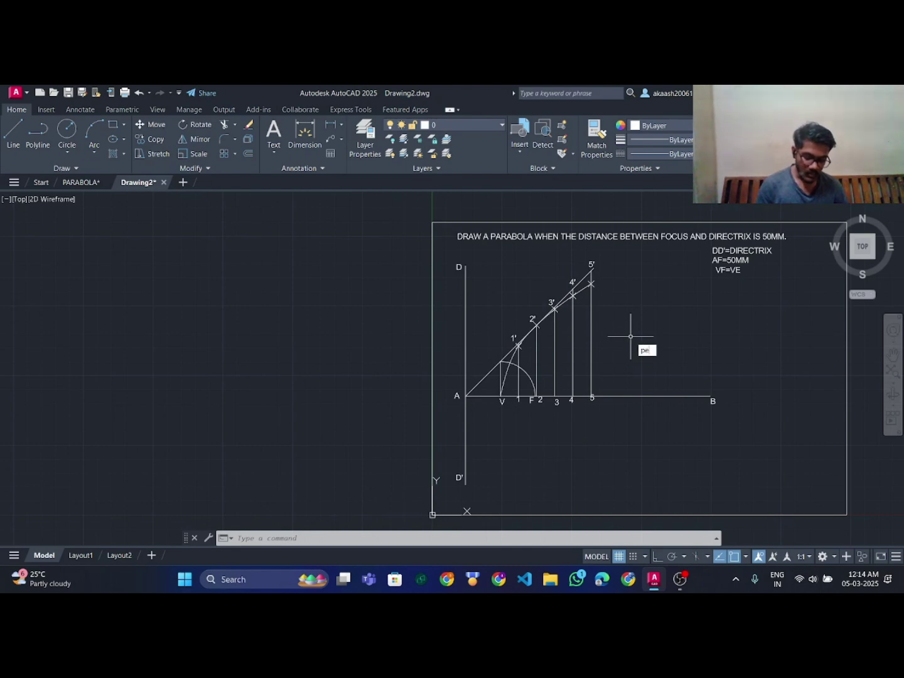
pyautogui.press('Return')
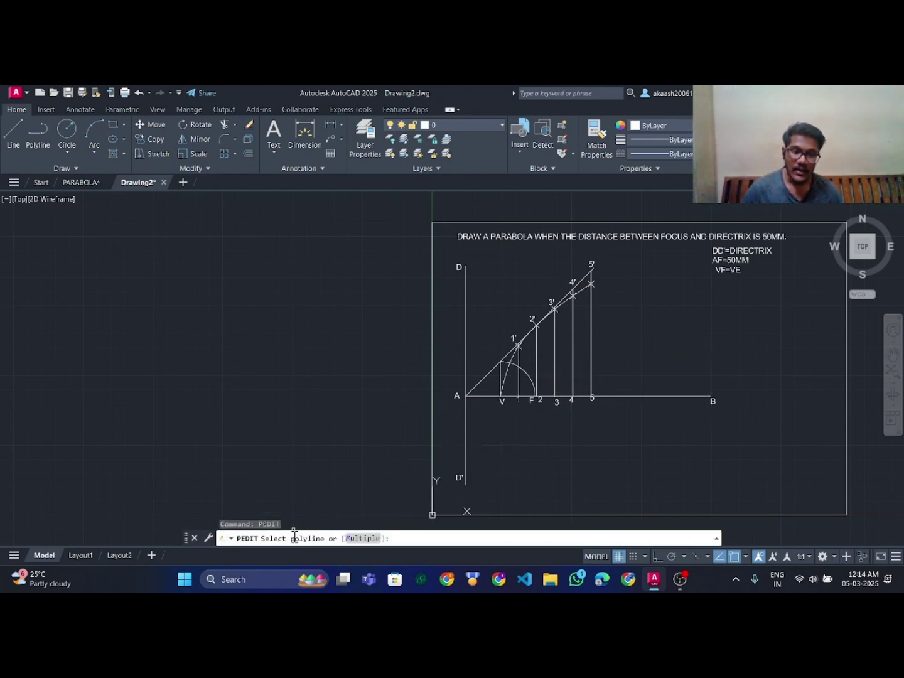
pyautogui.click(502, 380)
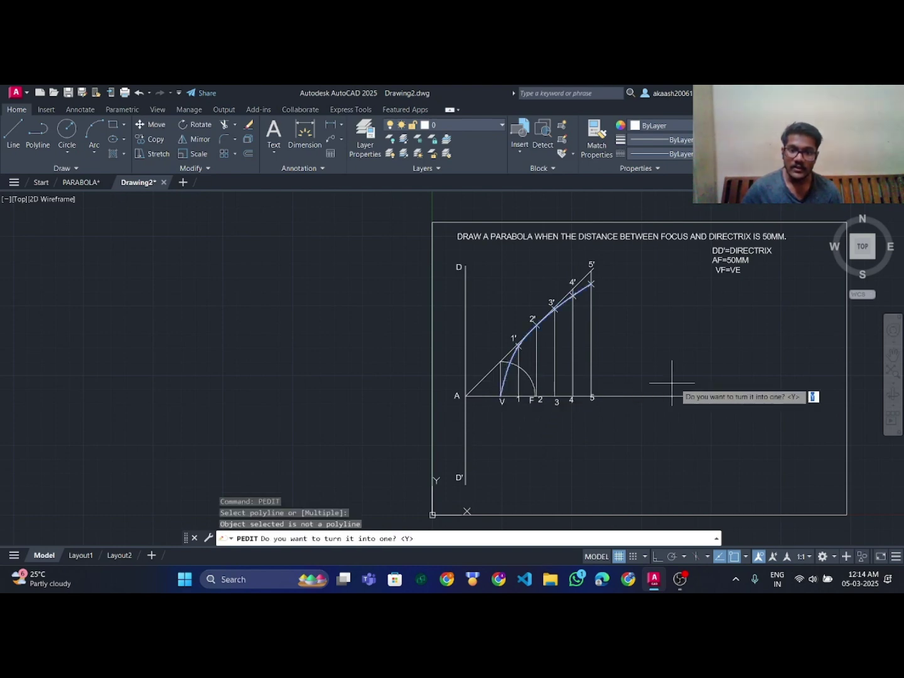
pyautogui.press('Return')
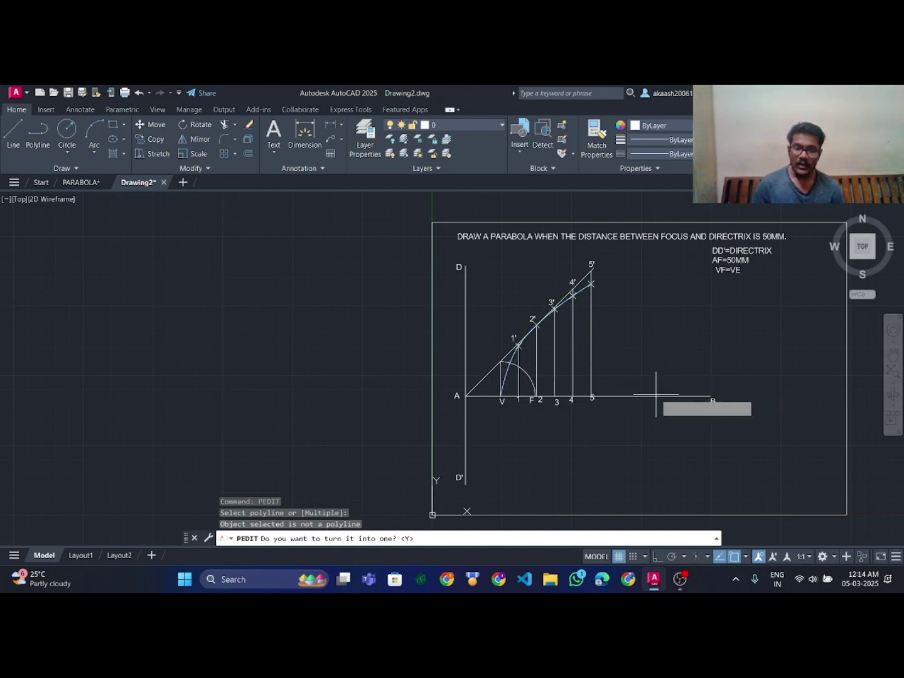
pyautogui.press('Return')
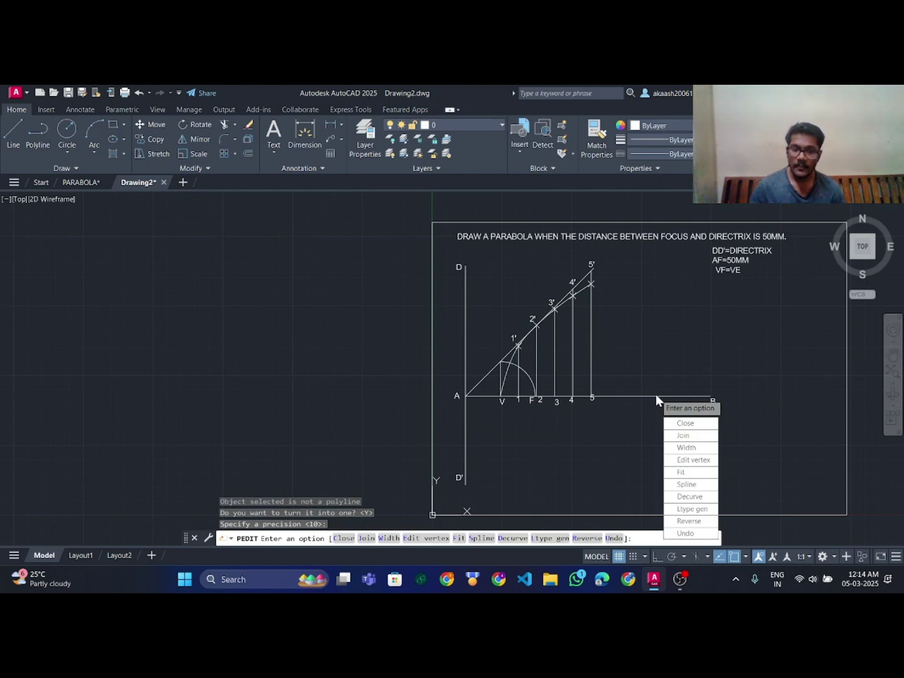
pyautogui.click(686, 448)
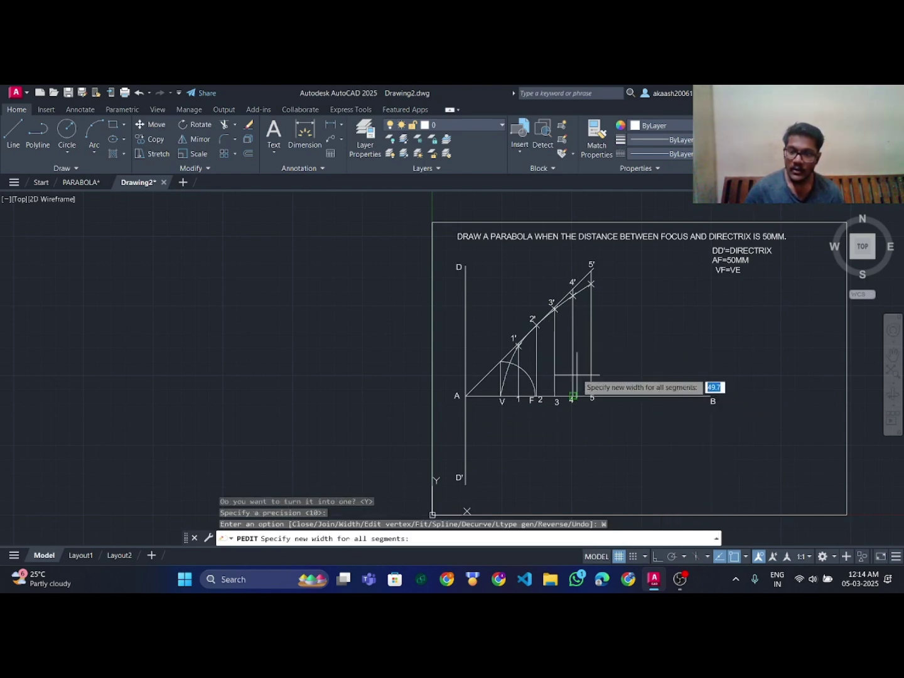
pyautogui.write('0.8')
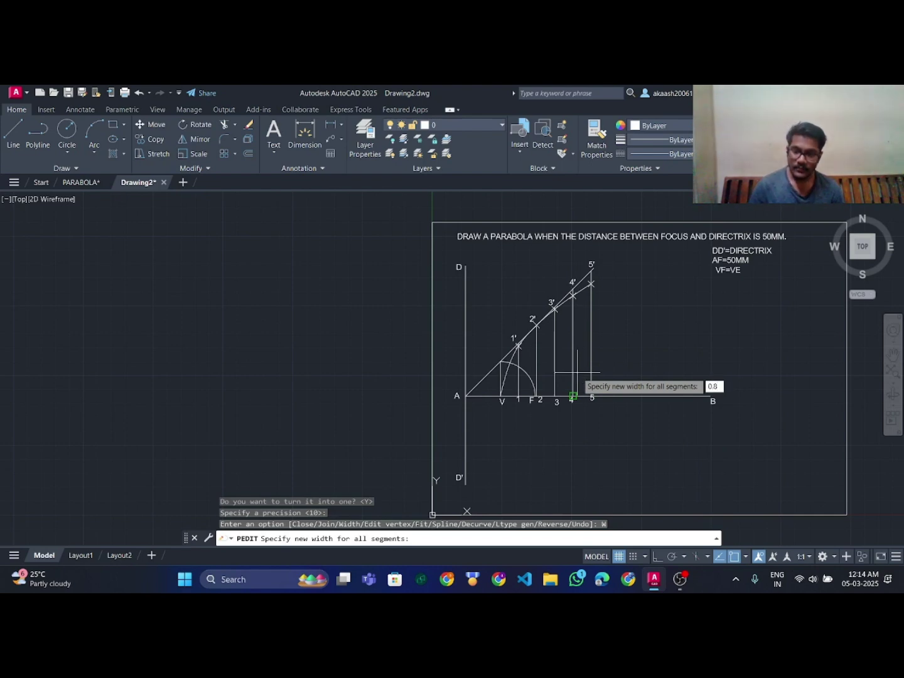
pyautogui.press('Return')
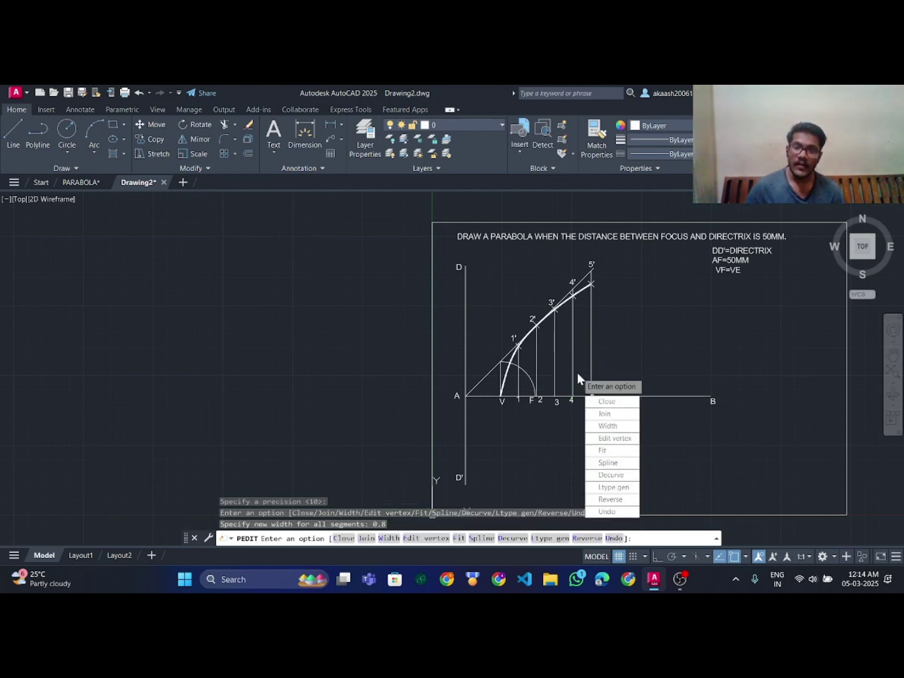
pyautogui.press('Escape')
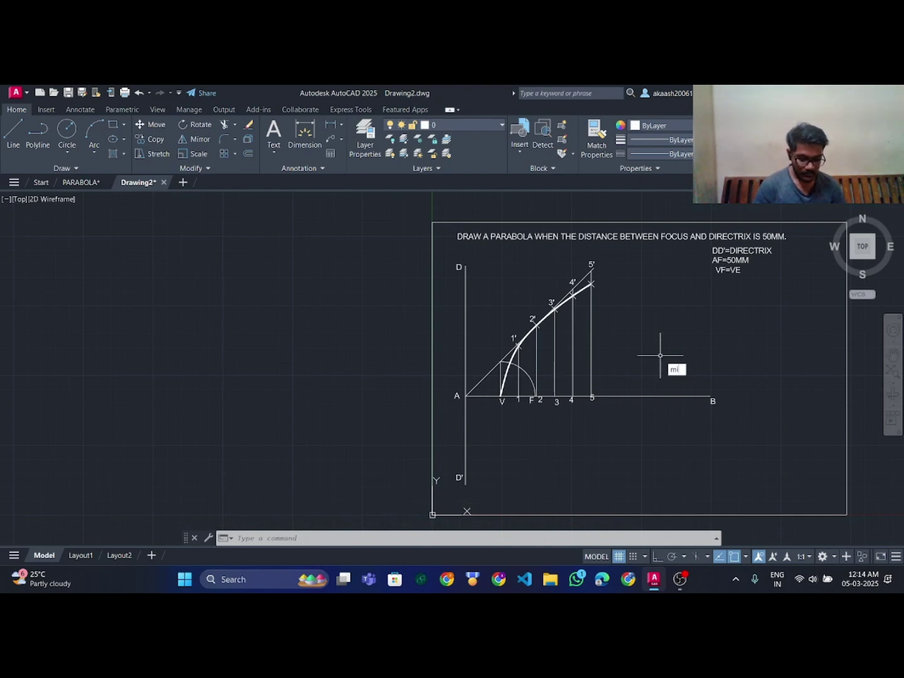
# Mirror the thick curve about the horizontal axis AB through V with Ortho on, keeping the source curve.
pyautogui.press('Return')
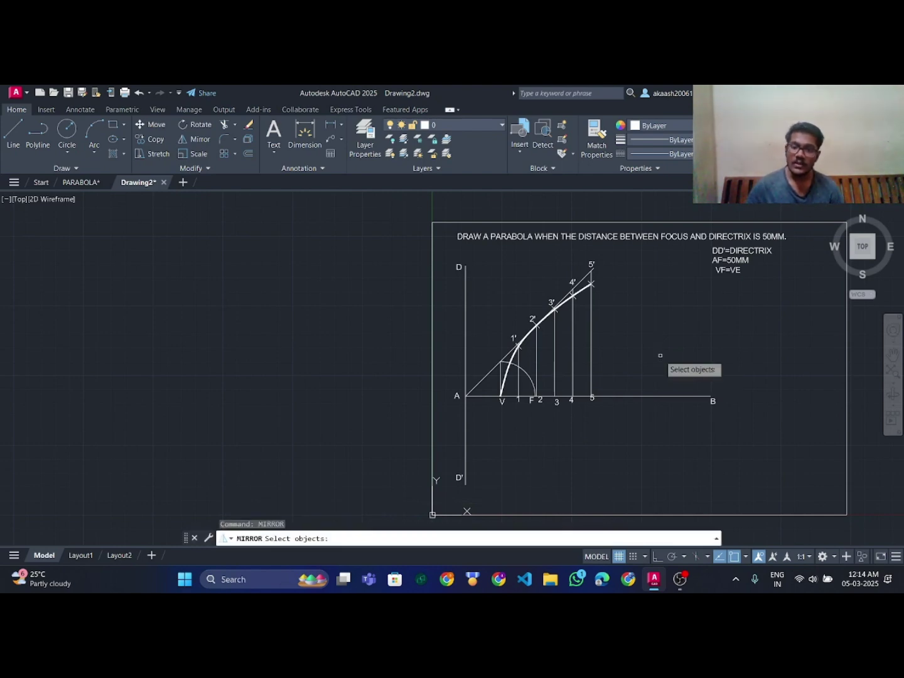
pyautogui.click(507, 371)
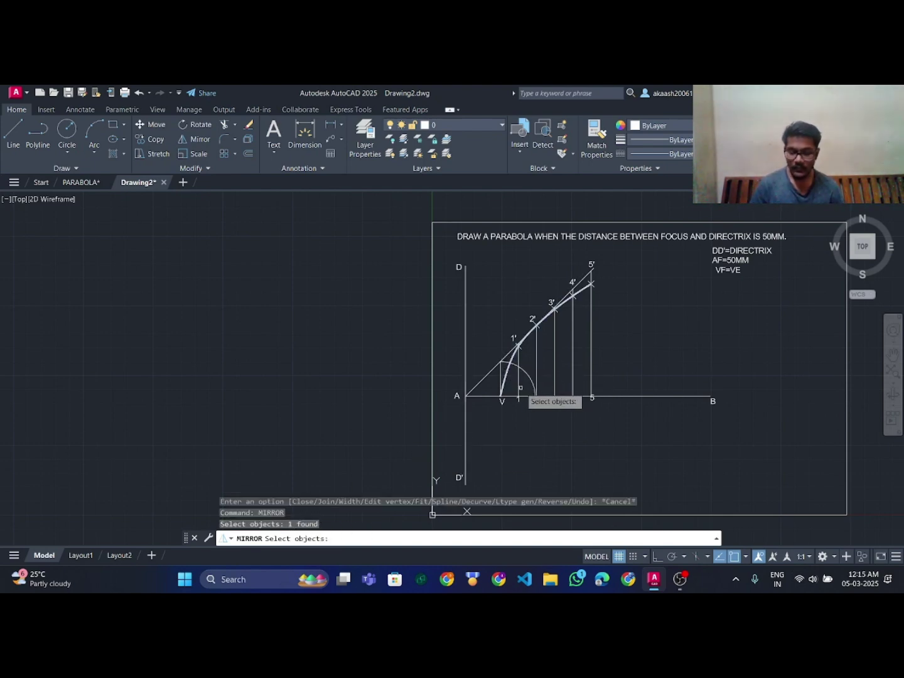
pyautogui.press('Return')
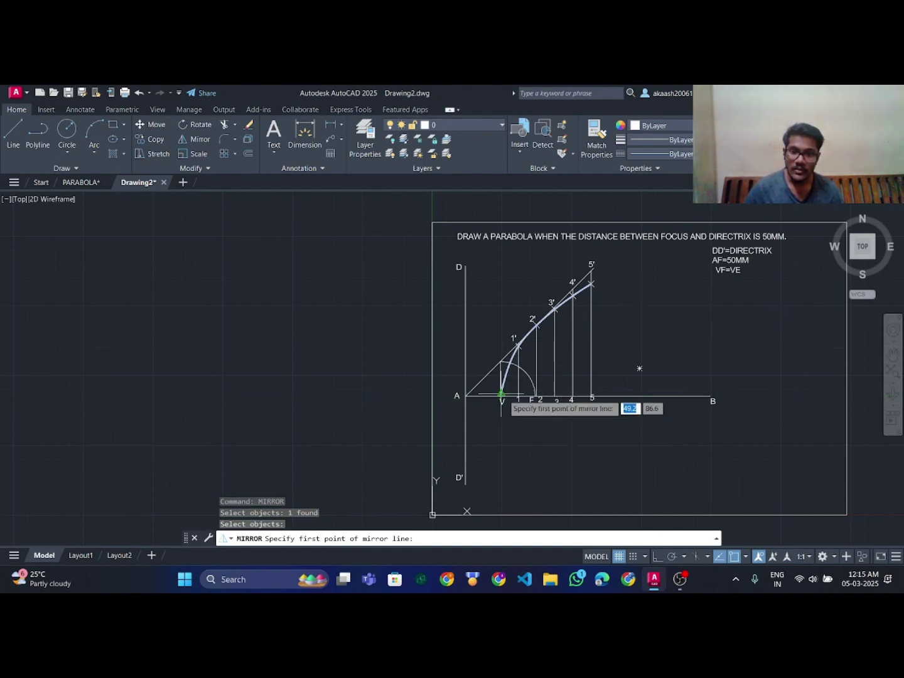
pyautogui.scroll(8, 501, 394)
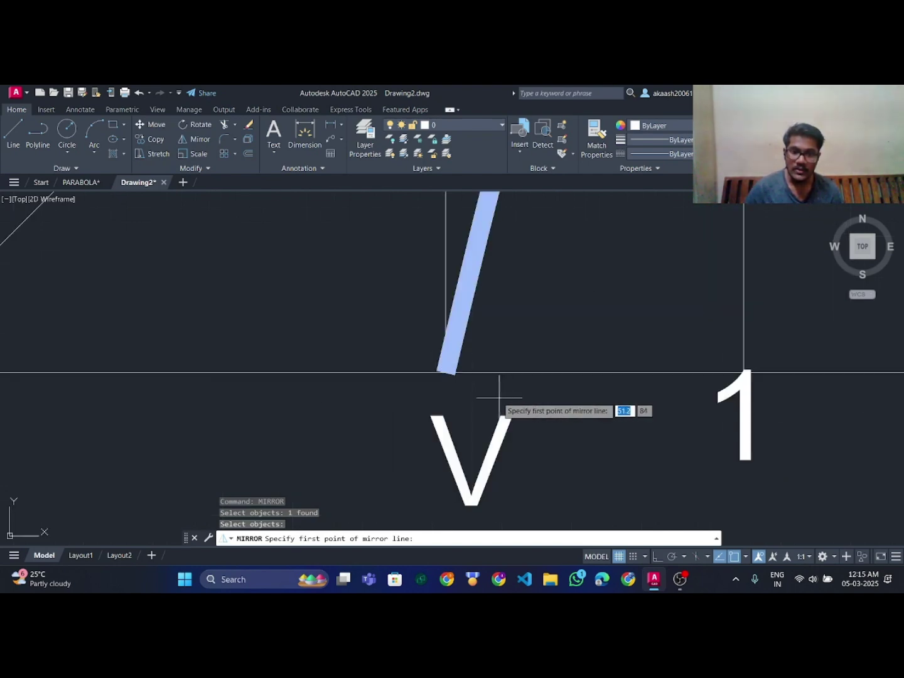
pyautogui.click(446, 372)
pyautogui.scroll(-8, 447, 371)
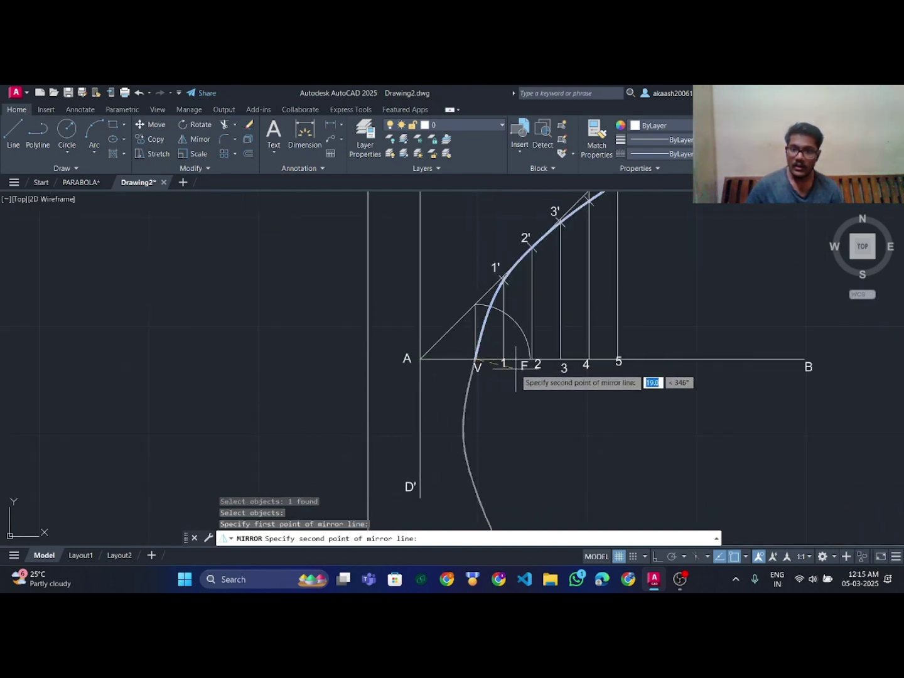
pyautogui.scroll(-2, 516, 374)
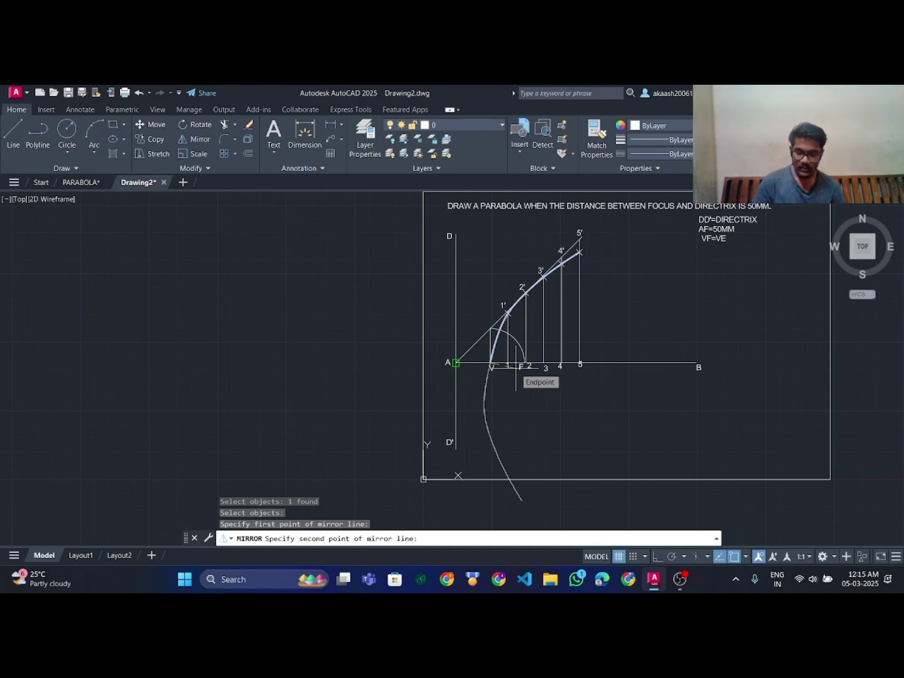
pyautogui.press('F8')
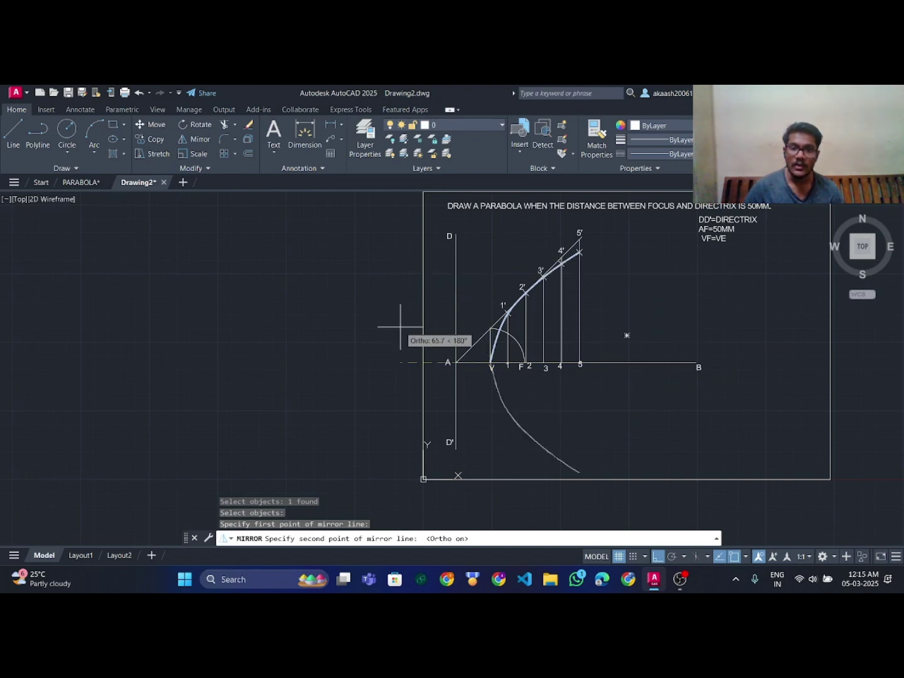
pyautogui.click(575, 387)
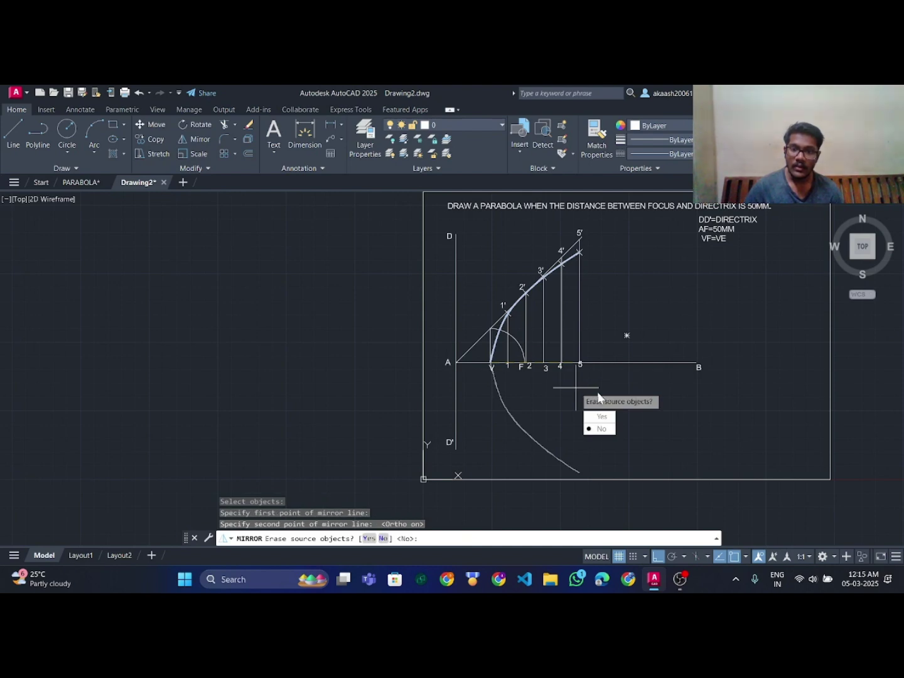
pyautogui.click(604, 429)
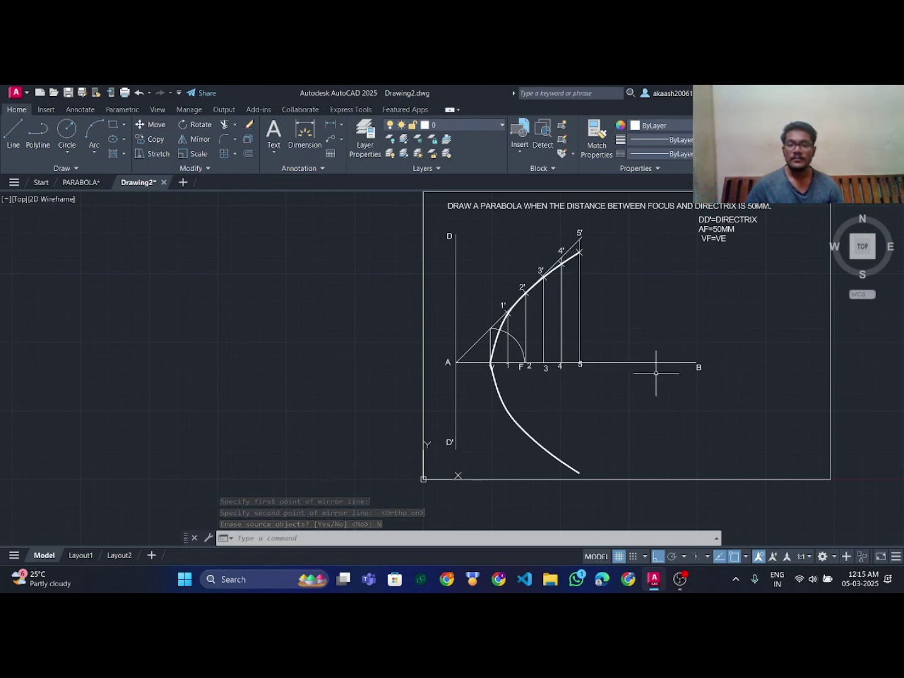
# Add a horizontal linear dimension from point A to the focus F, with its dimension line below the axis AB.
pyautogui.moveTo(656, 373); pyautogui.dragTo(612, 383, button='middle')
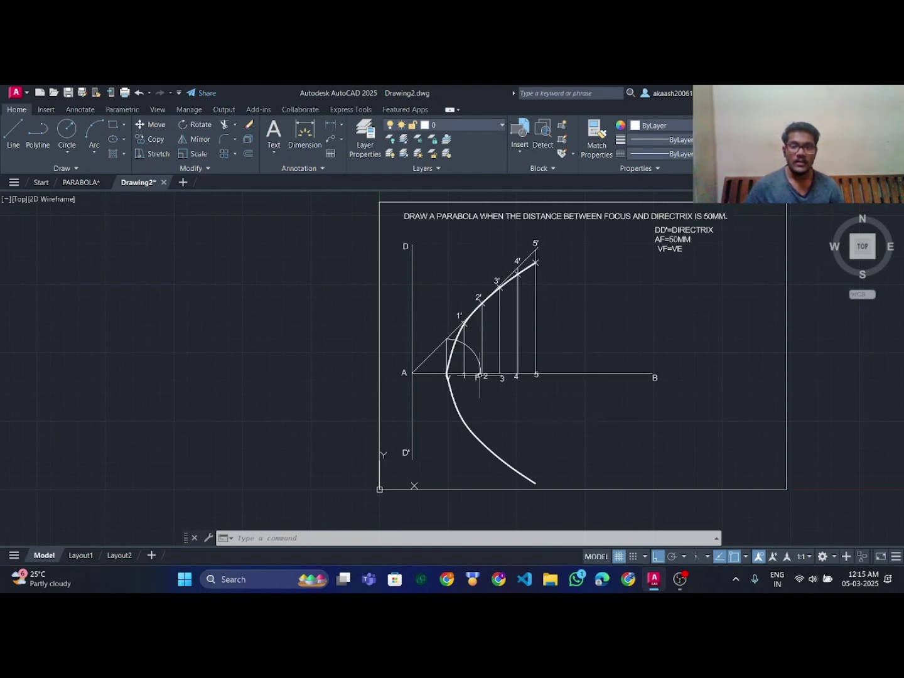
pyautogui.press('Escape')
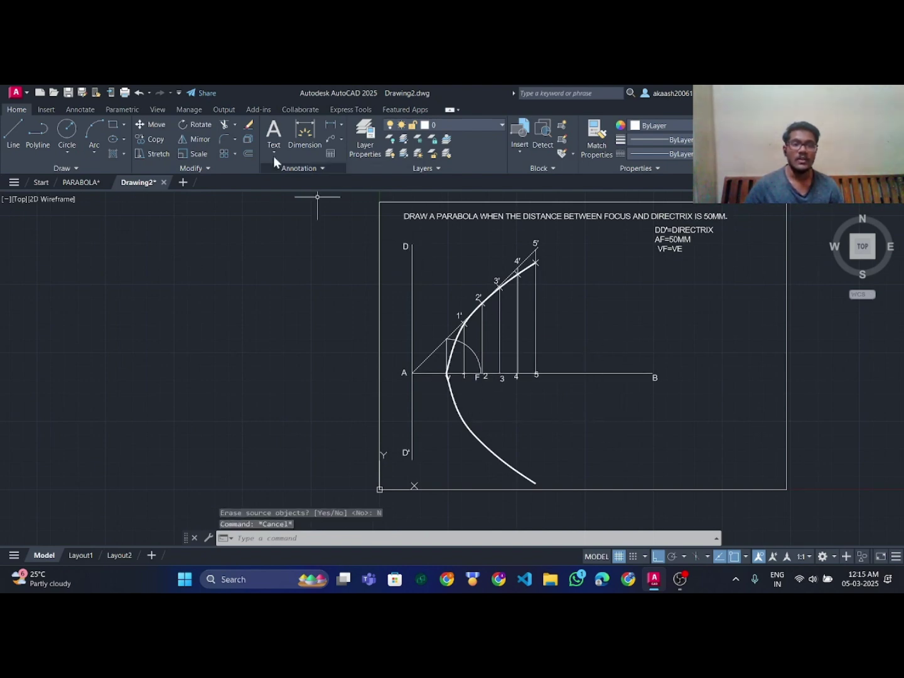
pyautogui.click(290, 154)
pyautogui.click(412, 373)
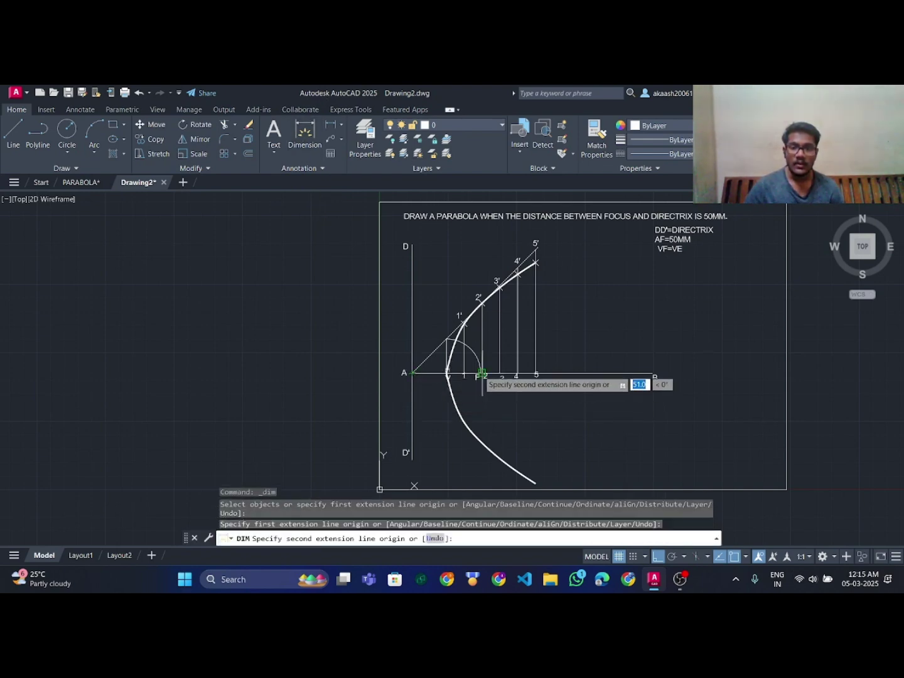
pyautogui.scroll(6, 475, 373)
pyautogui.click(511, 400)
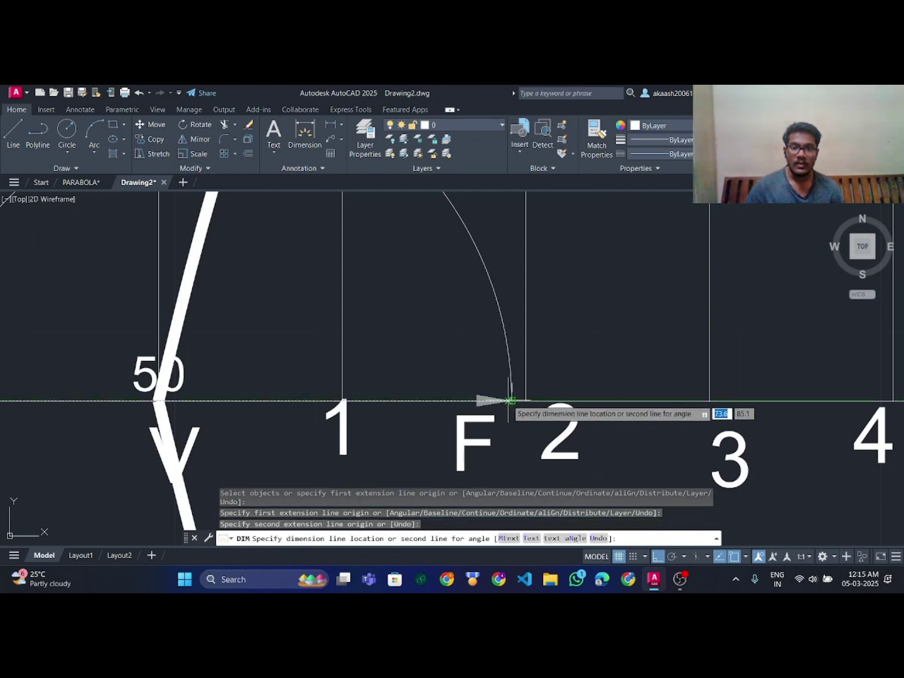
pyautogui.scroll(-3, 511, 402)
pyautogui.scroll(-4, 504, 412)
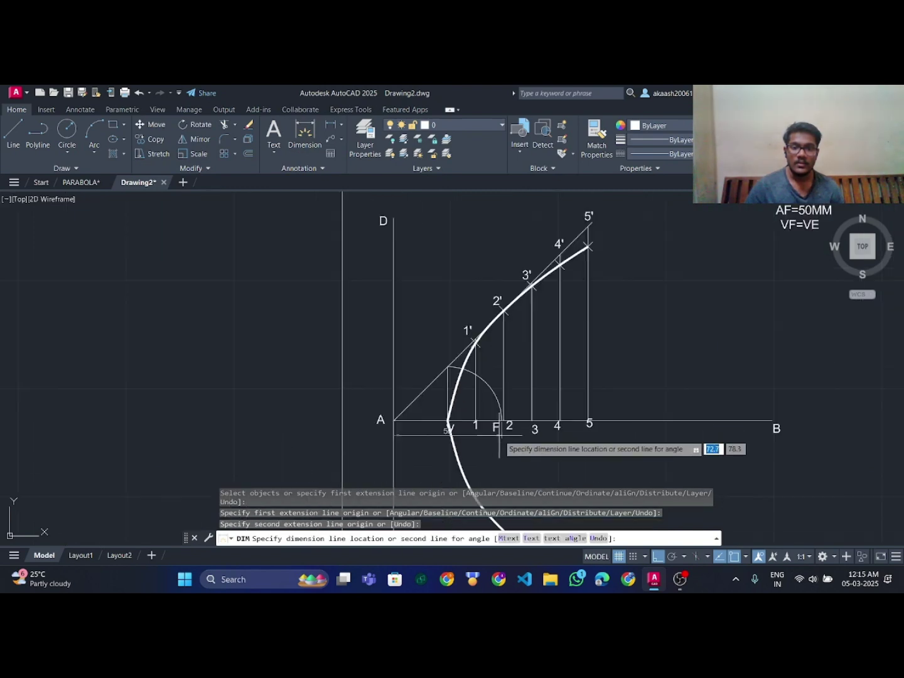
pyautogui.click(502, 475)
pyautogui.scroll(-4, 502, 440)
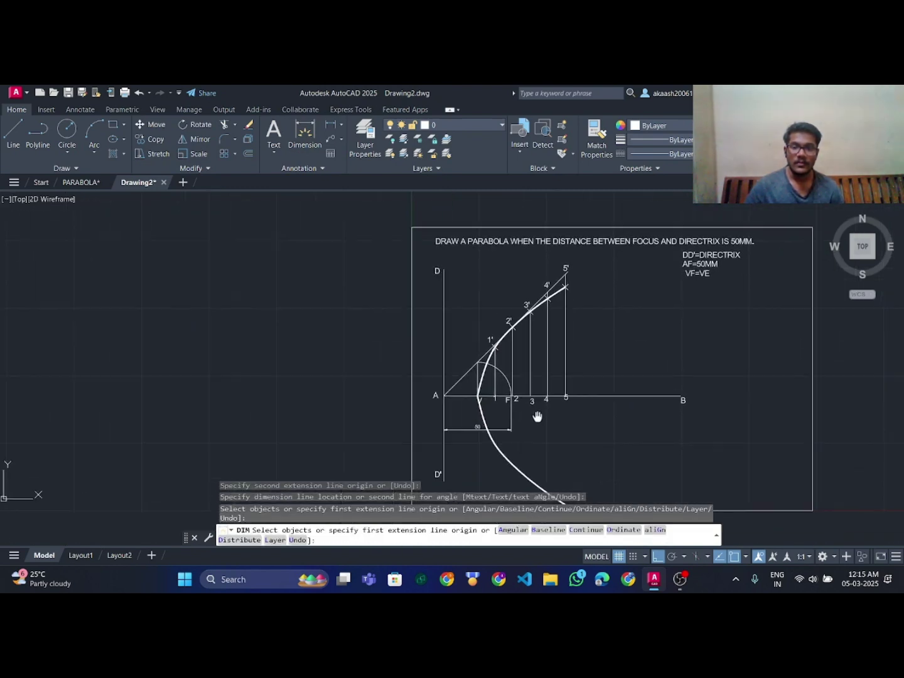
pyautogui.scroll(2, 504, 369)
pyautogui.moveTo(620, 282)
pyautogui.mouseDown(button='middle')
pyautogui.moveTo(529, 319)
pyautogui.moveTo(536, 298)
pyautogui.mouseUp(button='middle')
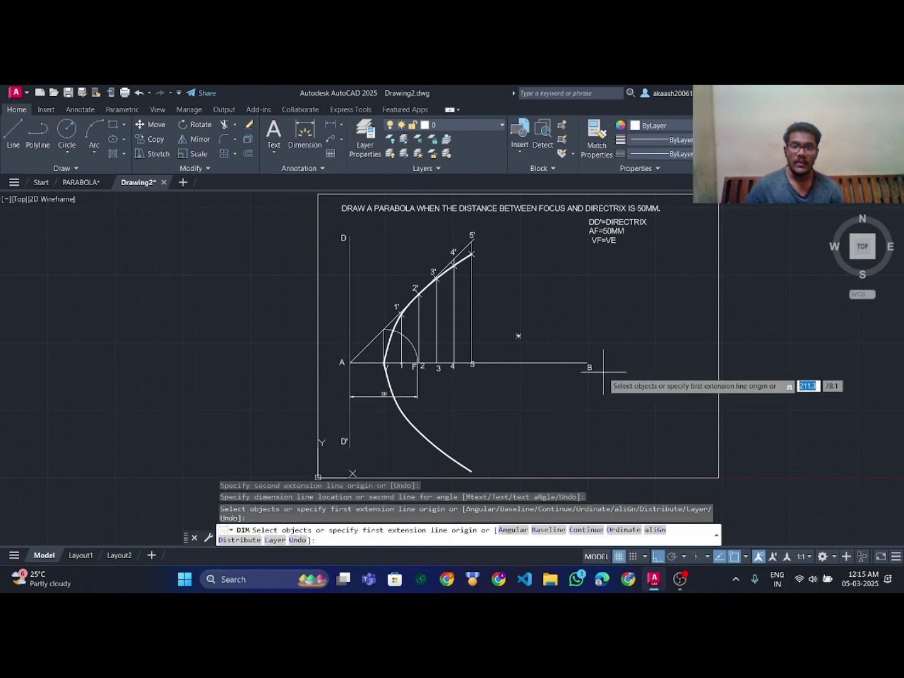
pyautogui.click(386, 380)
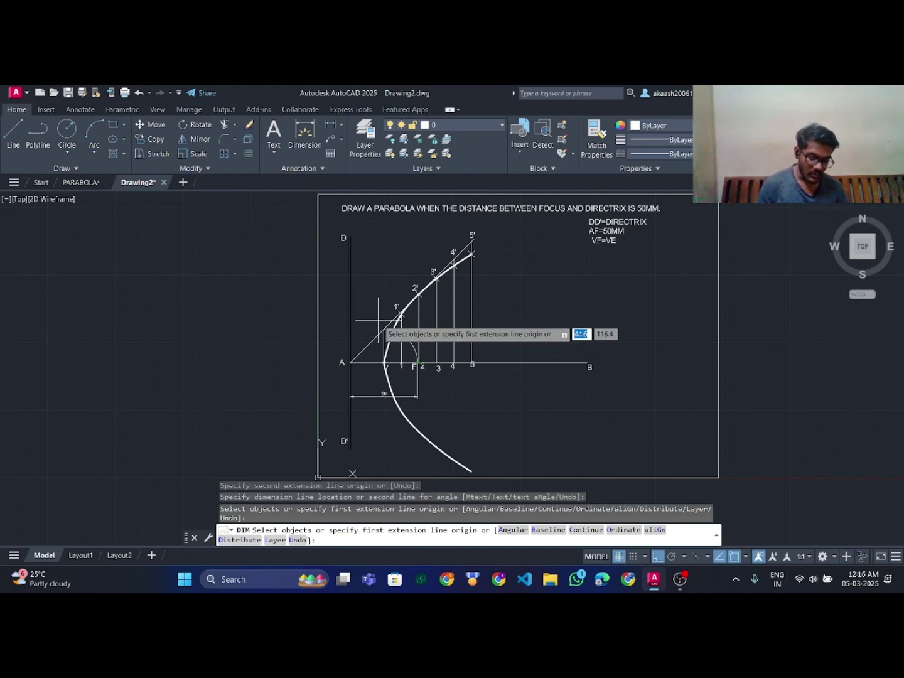
pyautogui.press('Return')
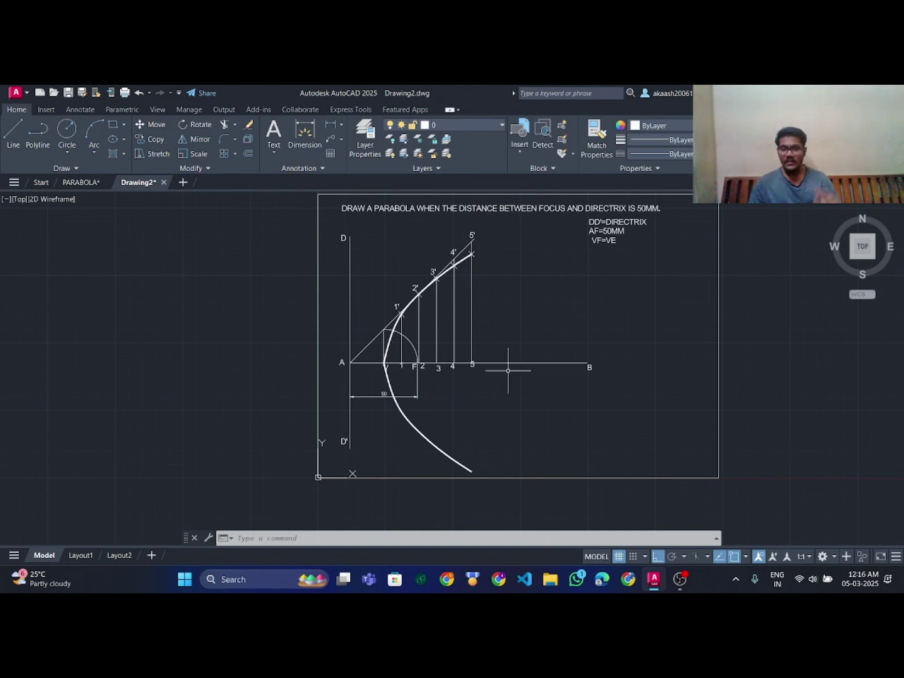
pyautogui.click(679, 579)
pyautogui.click(764, 420)
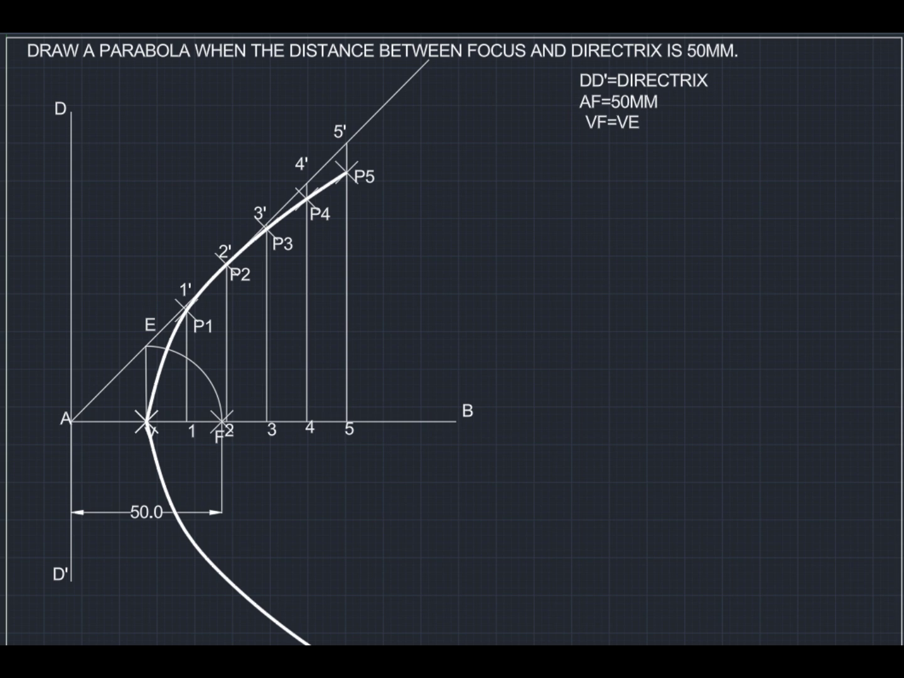